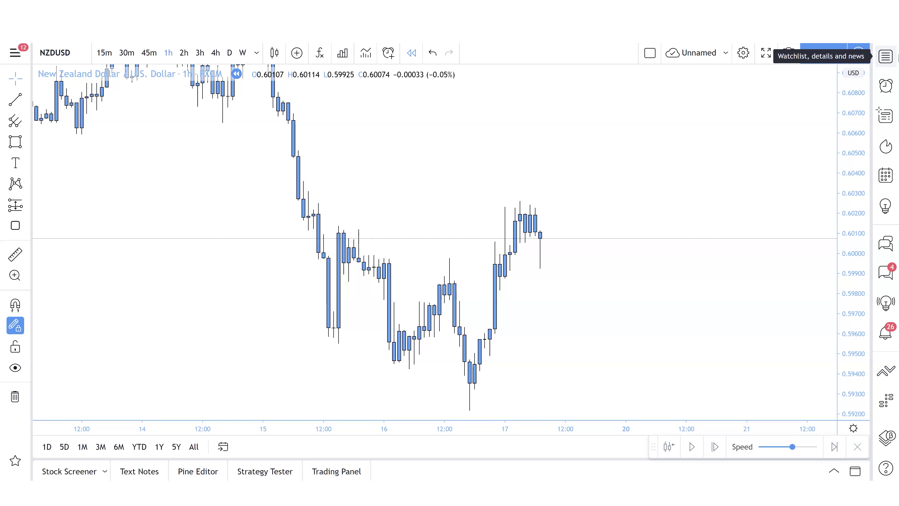
Draw a descending red trend line from about 0.6079 on 15 April down past the 16 April candles.
{"action": "left_click", "coordinate": [16, 99]}
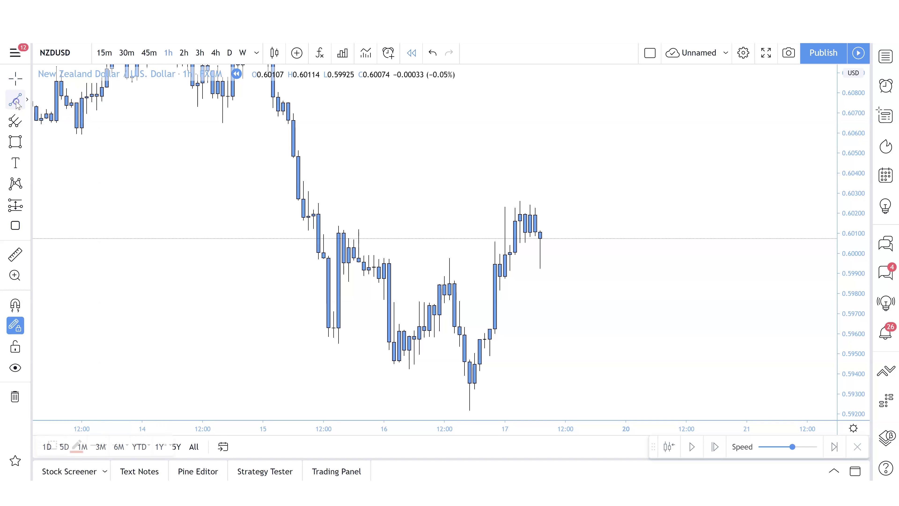
{"action": "left_click", "coordinate": [313, 95]}
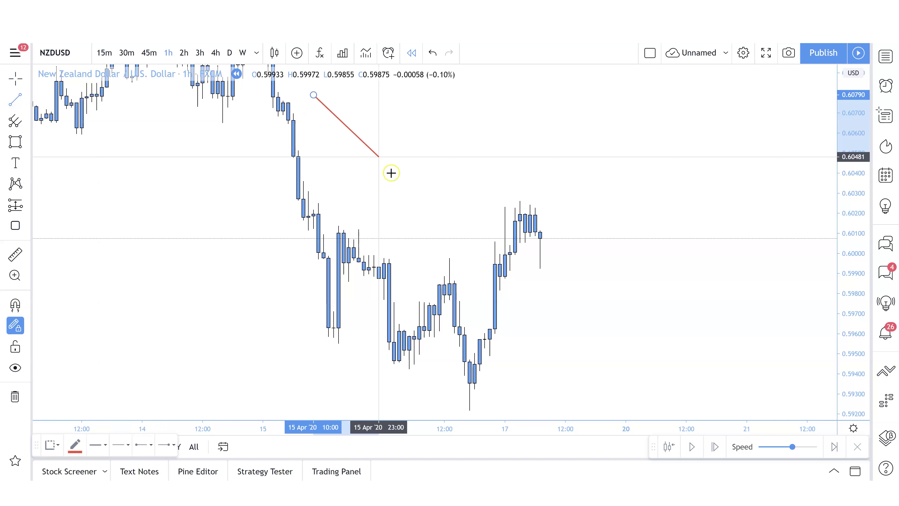
{"action": "left_click", "coordinate": [490, 379]}
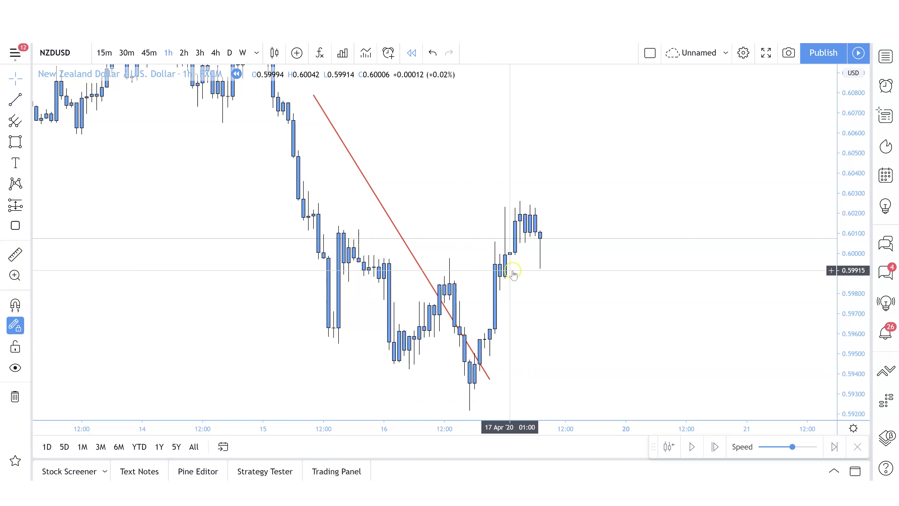
Draw a rectangle marking the resistance zone from about 0.6026 to 0.6013, spanning the 15 April drop to 20 April.
{"action": "left_click", "coordinate": [14, 141]}
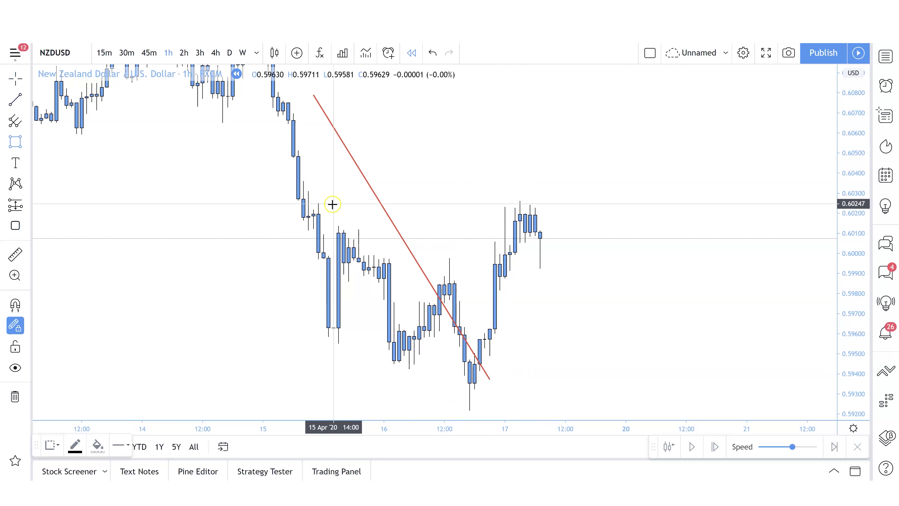
{"action": "mouse_move", "coordinate": [304, 201]}
{"action": "left_mouse_down"}
{"action": "mouse_move", "coordinate": [488, 225]}
{"action": "mouse_move", "coordinate": [636, 227]}
{"action": "left_mouse_up"}
{"action": "left_click", "coordinate": [632, 276]}
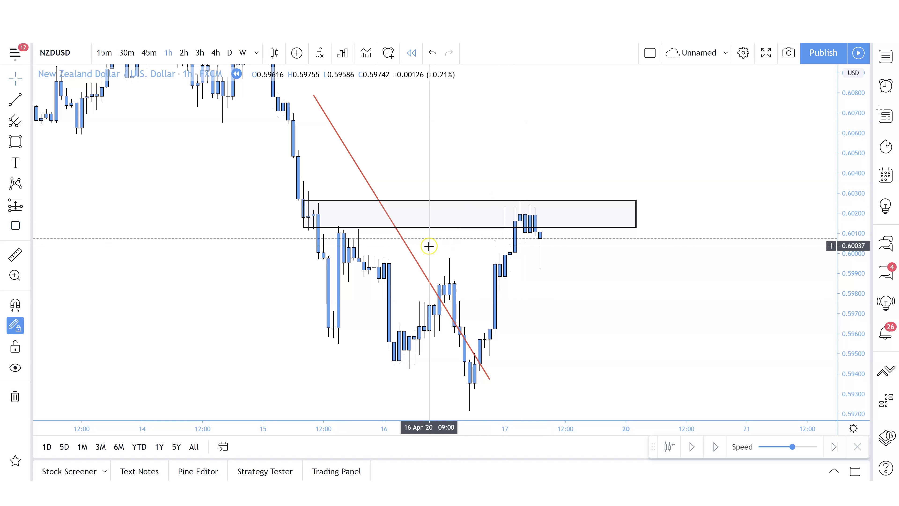
Delete the descending red trend line, keeping the resistance rectangle.
{"action": "left_click", "coordinate": [413, 253]}
{"action": "key", "text": "Delete"}
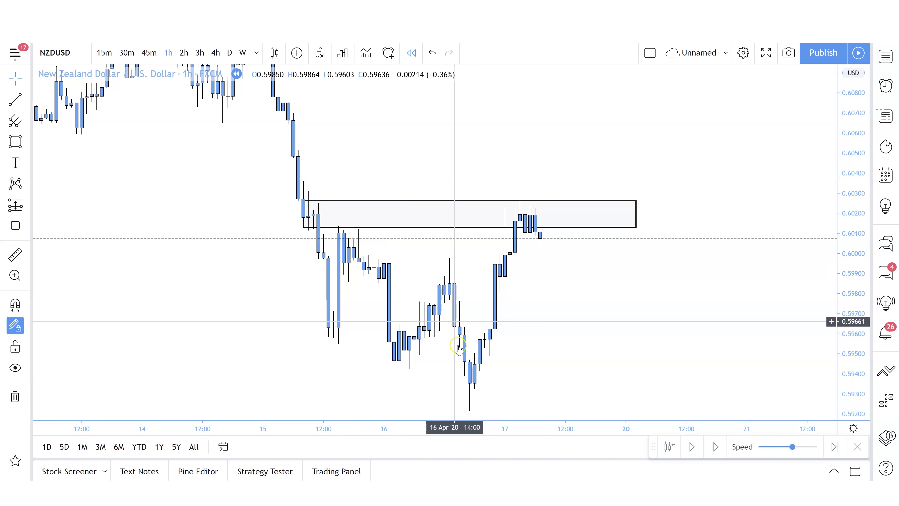
{"action": "mouse_move", "coordinate": [471, 375]}
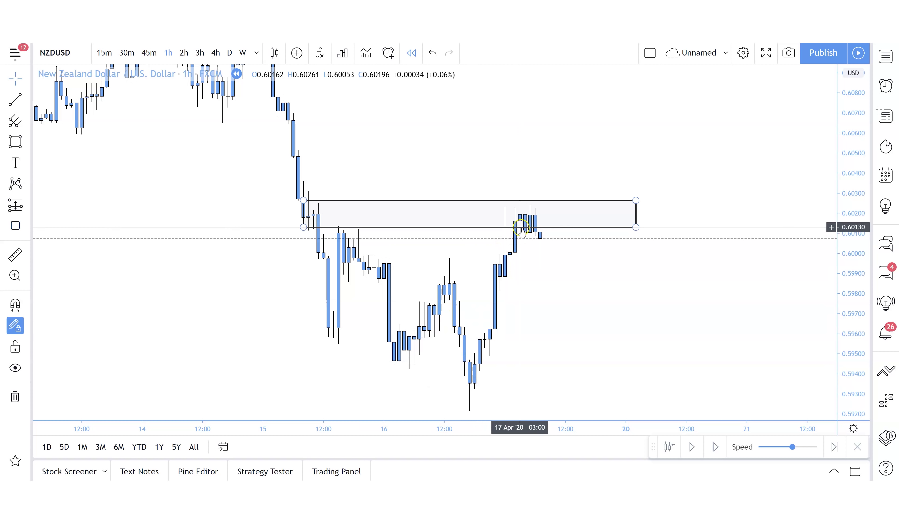
Advance the bar replay by one candle on the 1h NZDUSD chart.
{"action": "left_click_drag", "start_coordinate": [583, 319], "coordinate": [583, 305]}
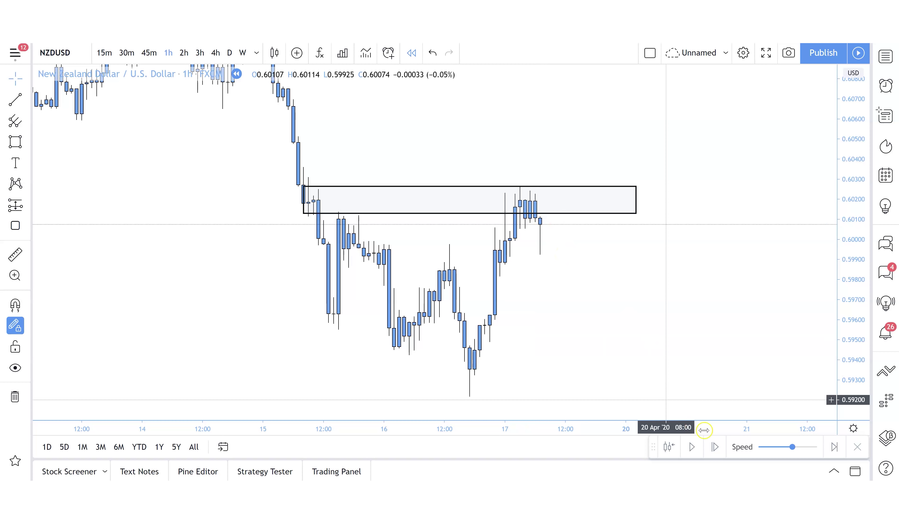
{"action": "left_click", "coordinate": [716, 448]}
{"action": "left_click", "coordinate": [716, 448]}
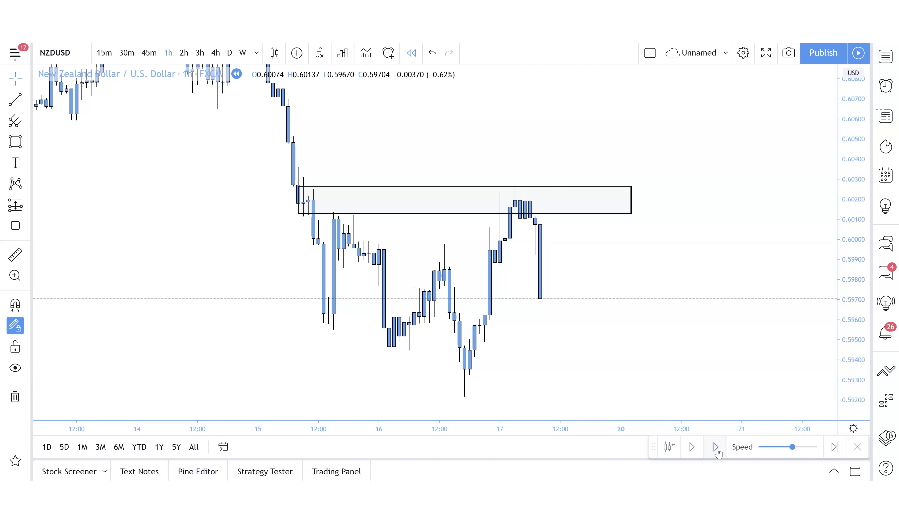
Draw two short horizontal lines, one at the low of the last candle and one above the zone at about 0.6031.
{"action": "left_click_drag", "start_coordinate": [842, 245], "coordinate": [842, 264]}
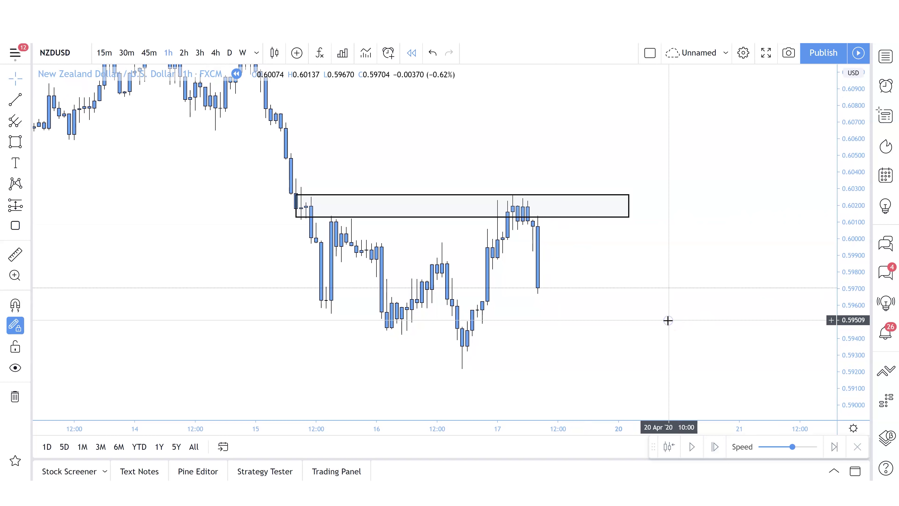
{"action": "left_click", "coordinate": [15, 99]}
{"action": "left_click", "coordinate": [535, 291]}
{"action": "left_click_drag", "start_coordinate": [535, 291], "coordinate": [568, 289]}
{"action": "left_click_drag", "start_coordinate": [514, 187], "coordinate": [567, 186]}
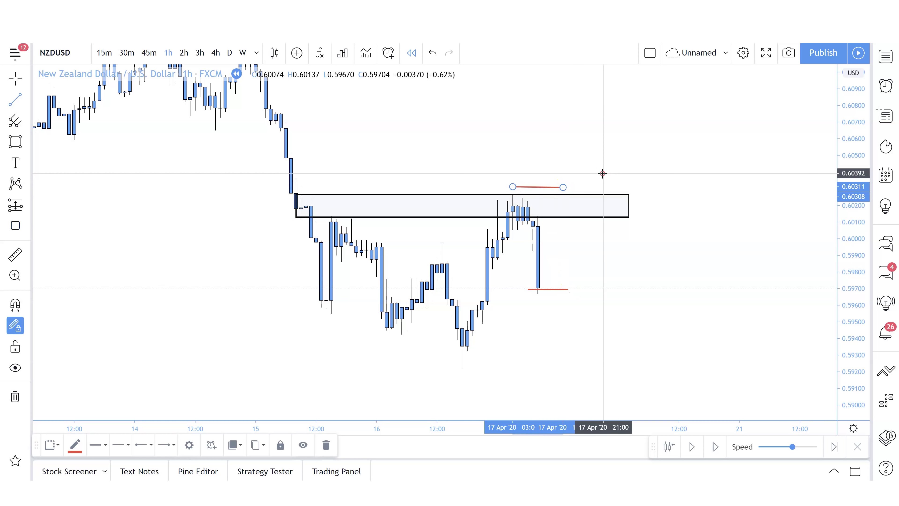
{"action": "left_click", "coordinate": [603, 174]}
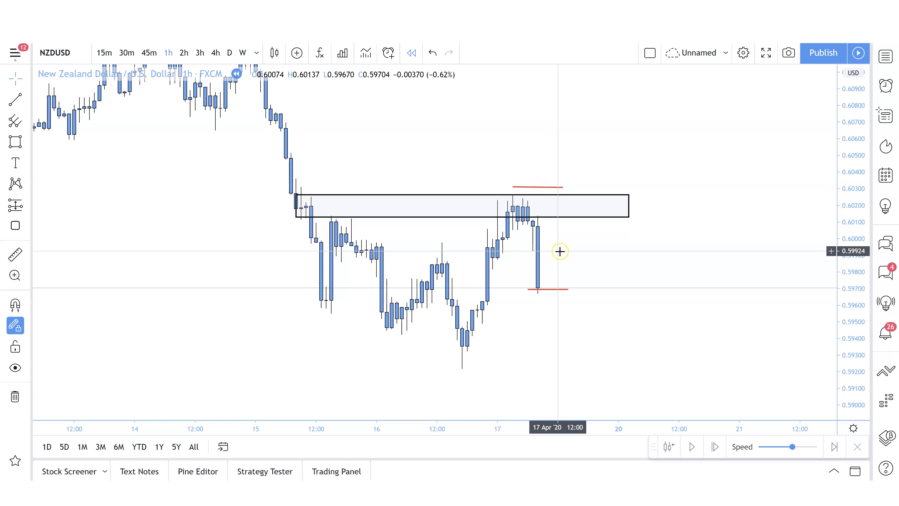
Sketch a projected path rising to the zone at about 0.6013 and falling away, plus a horizontal line at about 0.5993.
{"action": "left_click", "coordinate": [15, 99]}
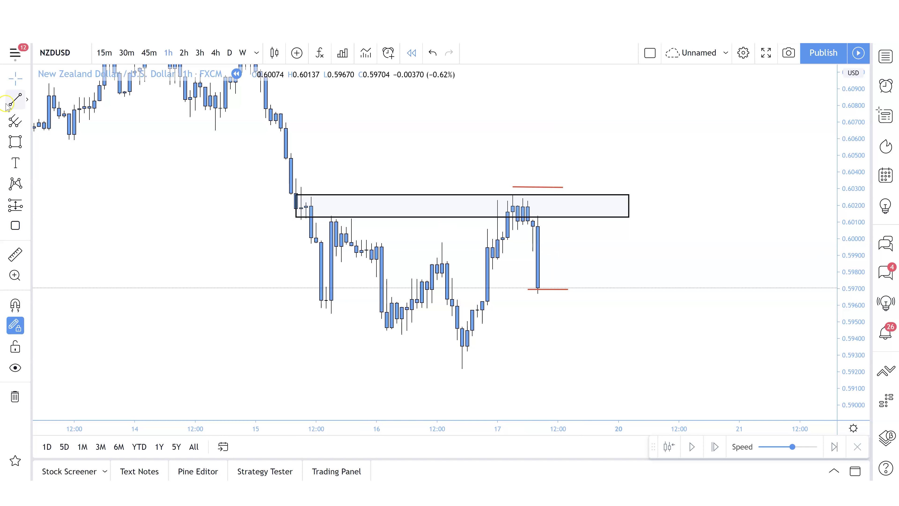
{"action": "left_click", "coordinate": [553, 284]}
{"action": "double_click", "coordinate": [598, 216]}
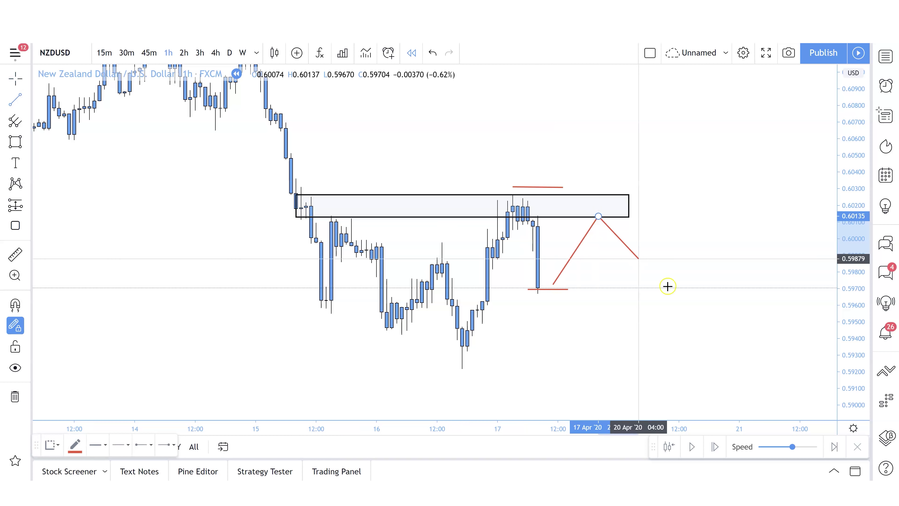
{"action": "left_click", "coordinate": [699, 330]}
{"action": "left_click", "coordinate": [548, 249]}
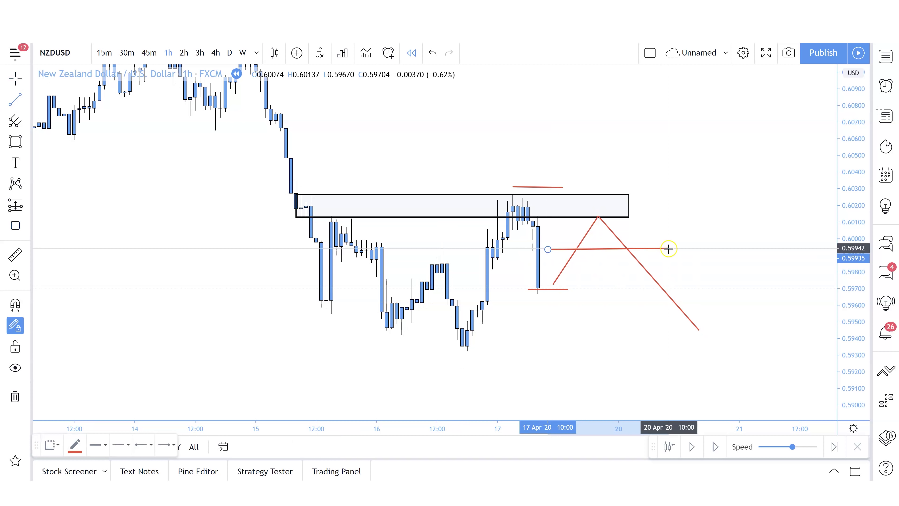
{"action": "left_click", "coordinate": [669, 250]}
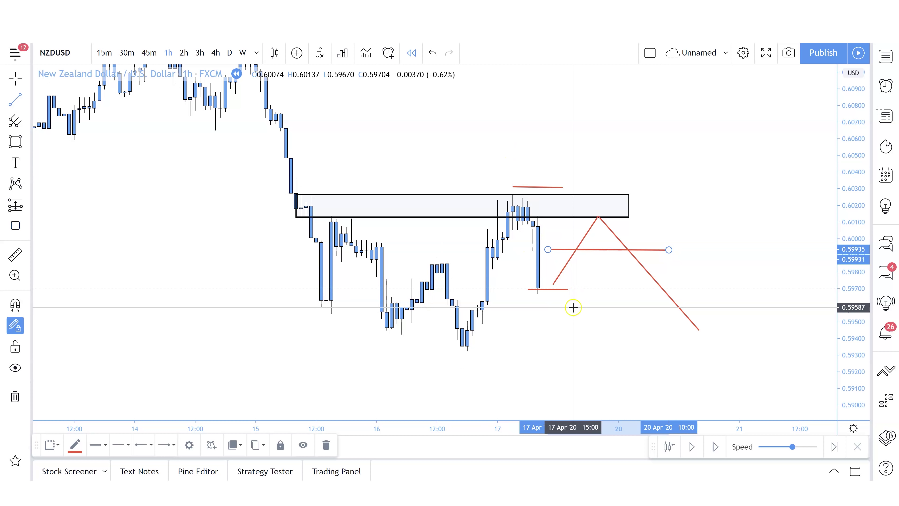
Remove all drawings and redraw the resistance rectangle from about 0.6026 to 0.6011, from 15 April to 20 April.
{"action": "right_click", "coordinate": [616, 341]}
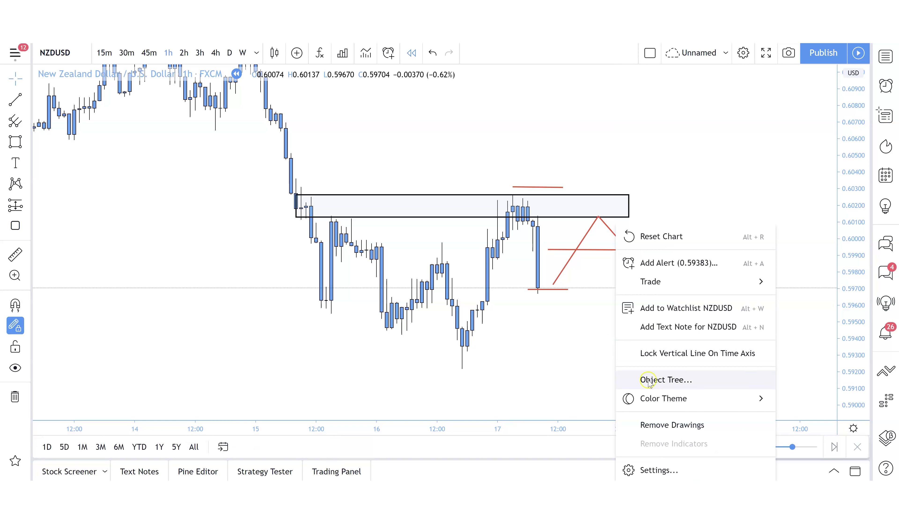
{"action": "left_click", "coordinate": [662, 424]}
{"action": "left_click", "coordinate": [16, 142]}
{"action": "left_click", "coordinate": [295, 196]}
{"action": "left_click", "coordinate": [659, 219]}
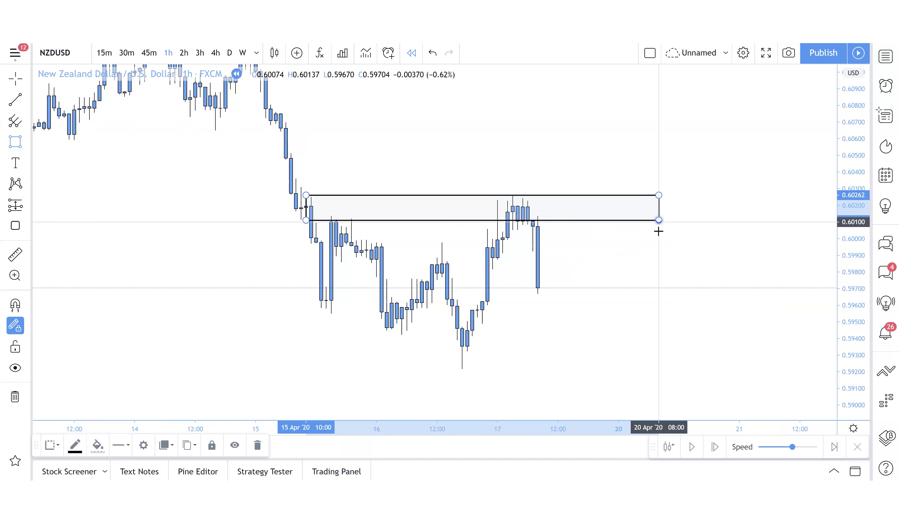
{"action": "left_click", "coordinate": [663, 247]}
Advance the bar replay five candles, up to the candle that closes above the resistance zone.
{"action": "left_click", "coordinate": [716, 447]}
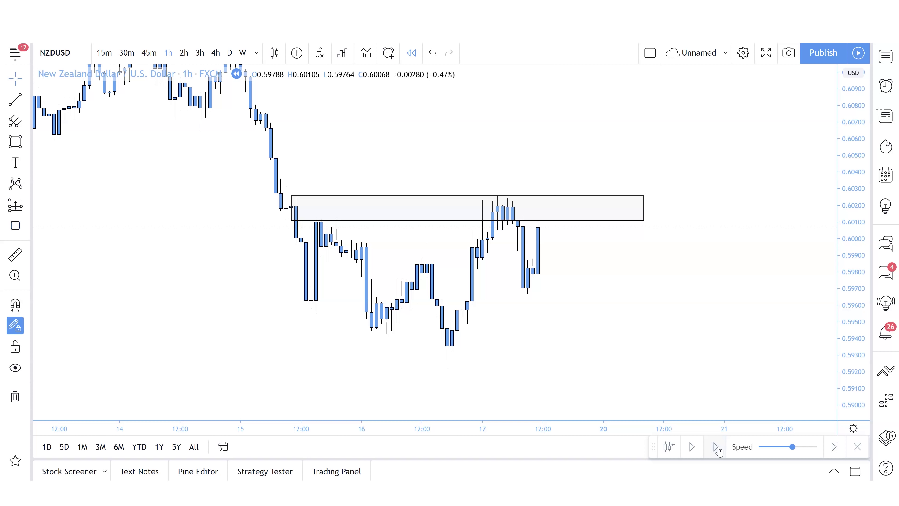
{"action": "left_click", "coordinate": [716, 447]}
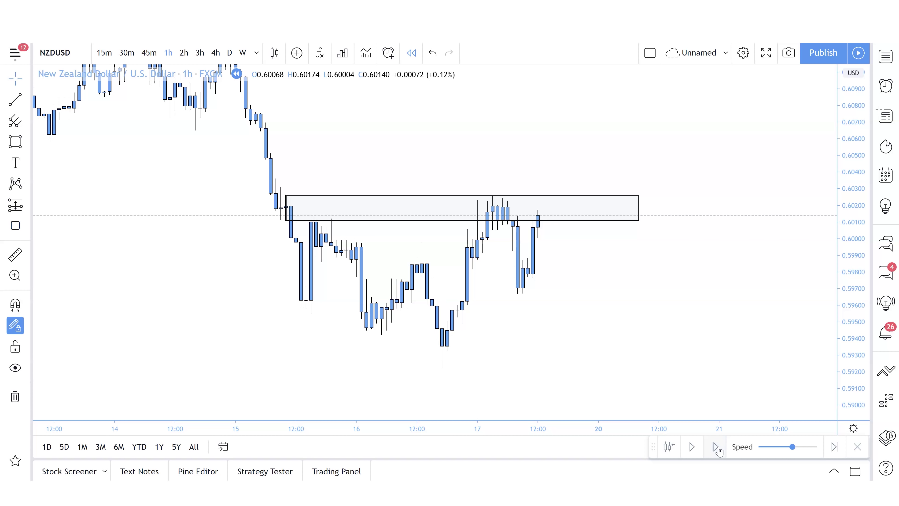
{"action": "left_click", "coordinate": [716, 447]}
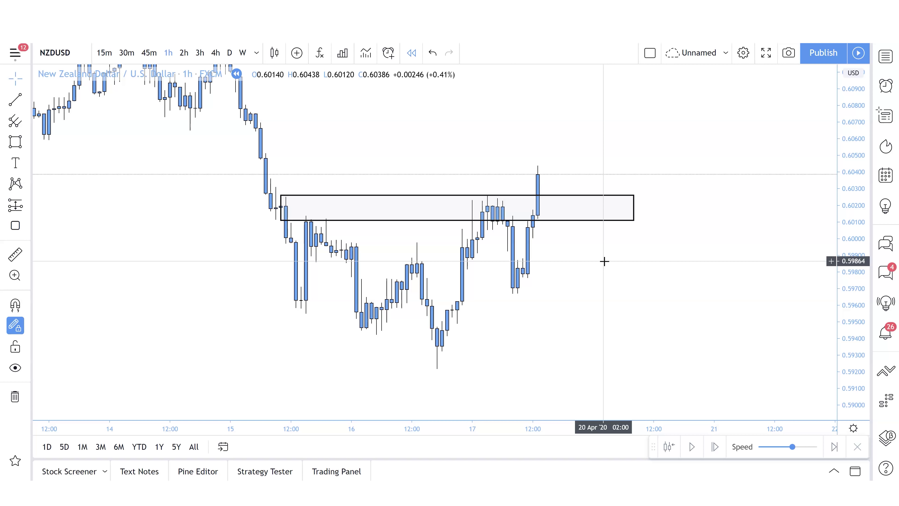
Sketch a projected path falling below the zone, retesting it and dropping further, and clear all drawings.
{"action": "left_click", "coordinate": [14, 99]}
{"action": "left_click", "coordinate": [542, 177]}
{"action": "left_click", "coordinate": [588, 243]}
{"action": "left_click", "coordinate": [619, 213]}
{"action": "left_click", "coordinate": [693, 303]}
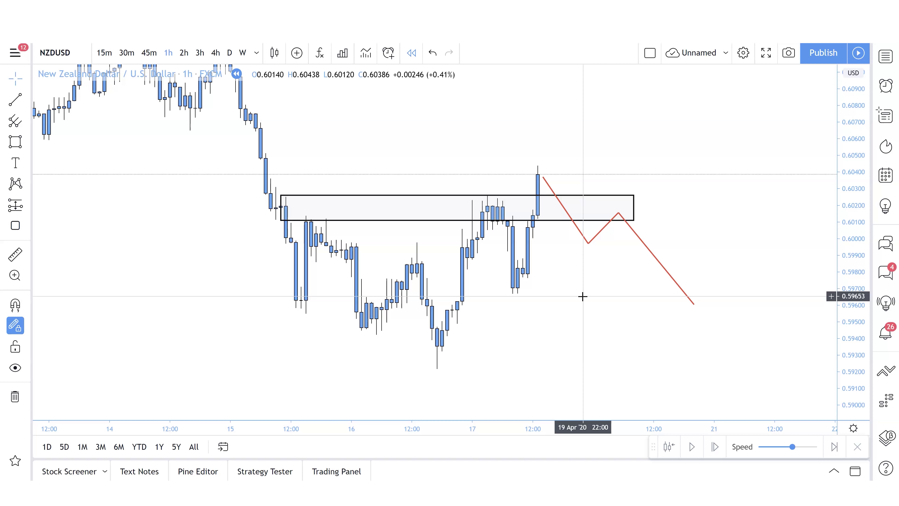
{"action": "right_click", "coordinate": [583, 296]}
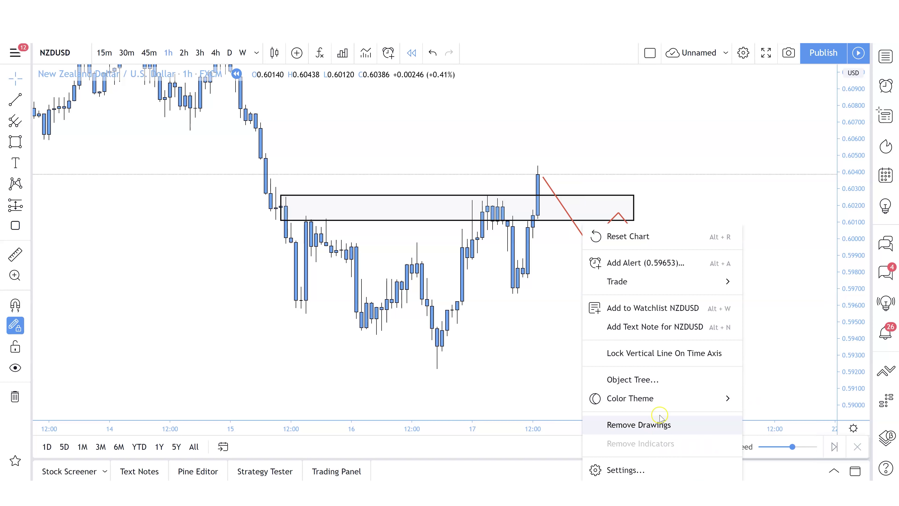
{"action": "left_click", "coordinate": [655, 424]}
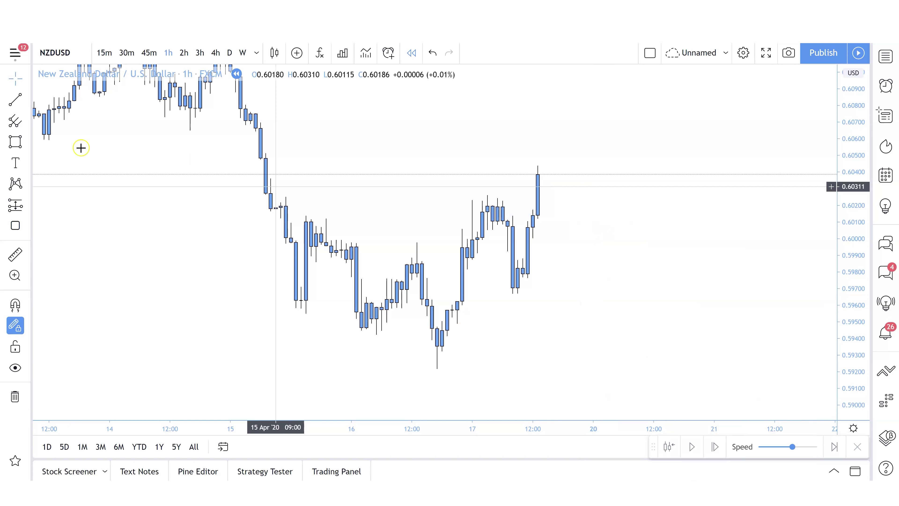
Draw a rising trend line under the lows from about 0.5923 to 0.6042 and a horizontal line at about 0.5984.
{"action": "left_click", "coordinate": [12, 103]}
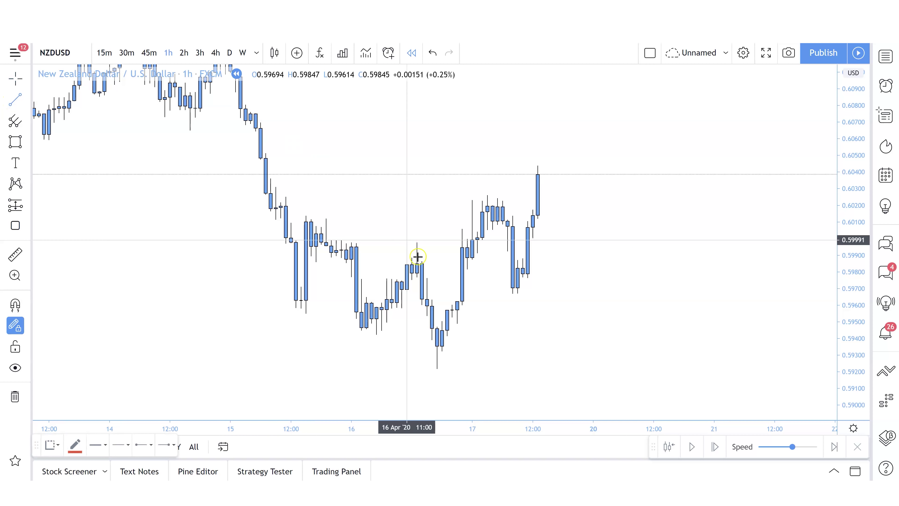
{"action": "left_click", "coordinate": [435, 367]}
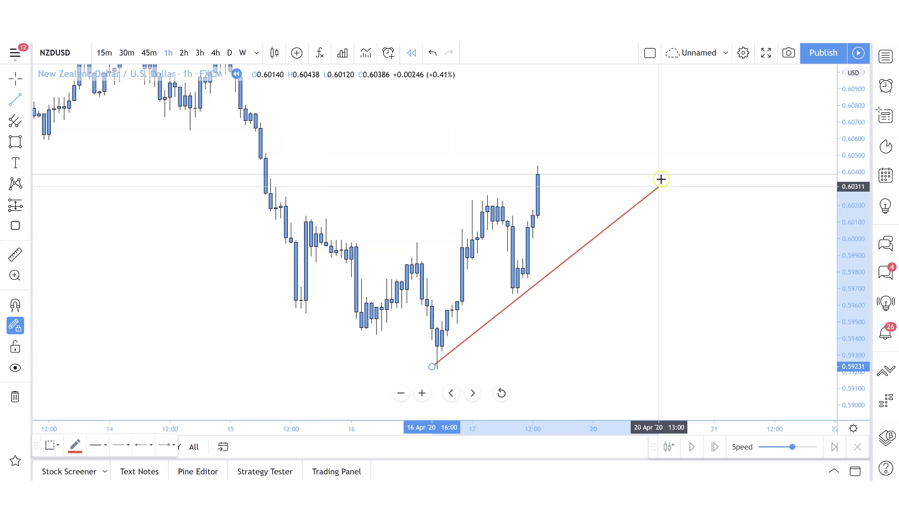
{"action": "left_click", "coordinate": [663, 169]}
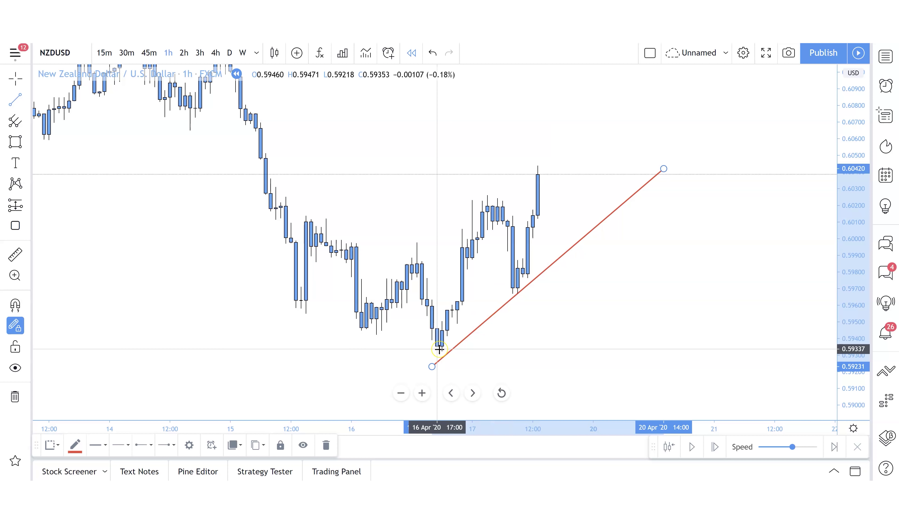
{"action": "left_click", "coordinate": [402, 265]}
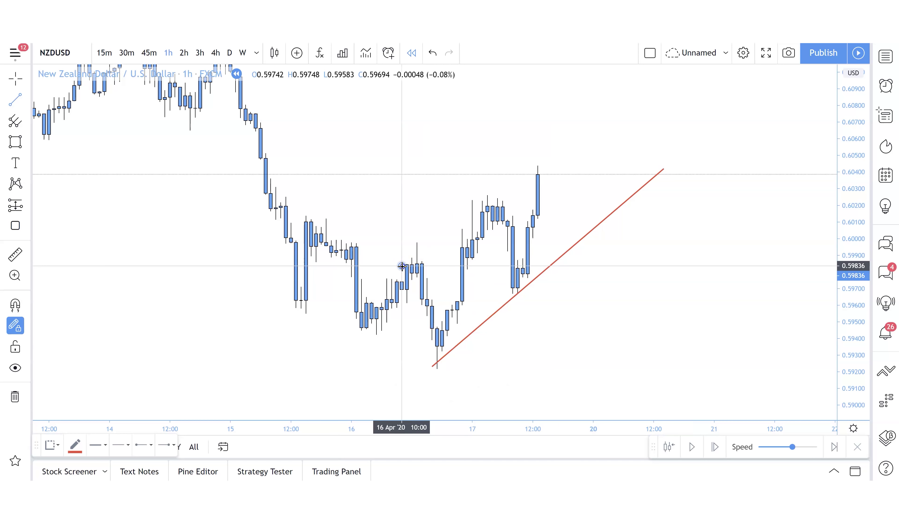
{"action": "left_click", "coordinate": [483, 265]}
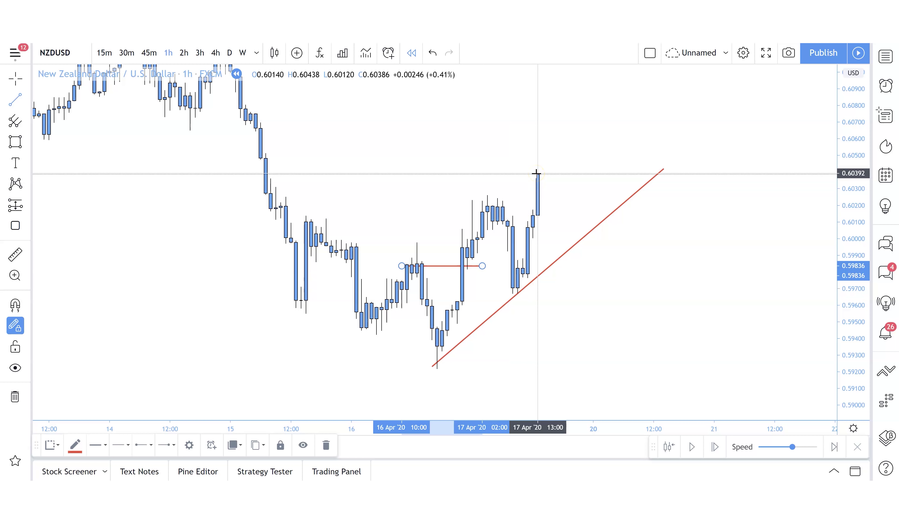
Clear all drawings and draw a narrower zone rectangle from about 0.6020 to 0.6013, extending past the latest candle.
{"action": "right_click", "coordinate": [579, 309]}
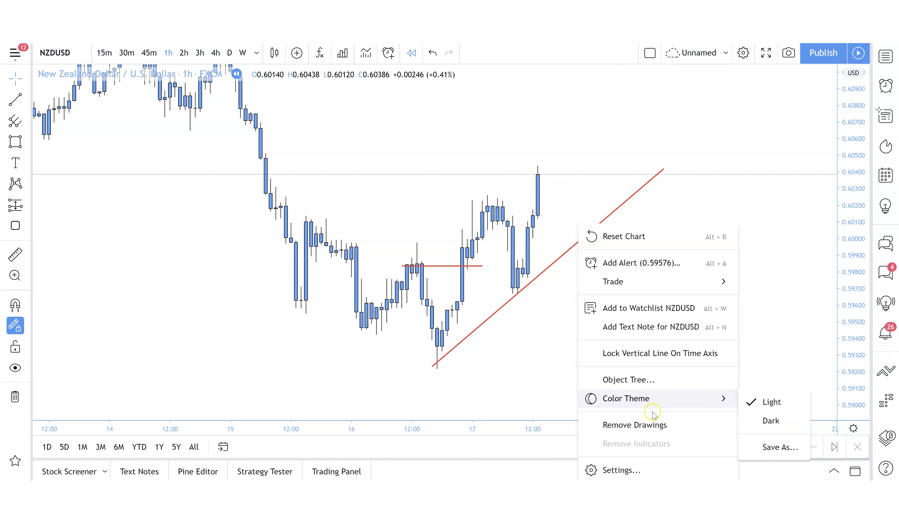
{"action": "left_click", "coordinate": [653, 425]}
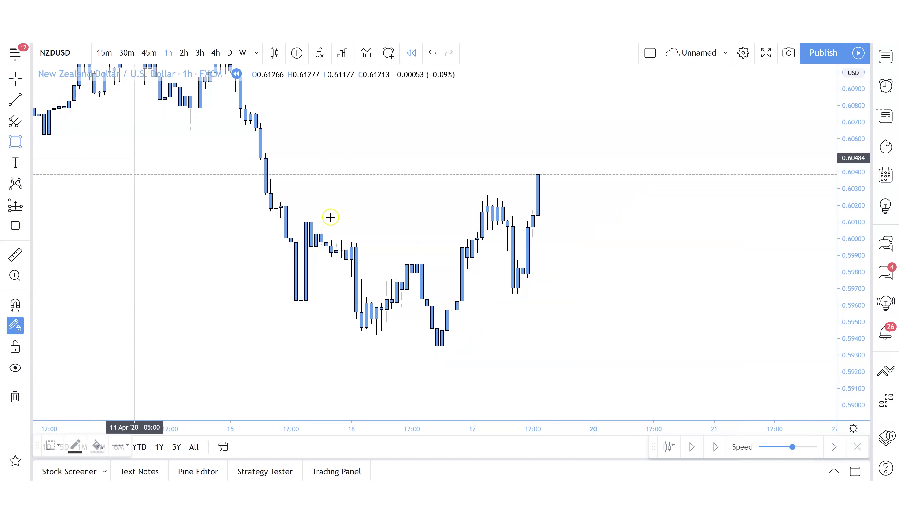
{"action": "left_click", "coordinate": [281, 205]}
{"action": "left_click", "coordinate": [613, 214]}
{"action": "left_click_drag", "start_coordinate": [613, 214], "coordinate": [669, 217]}
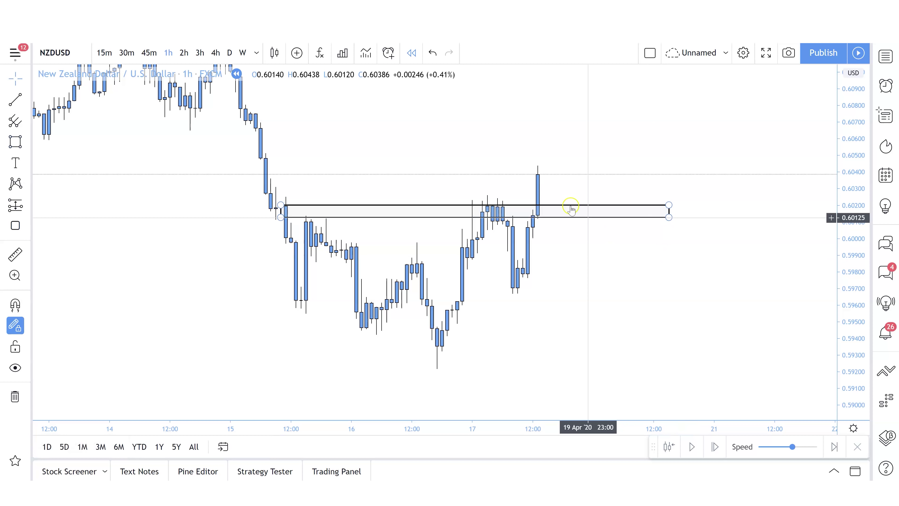
Draw a rising trend line from about 0.5926 at the 16 April low through the 17 April low and beyond the zone.
{"action": "left_click_drag", "start_coordinate": [624, 304], "coordinate": [615, 306]}
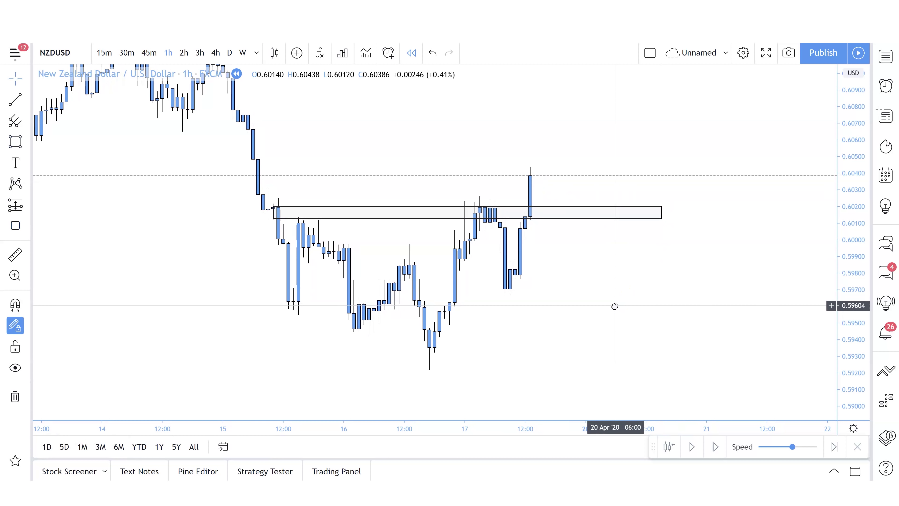
{"action": "left_click", "coordinate": [14, 100]}
{"action": "left_click", "coordinate": [425, 362]}
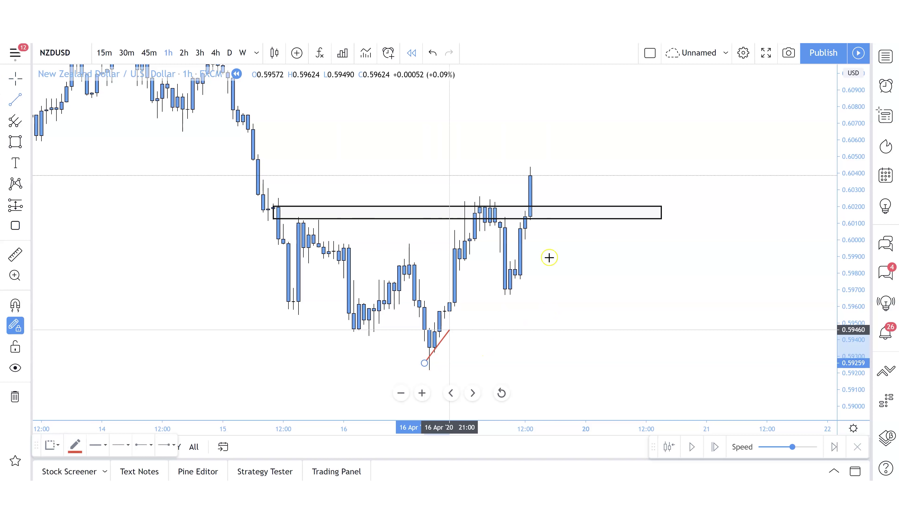
{"action": "left_click", "coordinate": [700, 145]}
{"action": "left_click", "coordinate": [713, 248]}
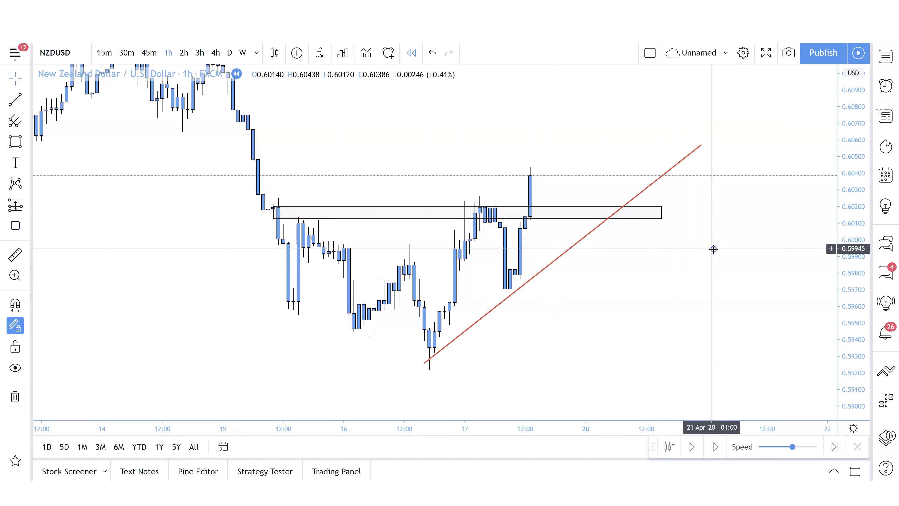
{"action": "left_click", "coordinate": [590, 216]}
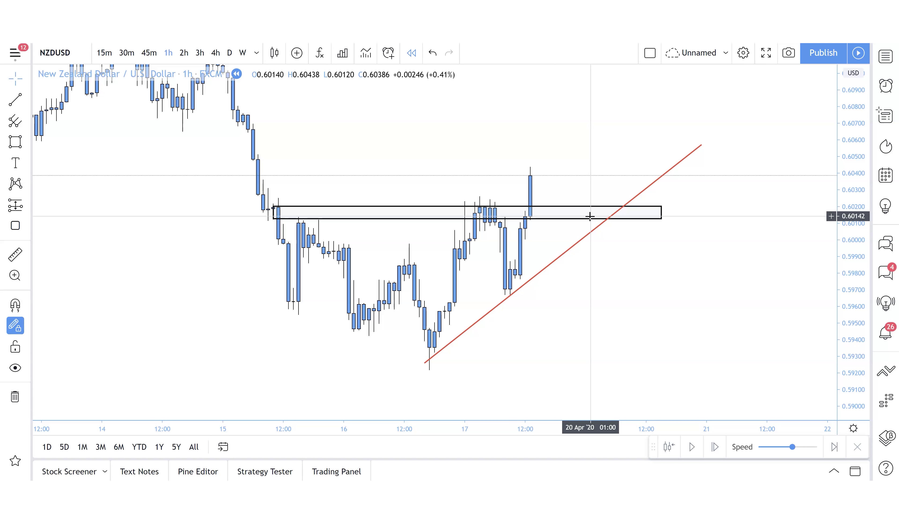
{"action": "left_click", "coordinate": [574, 232]}
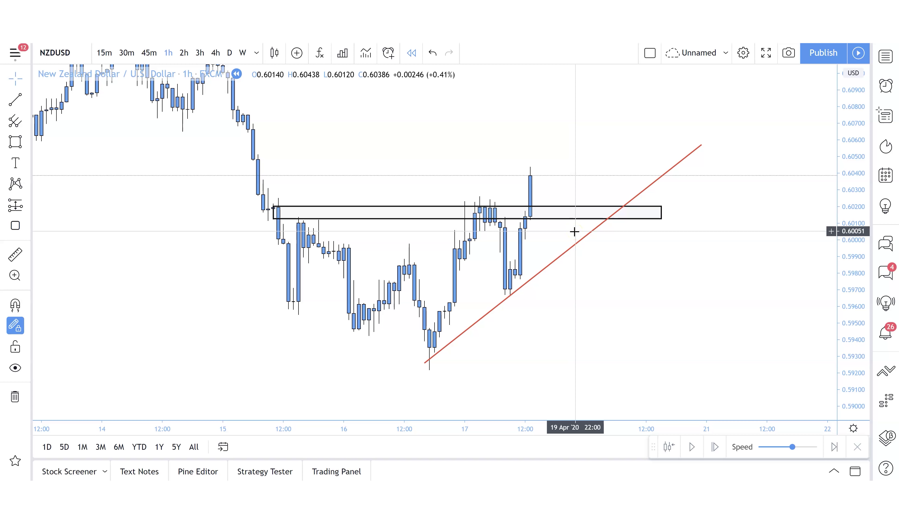
{"action": "left_click", "coordinate": [385, 210]}
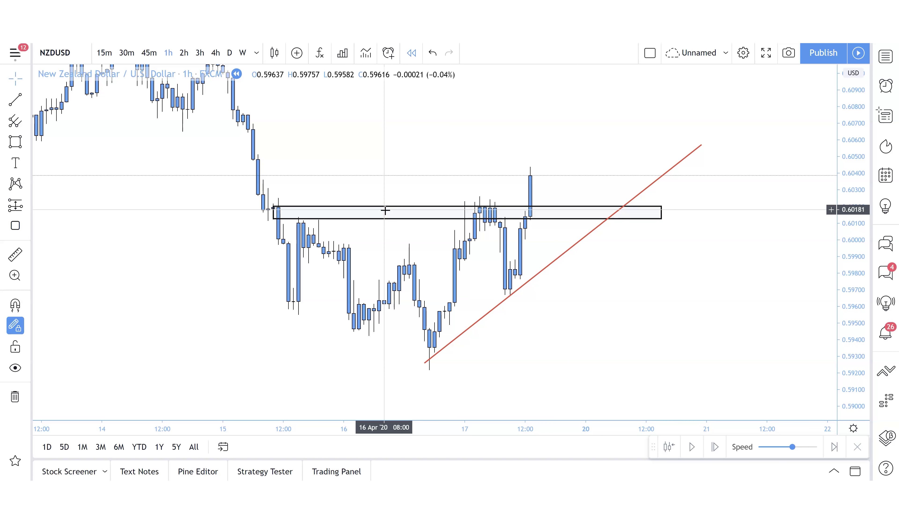
Try a long position from about 0.6039 with its stop at about 0.5994 and target at about 0.6089, and remove it.
{"action": "left_click", "coordinate": [6, 214]}
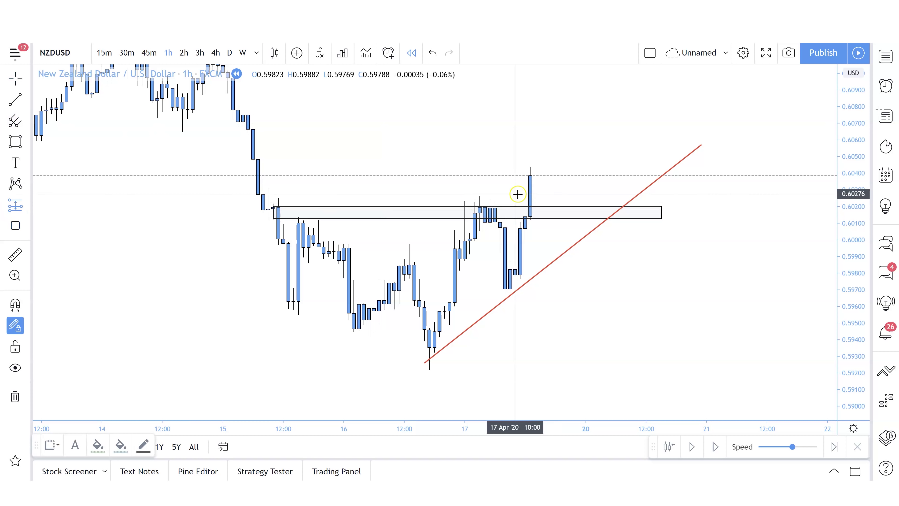
{"action": "left_click", "coordinate": [534, 174]}
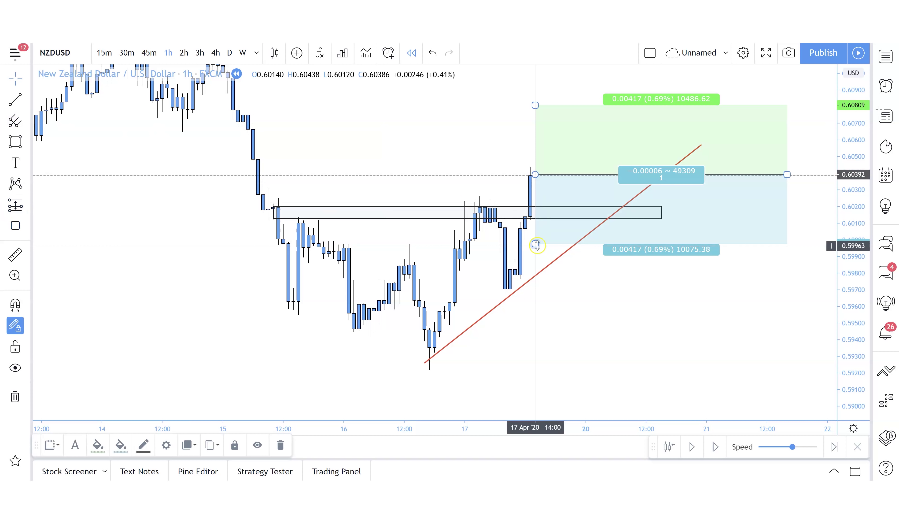
{"action": "left_click_drag", "start_coordinate": [535, 244], "coordinate": [535, 249]}
{"action": "left_click_drag", "start_coordinate": [536, 108], "coordinate": [536, 91]}
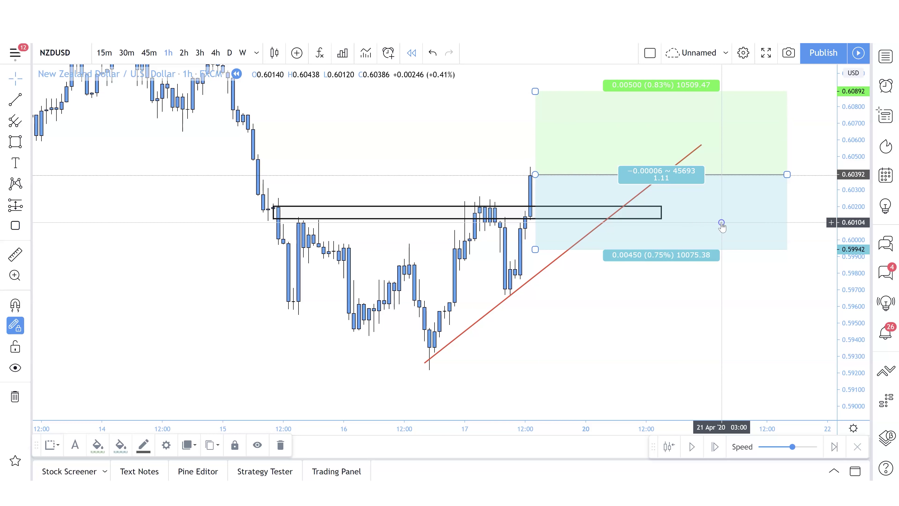
{"action": "key", "text": "Delete"}
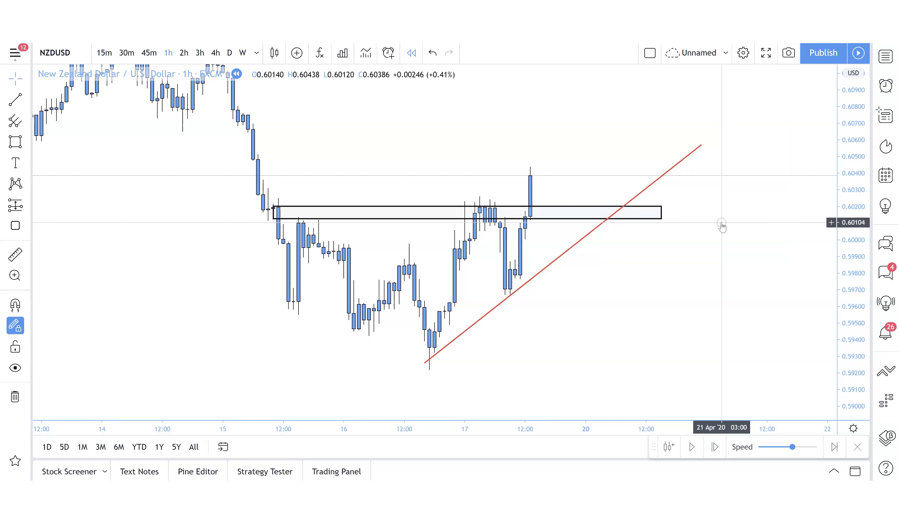
Advance the replay candle by candle from 17 April until the 20 April 00:00 candle has formed.
{"action": "left_click", "coordinate": [716, 449]}
{"action": "left_click", "coordinate": [716, 449]}
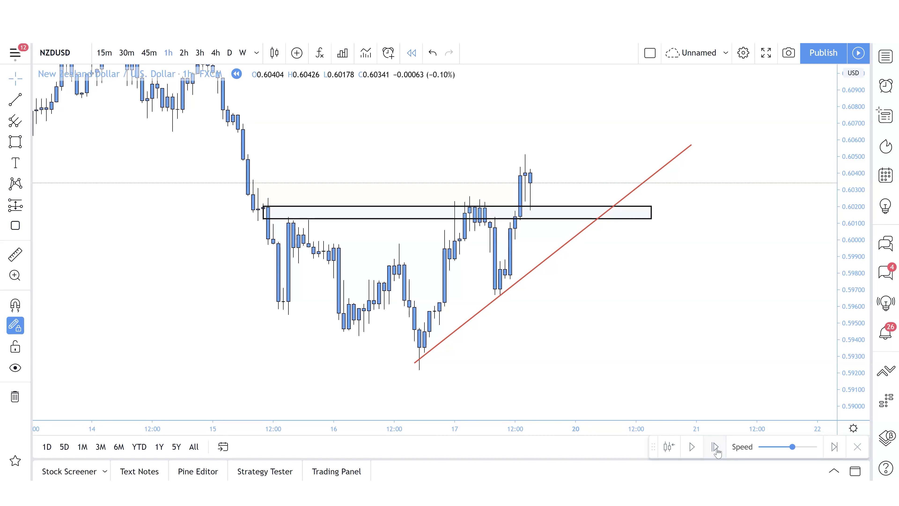
{"action": "left_click", "coordinate": [716, 448]}
{"action": "left_click", "coordinate": [716, 448]}
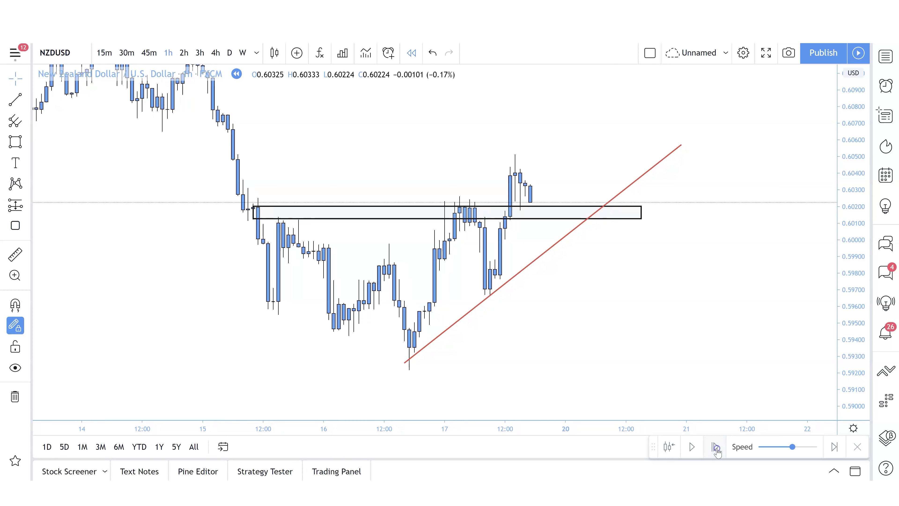
{"action": "left_click", "coordinate": [716, 449]}
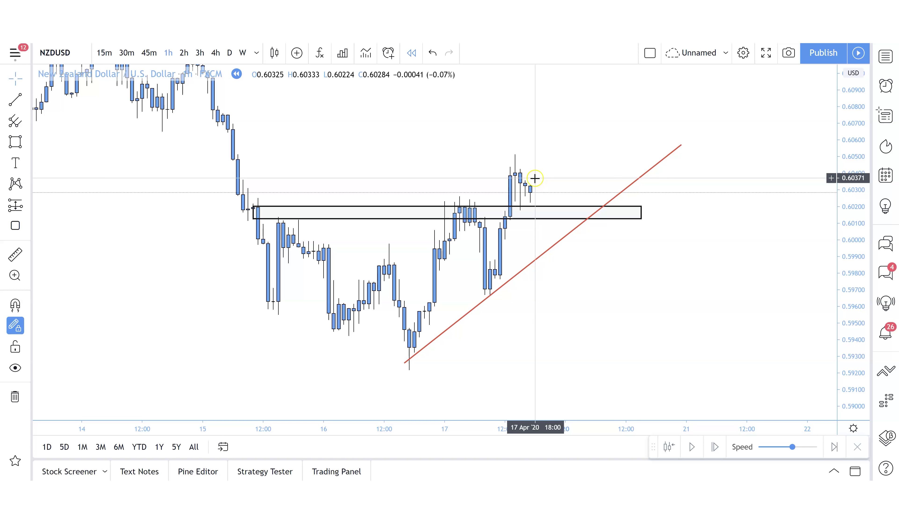
{"action": "left_click", "coordinate": [722, 443]}
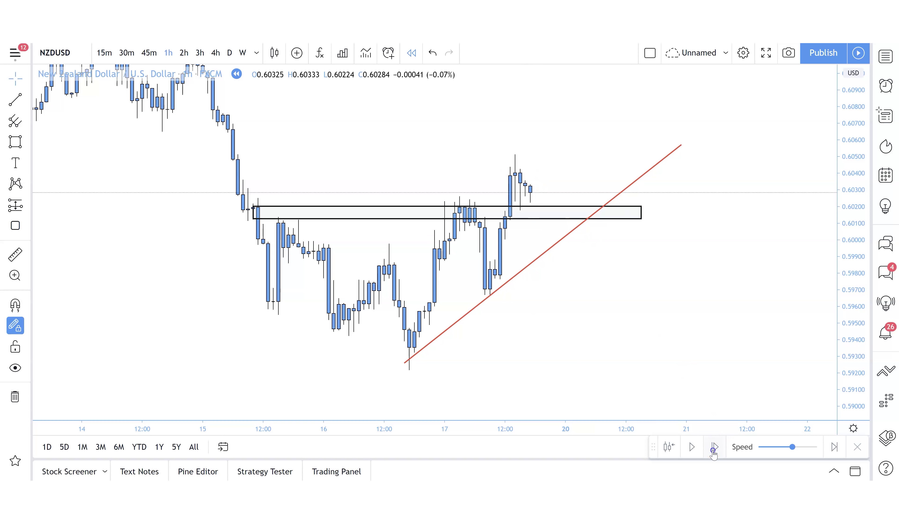
{"action": "left_click", "coordinate": [714, 449]}
{"action": "left_click", "coordinate": [714, 448]}
{"action": "left_click", "coordinate": [714, 448]}
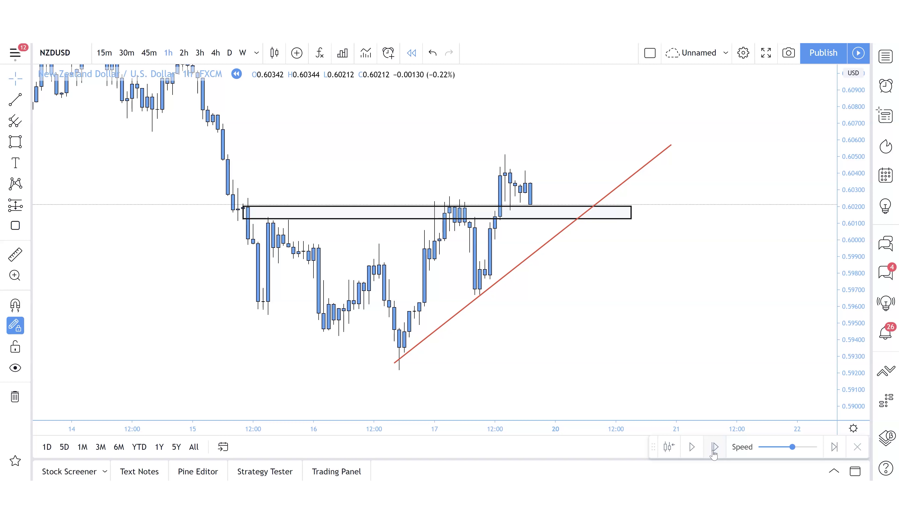
{"action": "left_click", "coordinate": [714, 449]}
{"action": "left_click", "coordinate": [714, 449]}
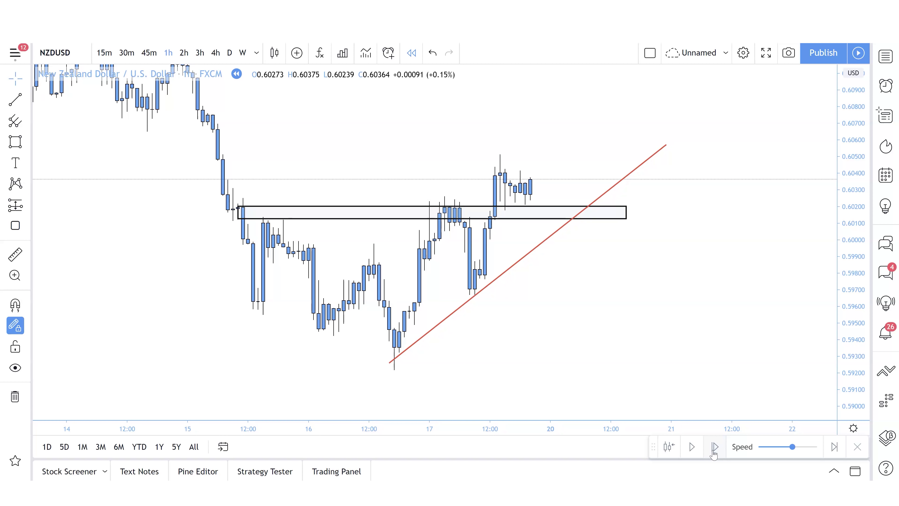
{"action": "left_click", "coordinate": [714, 449]}
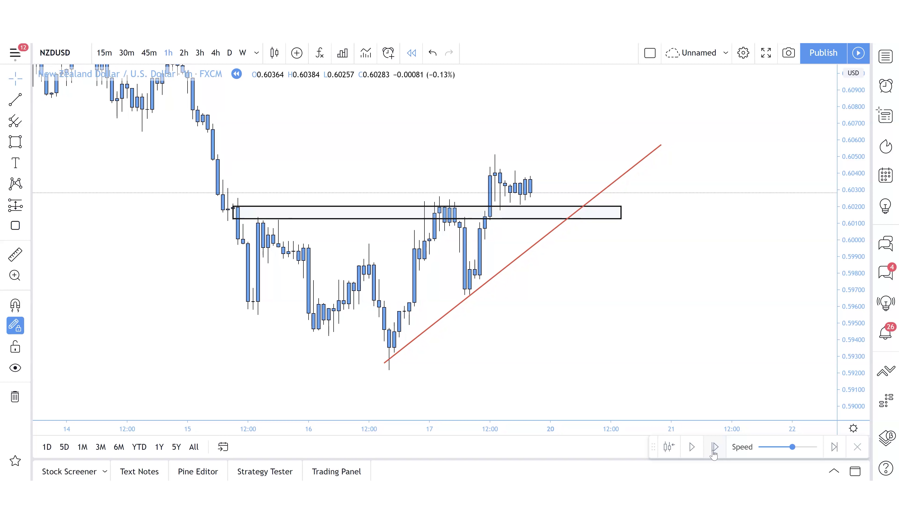
{"action": "left_click", "coordinate": [714, 449]}
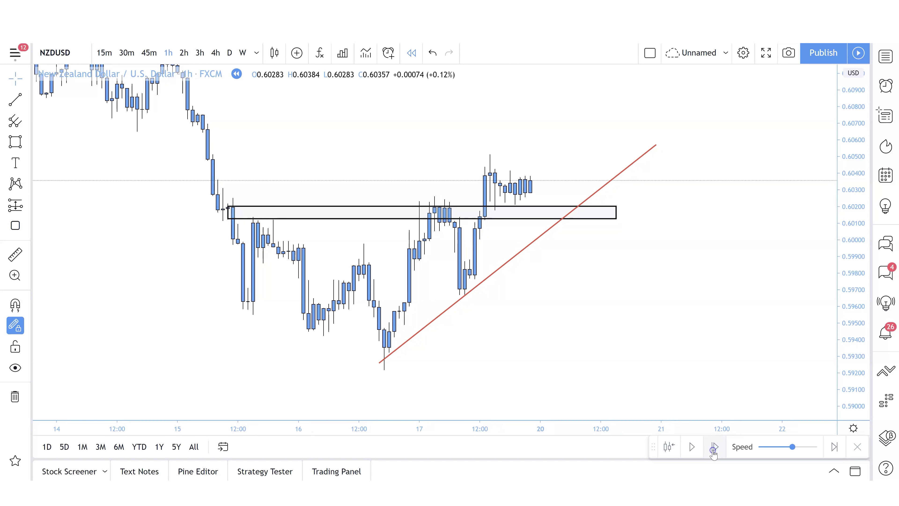
{"action": "left_click", "coordinate": [714, 448]}
{"action": "left_click", "coordinate": [714, 449]}
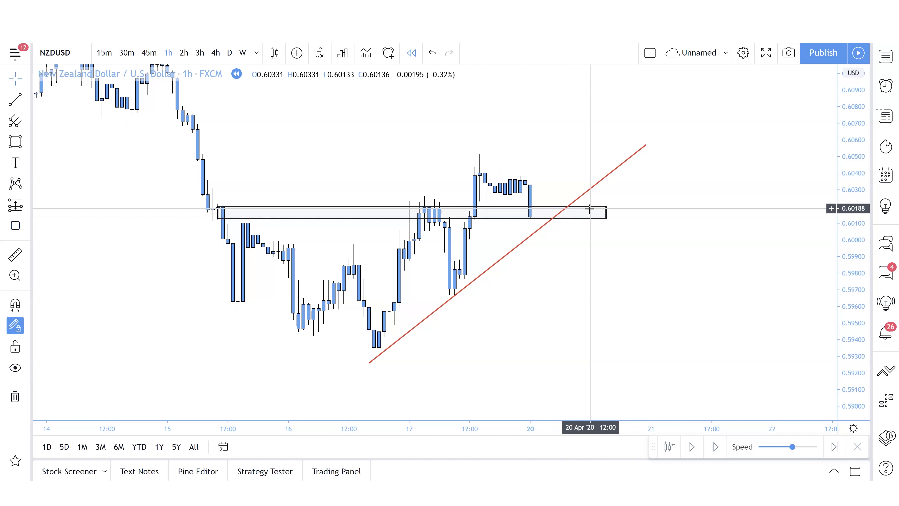
Step the replay forward three more candles, through 20 April 03:00.
{"action": "left_click", "coordinate": [714, 447]}
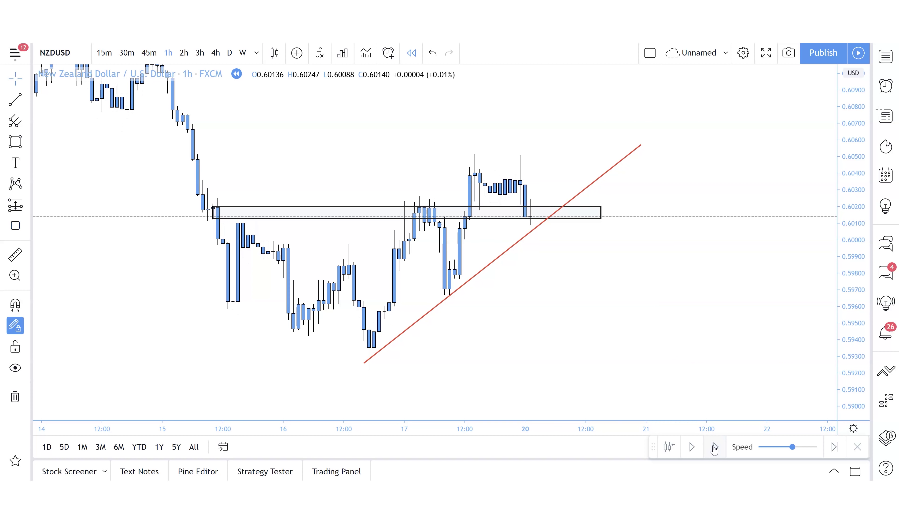
{"action": "left_click", "coordinate": [714, 447]}
{"action": "left_click", "coordinate": [714, 448]}
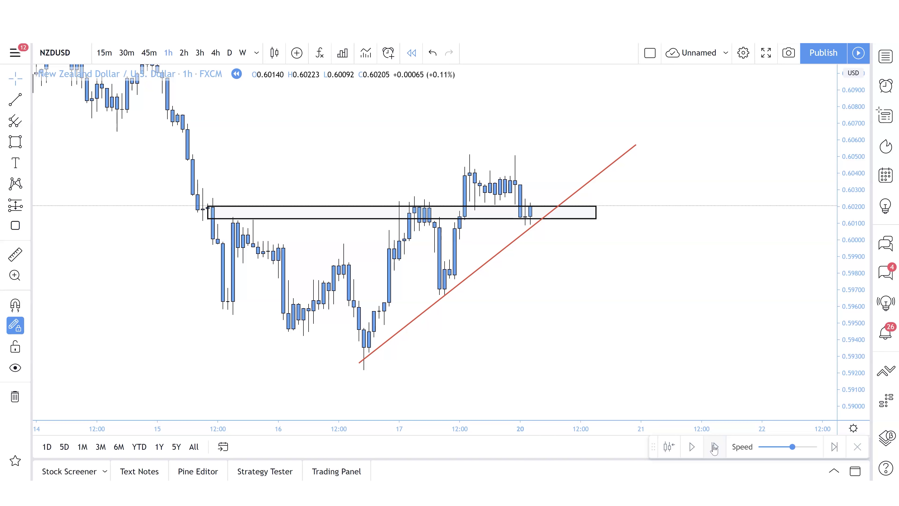
{"action": "left_click", "coordinate": [714, 447]}
{"action": "left_click", "coordinate": [714, 447]}
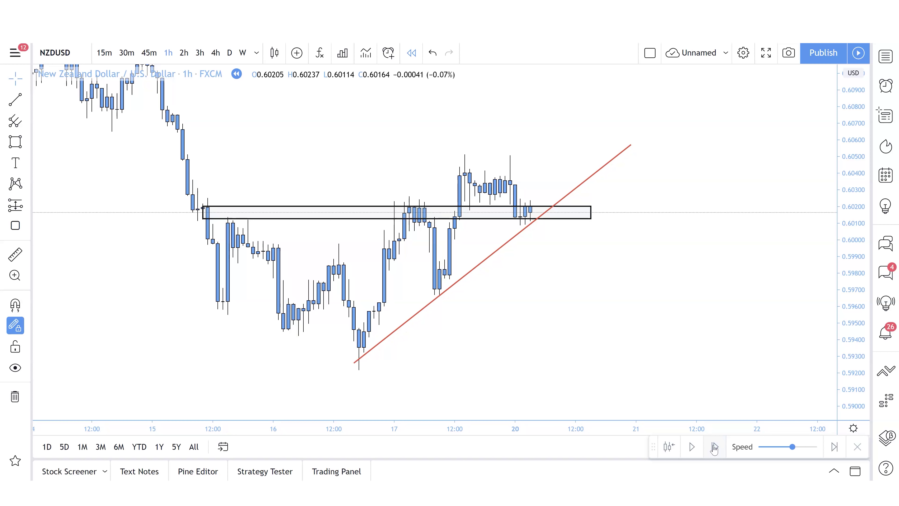
Remove all drawings from the chart and rewind the replay to the 20 April 00:00 candle.
{"action": "scroll", "coordinate": [636, 331], "scroll_direction": "up", "scroll_amount": 3}
{"action": "left_click_drag", "start_coordinate": [687, 329], "coordinate": [753, 330]}
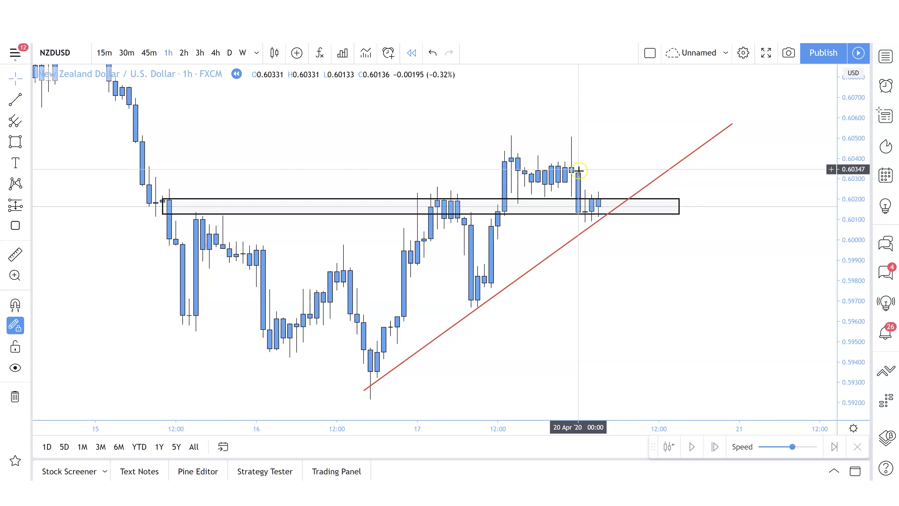
{"action": "right_click", "coordinate": [580, 213]}
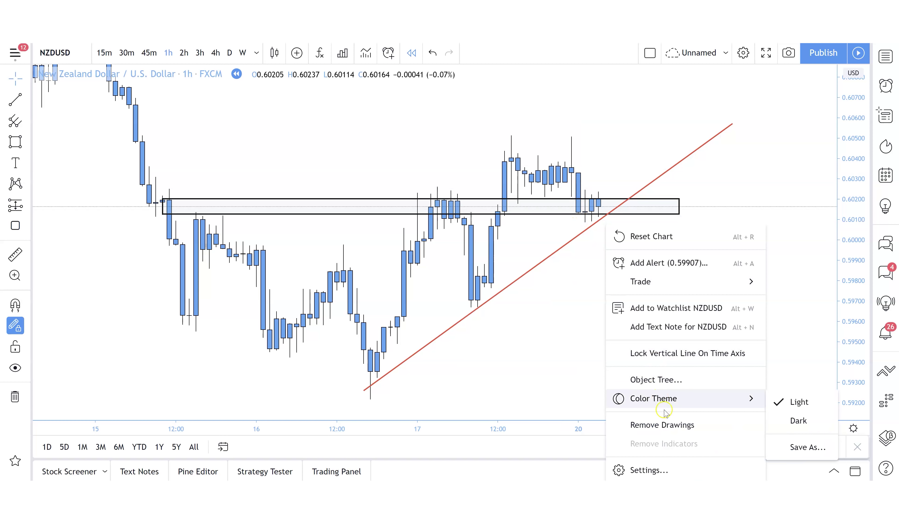
{"action": "left_click", "coordinate": [633, 424]}
{"action": "left_click", "coordinate": [669, 447]}
{"action": "left_click", "coordinate": [556, 227]}
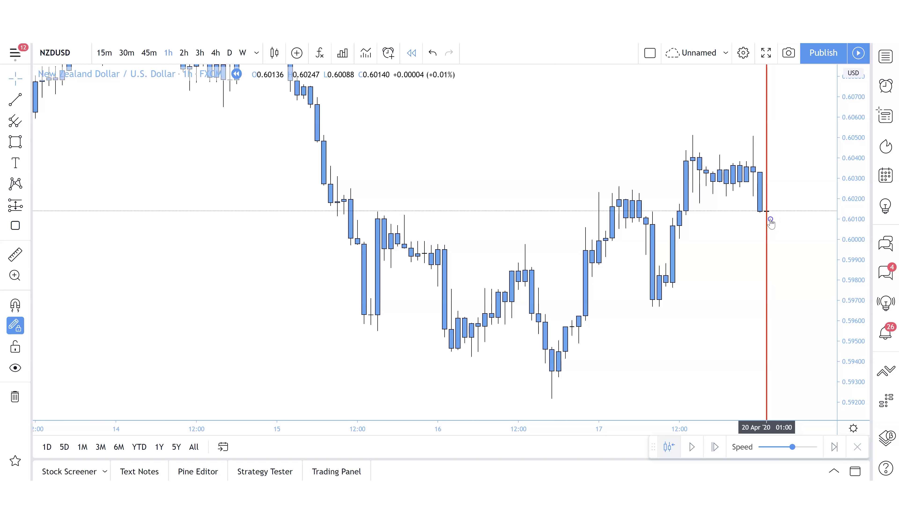
{"action": "left_click", "coordinate": [769, 217]}
Draw a zone rectangle over the recent highs from about 0.6047 to 0.6040, spanning 17 April 11:00 to 20 April 09:00.
{"action": "left_click", "coordinate": [15, 141]}
{"action": "left_click", "coordinate": [467, 136]}
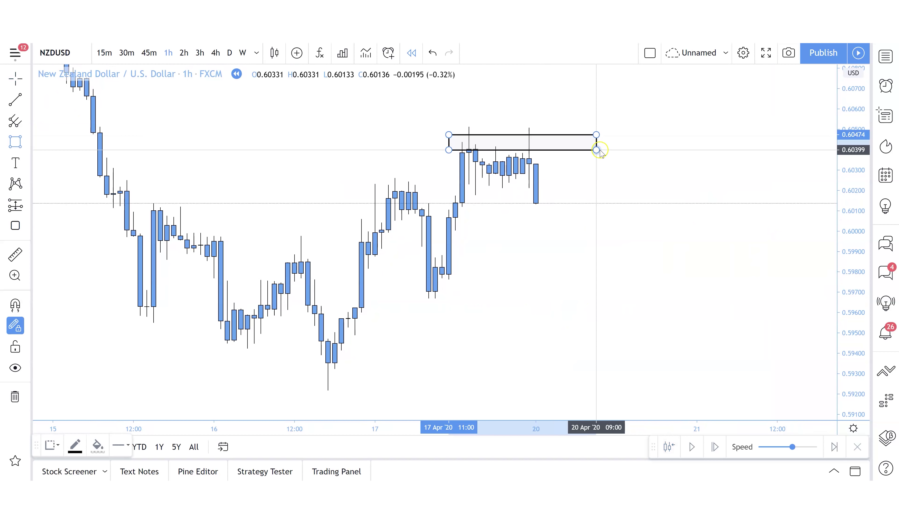
{"action": "left_click", "coordinate": [597, 150]}
Place a short position at the latest candle from about 0.6014, with its stop at about 0.6056 and target at about 0.5929.
{"action": "left_click", "coordinate": [27, 206]}
{"action": "left_click", "coordinate": [82, 204]}
{"action": "left_click", "coordinate": [536, 203]}
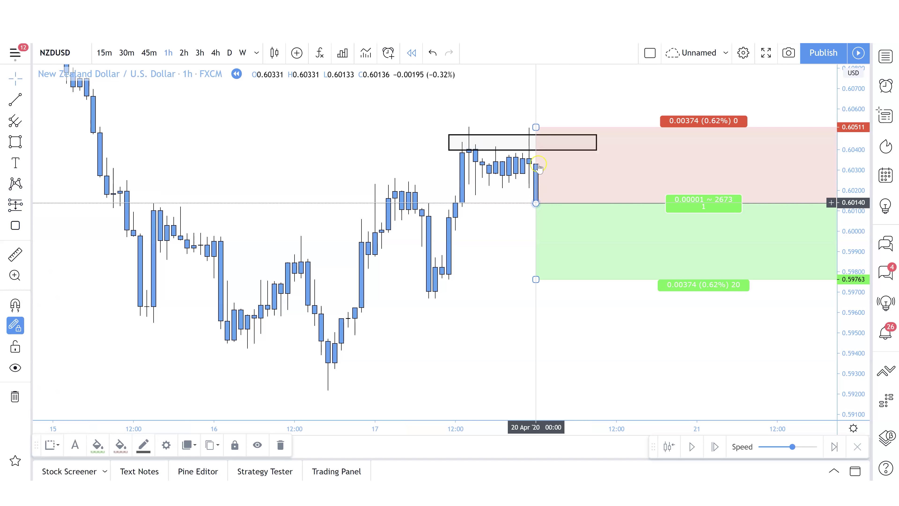
{"action": "left_click_drag", "start_coordinate": [535, 124], "coordinate": [535, 118]}
{"action": "left_click_drag", "start_coordinate": [536, 279], "coordinate": [545, 376]}
{"action": "left_click", "coordinate": [466, 318]}
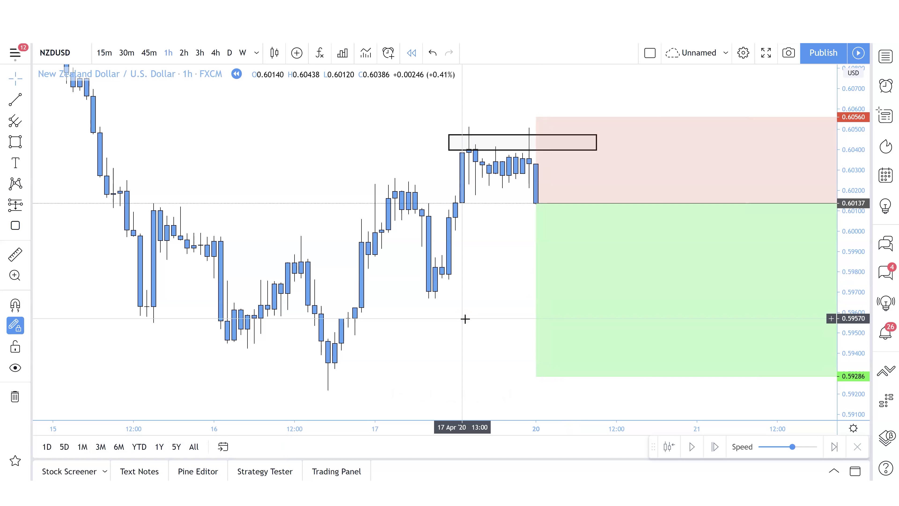
Draw a rising trend line from about 0.5931 at the 16 April low through the 17 April low to about 0.6041.
{"action": "left_click", "coordinate": [15, 99]}
{"action": "left_click", "coordinate": [330, 372]}
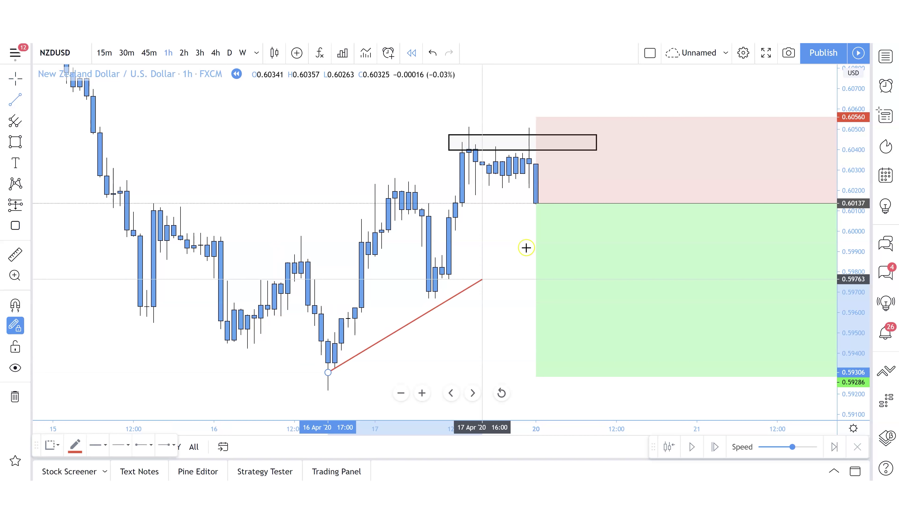
{"action": "left_click", "coordinate": [643, 148]}
{"action": "left_click", "coordinate": [507, 273]}
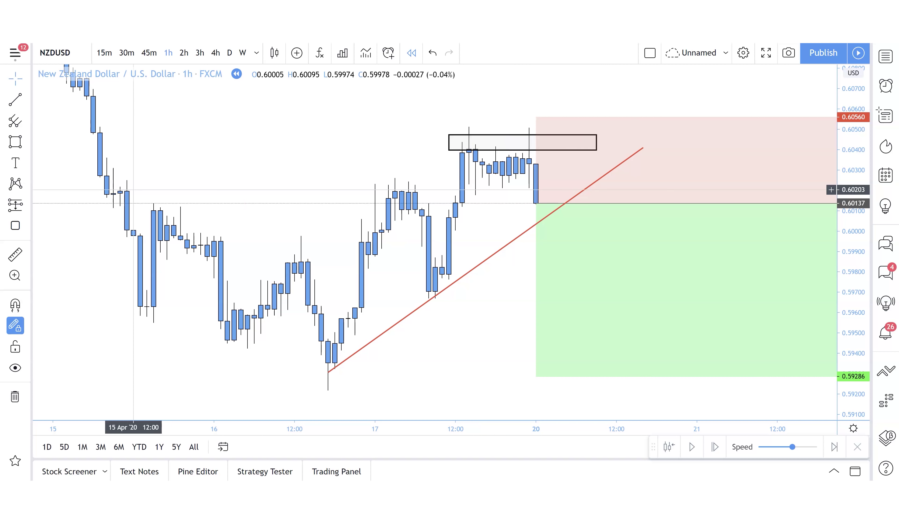
Draw a zone rectangle from about 0.6024 to 0.6012, spanning 15 April 10:00 to 20 April 19:00.
{"action": "left_click", "coordinate": [15, 141]}
{"action": "left_click", "coordinate": [128, 187]}
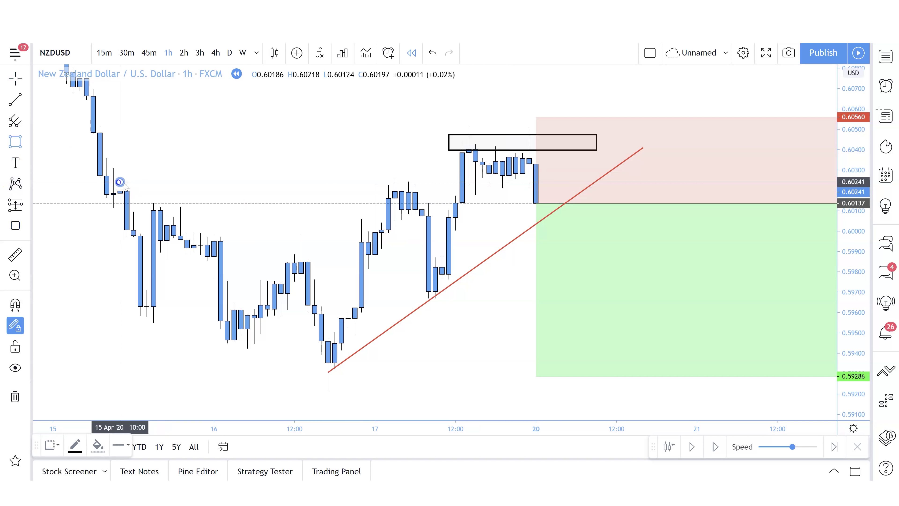
{"action": "left_click", "coordinate": [663, 207]}
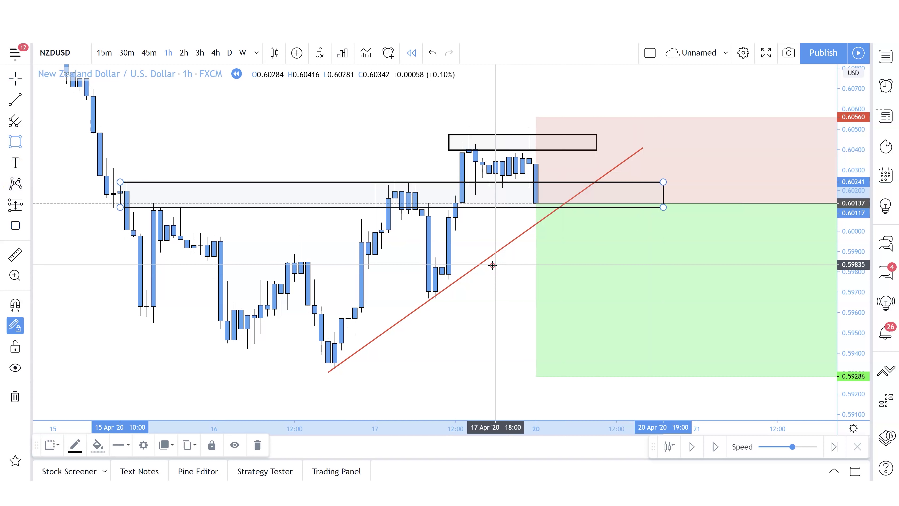
Delete the short position and the small zone rectangle over the recent highs.
{"action": "left_click", "coordinate": [591, 270]}
{"action": "key", "text": "Delete"}
{"action": "left_click", "coordinate": [550, 145]}
{"action": "key", "text": "Delete"}
Advance the replay candle by candle to 20 April 03:00, where price meets the rising trend line.
{"action": "left_click_drag", "start_coordinate": [702, 382], "coordinate": [713, 401]}
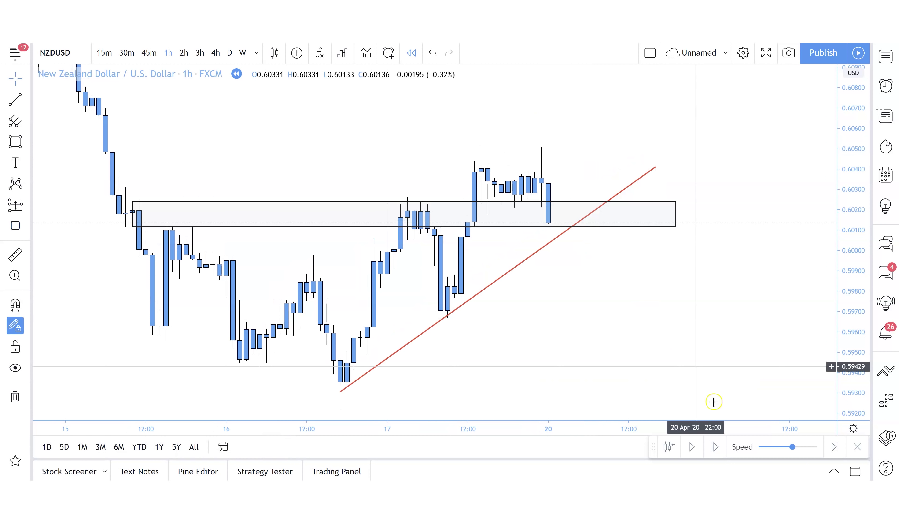
{"action": "left_click", "coordinate": [717, 447]}
{"action": "left_click", "coordinate": [716, 446]}
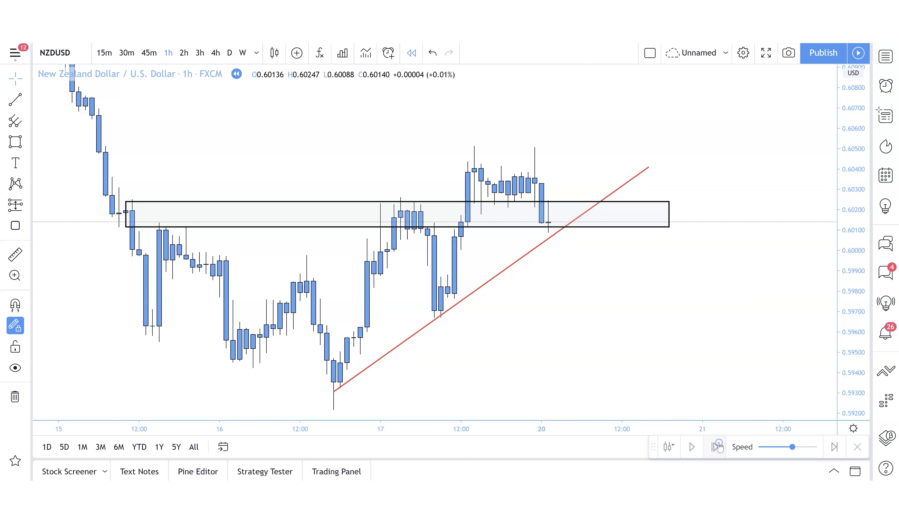
{"action": "left_click", "coordinate": [716, 446]}
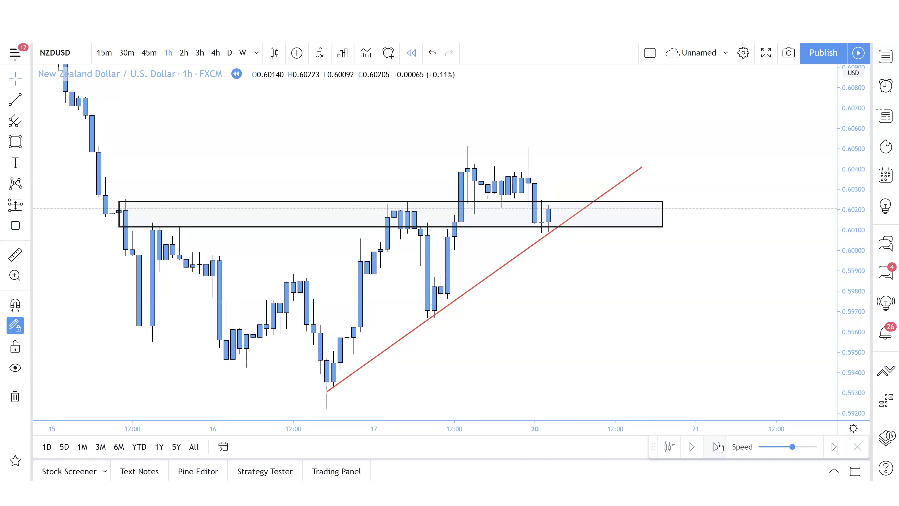
{"action": "left_click", "coordinate": [716, 446]}
{"action": "left_click", "coordinate": [716, 447]}
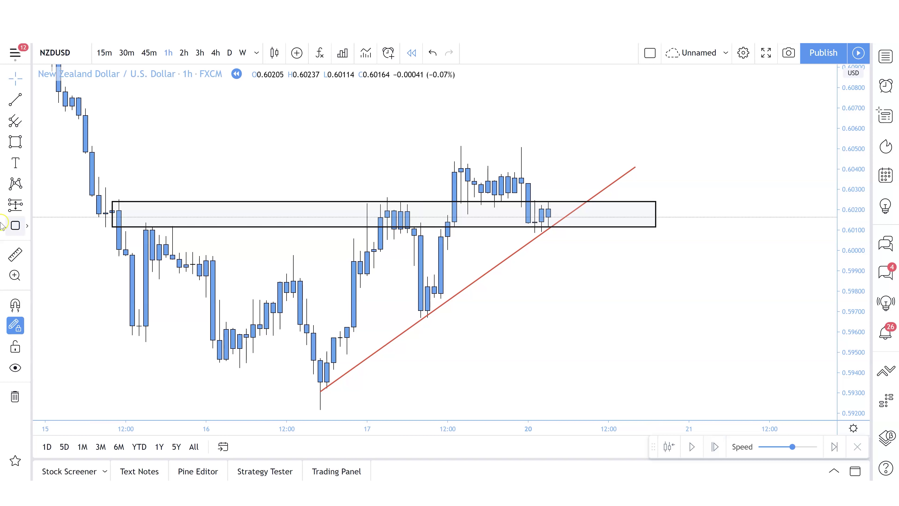
Place a long position at 20 April 03:00 with entry 0.60169, stop 0.60016 and target 0.60629.
{"action": "left_click", "coordinate": [27, 205]}
{"action": "left_click", "coordinate": [69, 233]}
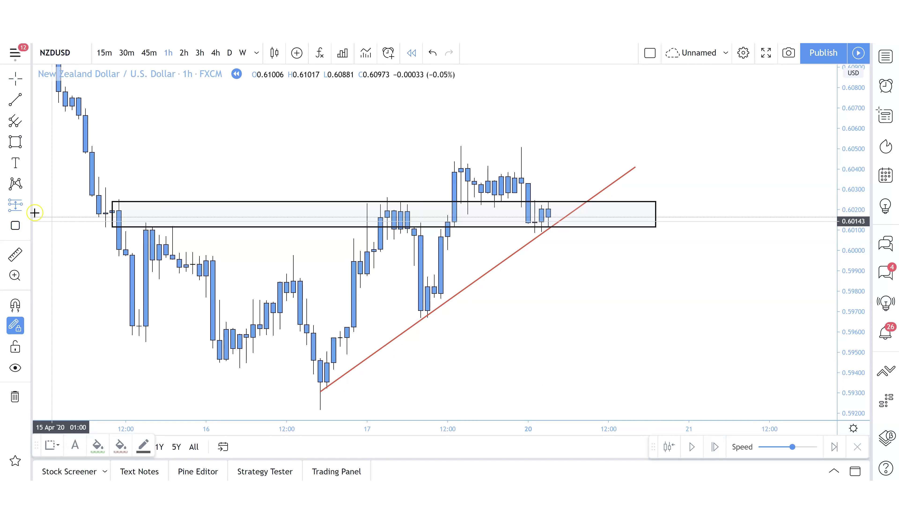
{"action": "left_click", "coordinate": [28, 204]}
{"action": "left_click", "coordinate": [57, 229]}
{"action": "left_click", "coordinate": [540, 214]}
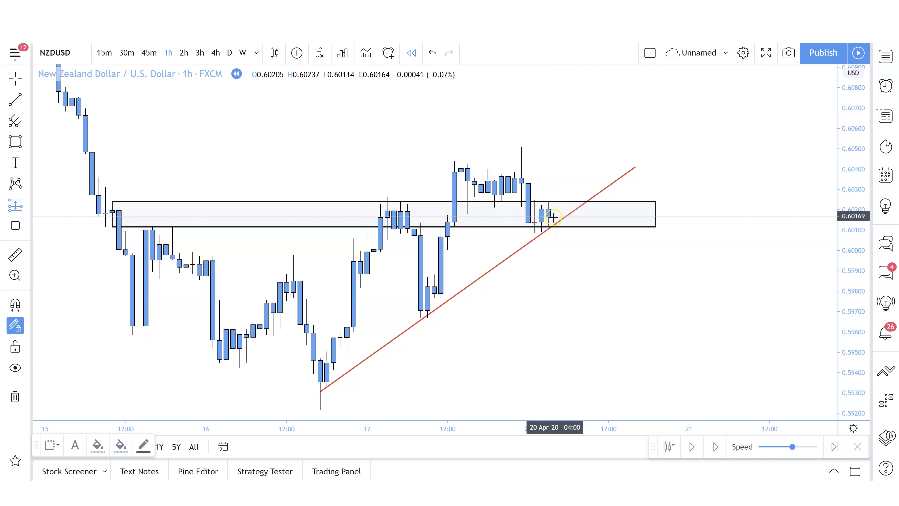
{"action": "left_click", "coordinate": [547, 215]}
{"action": "mouse_move", "coordinate": [547, 292]}
{"action": "left_mouse_down"}
{"action": "mouse_move", "coordinate": [542, 245]}
{"action": "mouse_move", "coordinate": [517, 318]}
{"action": "left_mouse_up"}
{"action": "left_click", "coordinate": [552, 275]}
{"action": "mouse_move", "coordinate": [513, 182]}
{"action": "left_mouse_down"}
{"action": "mouse_move", "coordinate": [518, 149]}
{"action": "mouse_move", "coordinate": [516, 165]}
{"action": "left_mouse_up"}
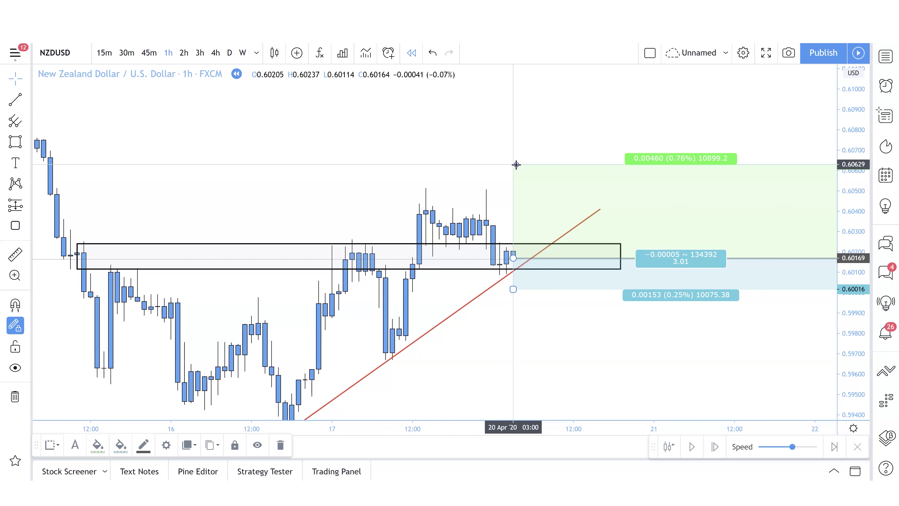
Shorten the long position so that it ends at about 21 April 03:00.
{"action": "left_click_drag", "start_coordinate": [528, 315], "coordinate": [475, 273]}
{"action": "left_click", "coordinate": [741, 219]}
{"action": "mouse_move", "coordinate": [741, 222]}
{"action": "left_mouse_down"}
{"action": "mouse_move", "coordinate": [753, 214]}
{"action": "mouse_move", "coordinate": [581, 214]}
{"action": "left_mouse_up"}
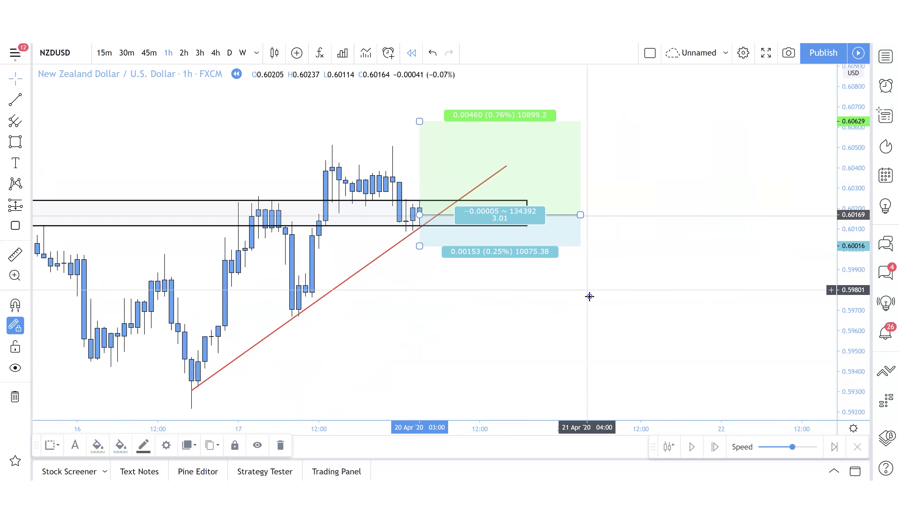
{"action": "left_click_drag", "start_coordinate": [590, 296], "coordinate": [693, 279]}
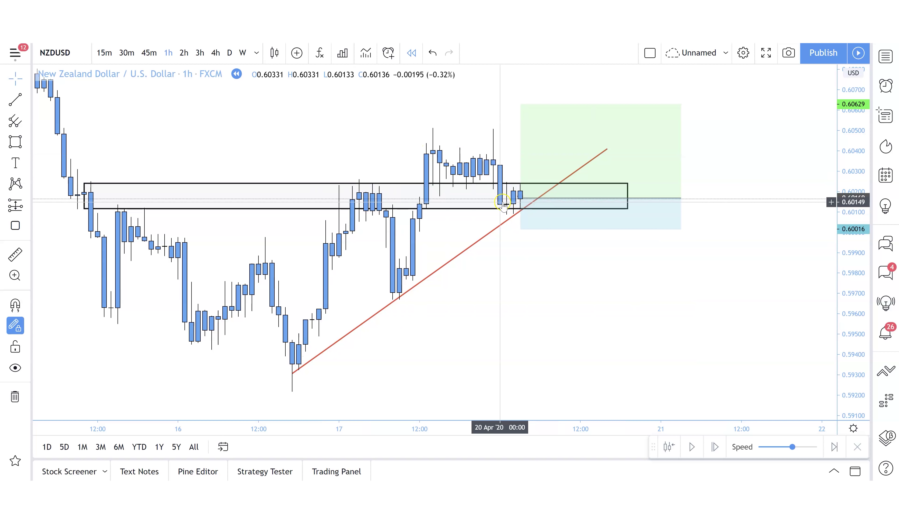
Advance the replay candle by candle to 20 April 10:00, beyond the long position's target.
{"action": "left_click", "coordinate": [713, 447]}
{"action": "left_click", "coordinate": [714, 447]}
{"action": "left_click", "coordinate": [714, 447]}
{"action": "left_click", "coordinate": [713, 447]}
{"action": "left_click", "coordinate": [713, 446]}
{"action": "left_click", "coordinate": [714, 447]}
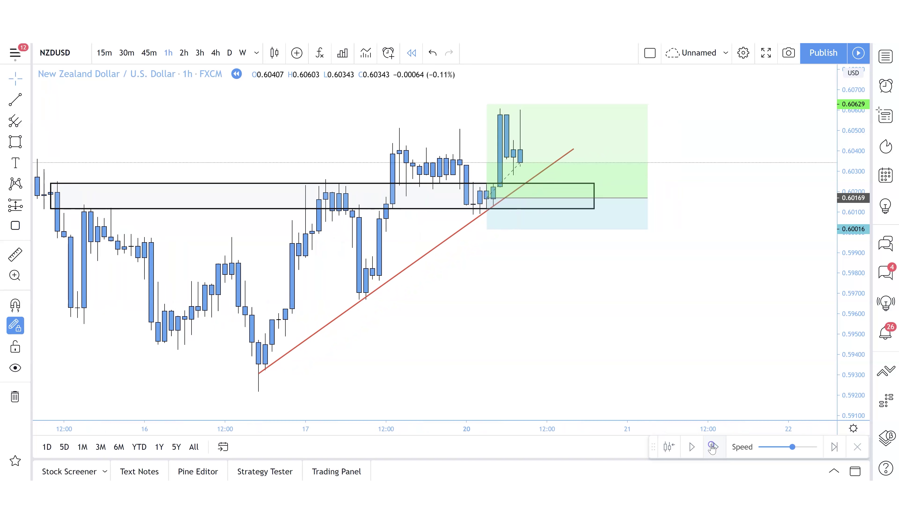
{"action": "left_click", "coordinate": [713, 446]}
{"action": "left_click", "coordinate": [713, 447]}
{"action": "left_click_drag", "start_coordinate": [594, 335], "coordinate": [654, 364]}
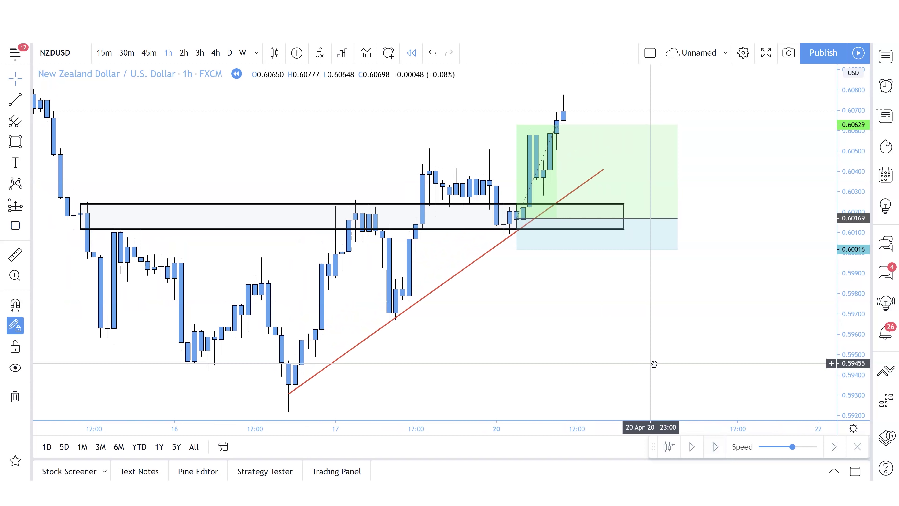
{"action": "right_click", "coordinate": [634, 201]}
{"action": "left_click", "coordinate": [710, 291]}
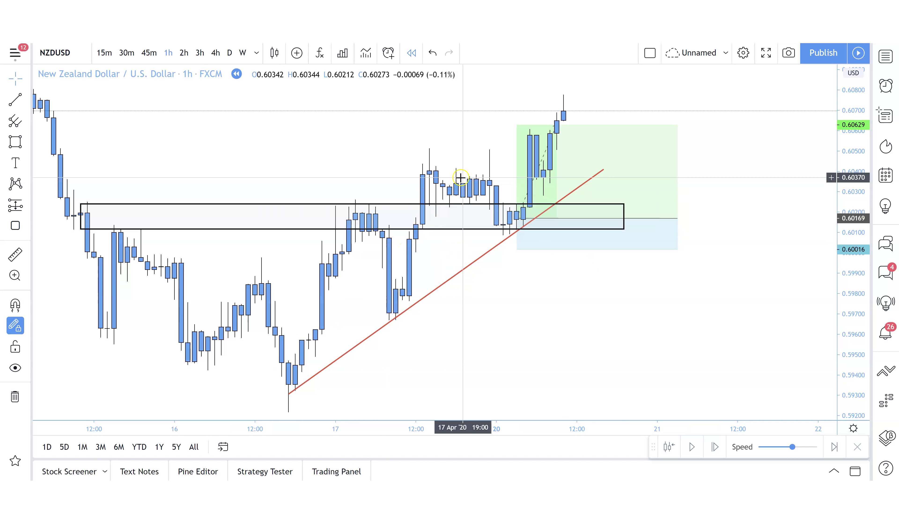
{"action": "left_click", "coordinate": [513, 221]}
{"action": "left_click", "coordinate": [515, 221]}
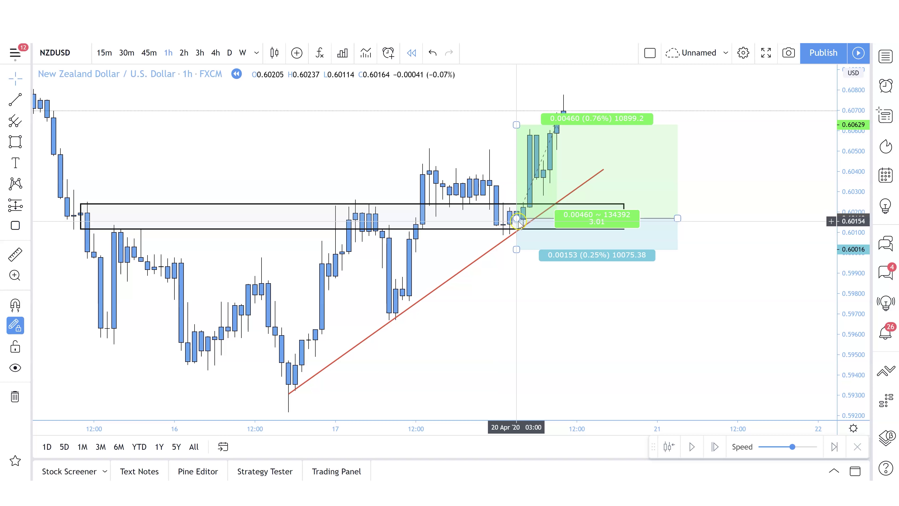
{"action": "left_click", "coordinate": [534, 305]}
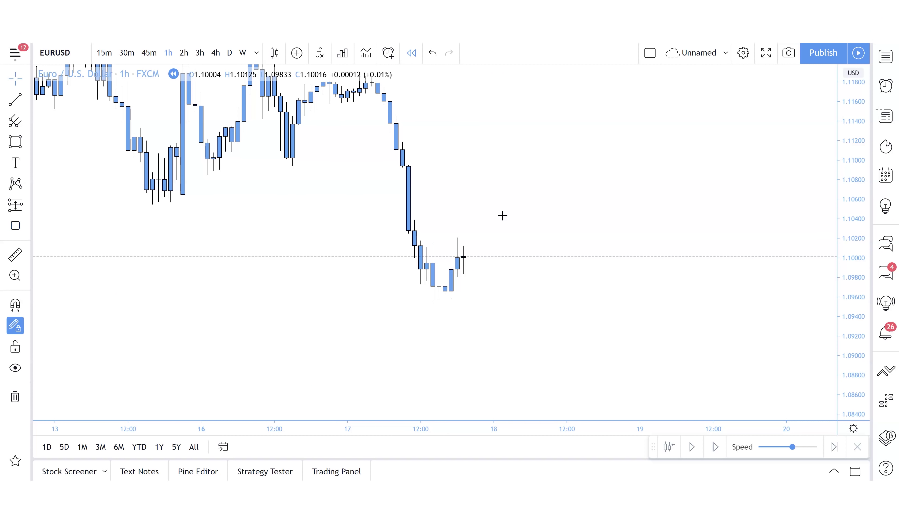
Draw a falling trend line from about 1.1176 to 1.1030 beside the EURUSD sell-off, and delete it.
{"action": "left_click_drag", "start_coordinate": [502, 215], "coordinate": [500, 229]}
{"action": "left_click", "coordinate": [15, 99]}
{"action": "left_click", "coordinate": [394, 137]}
{"action": "left_click", "coordinate": [414, 98]}
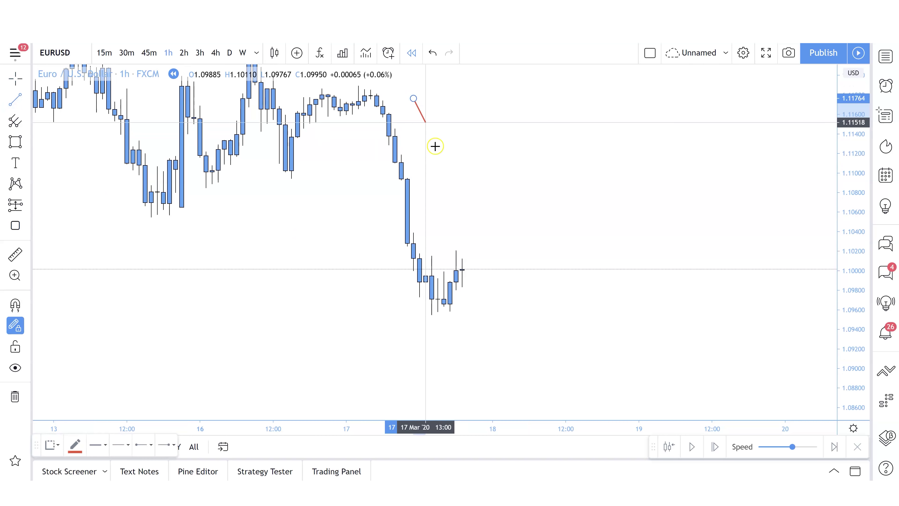
{"action": "left_click", "coordinate": [480, 242]}
{"action": "left_click", "coordinate": [312, 177]}
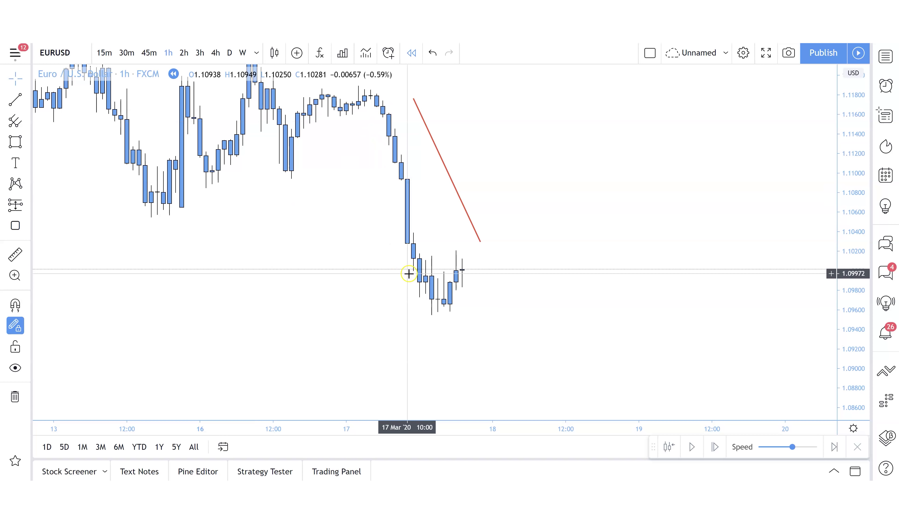
{"action": "left_click", "coordinate": [463, 209]}
{"action": "key", "text": "Delete"}
Draw a thin zone rectangle from about 1.1019 to 1.1014, spanning 17 March 13:00 to 19 March 03:00.
{"action": "left_click", "coordinate": [15, 142]}
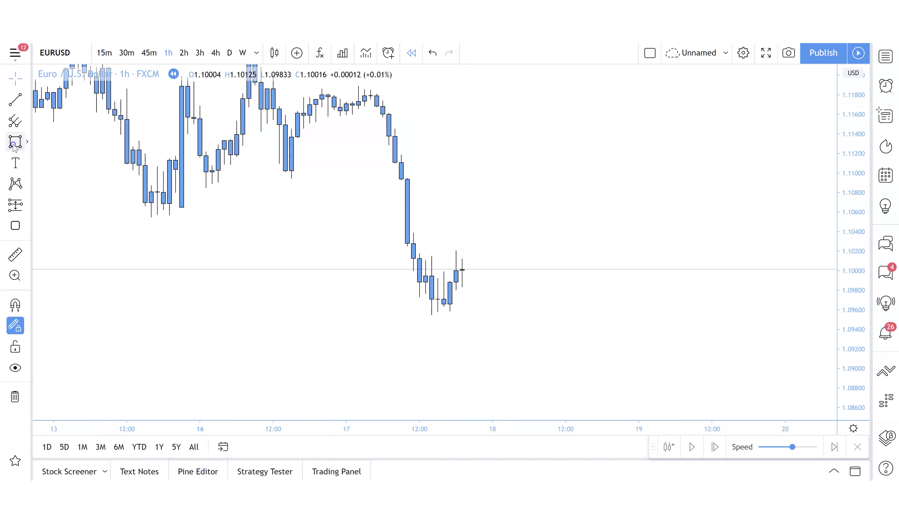
{"action": "left_click", "coordinate": [425, 252]}
{"action": "left_click", "coordinate": [657, 256]}
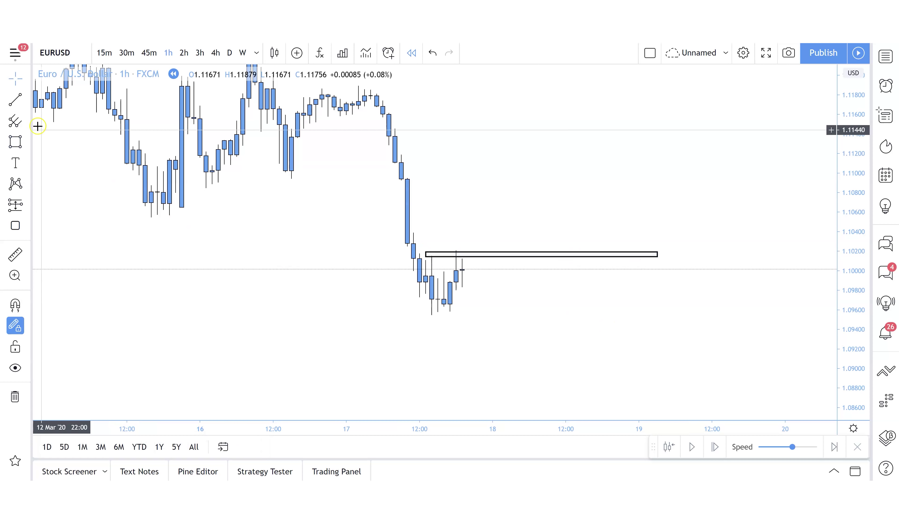
Draw an arrow down from about 1.1184 at 17 March 04:00 to 1.0961 at 15:00, and another up to about 1.1091 at 18 March 02:00.
{"action": "left_click", "coordinate": [28, 103]}
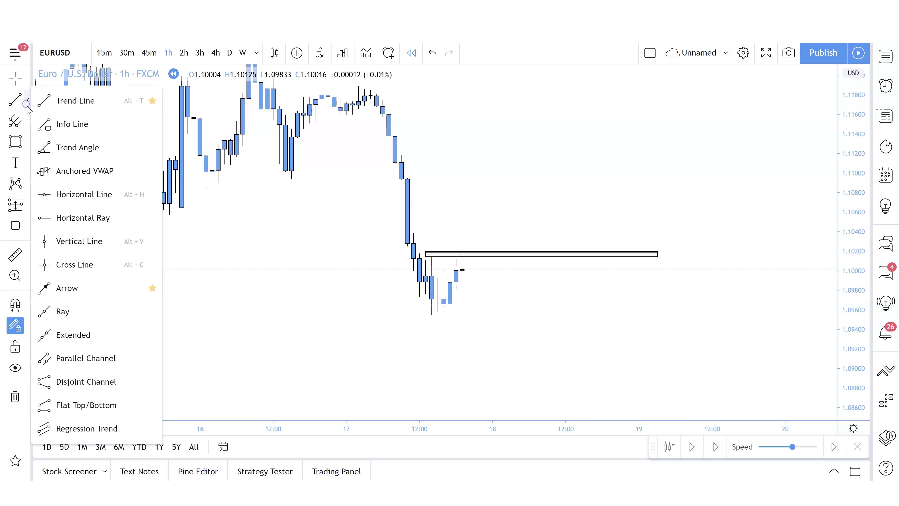
{"action": "left_click", "coordinate": [85, 287]}
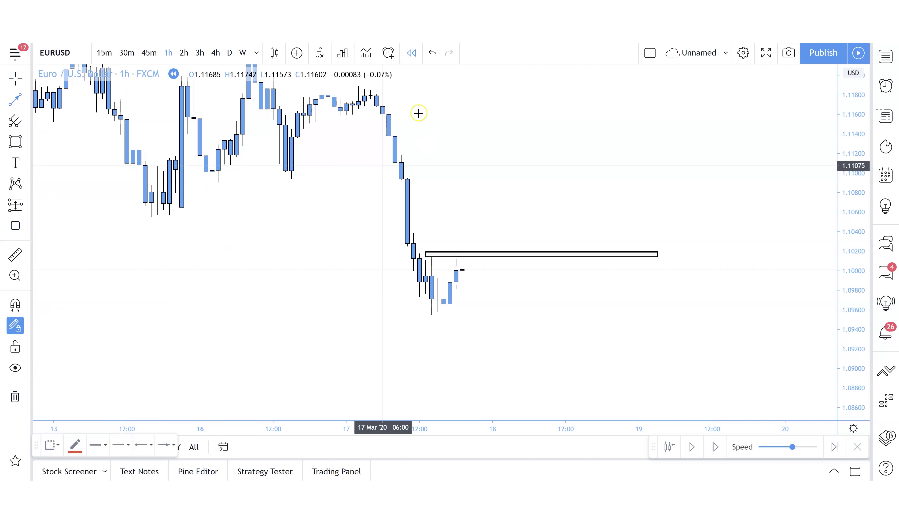
{"action": "left_click", "coordinate": [371, 90]}
{"action": "left_click", "coordinate": [437, 309]}
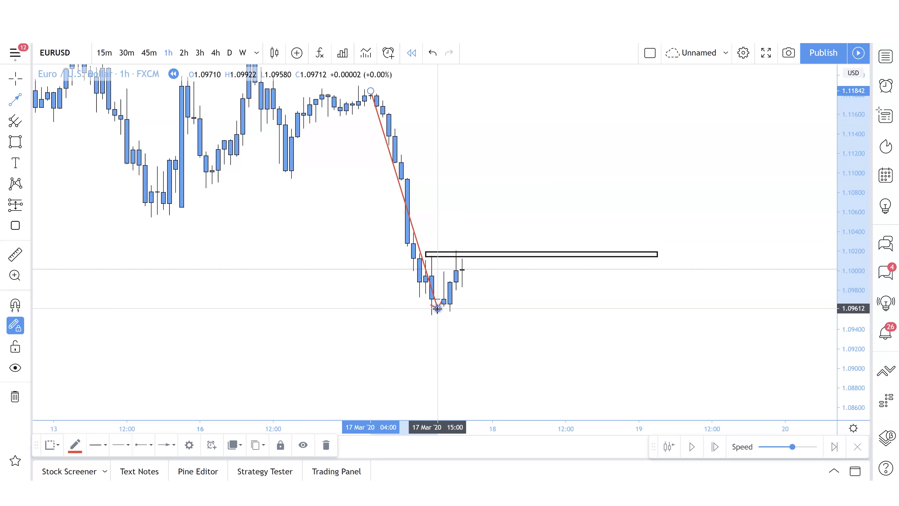
{"action": "left_click", "coordinate": [437, 308]}
{"action": "left_click", "coordinate": [505, 182]}
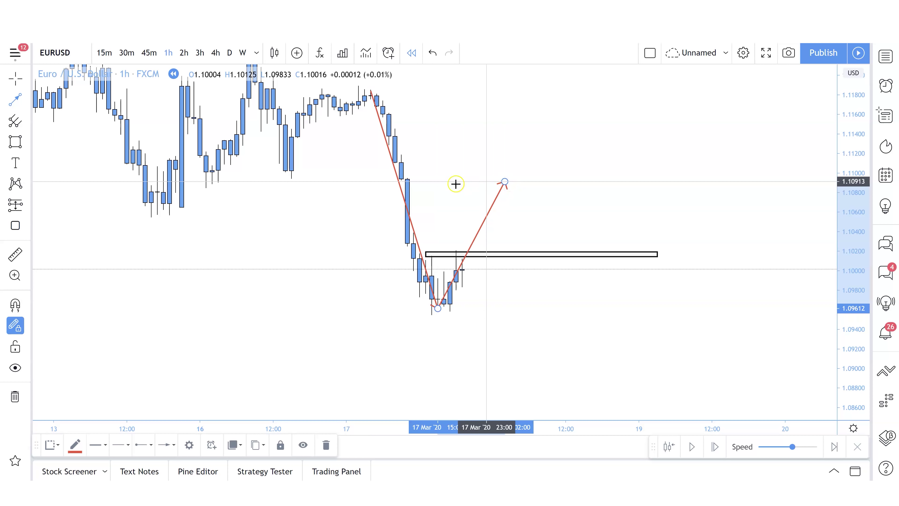
Draw a horizontal arrow at about 1.1093 from 17 March 14:00 to 19 March 04:00, and a falling arrow from it to about 1.0937.
{"action": "left_click", "coordinate": [432, 179]}
{"action": "left_click", "coordinate": [663, 180]}
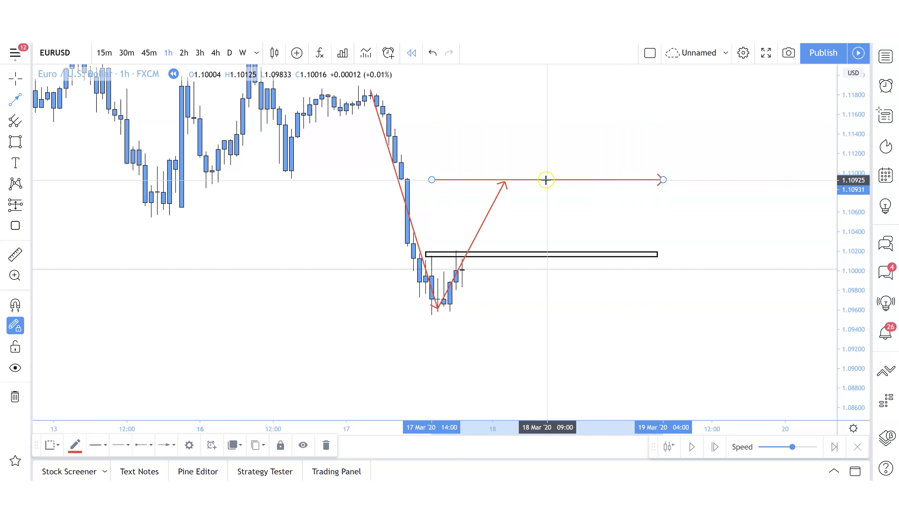
{"action": "left_click", "coordinate": [505, 179]}
{"action": "left_click", "coordinate": [610, 332]}
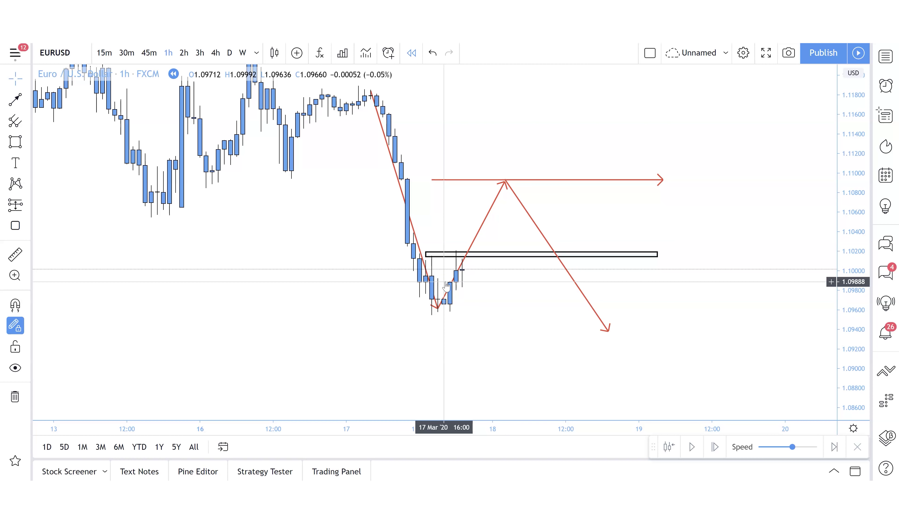
Remove all the arrows and the zone rectangle from the EURUSD chart.
{"action": "left_click", "coordinate": [452, 260]}
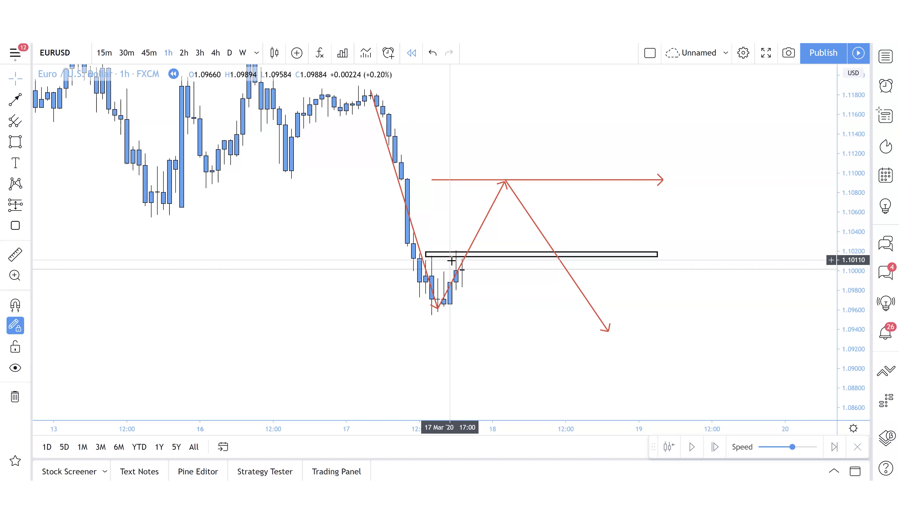
{"action": "left_click", "coordinate": [505, 175]}
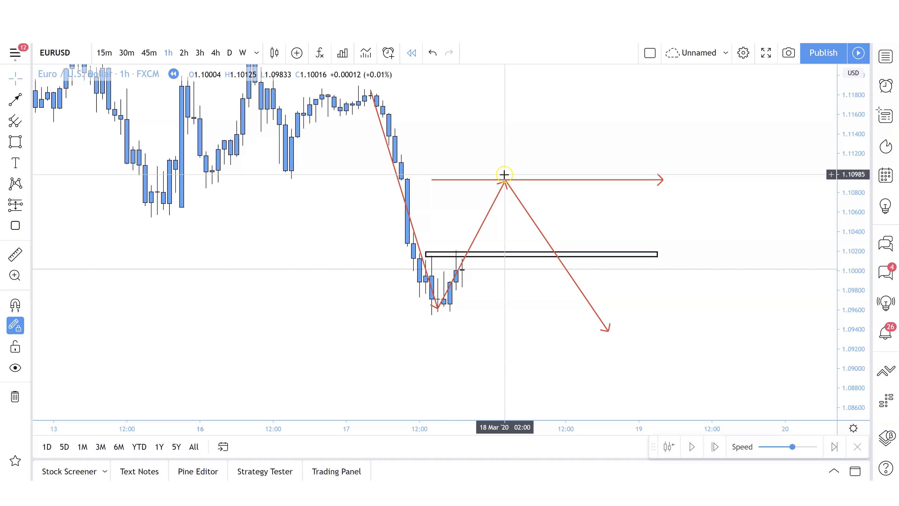
{"action": "right_click", "coordinate": [533, 303]}
{"action": "mouse_move", "coordinate": [570, 400]}
{"action": "left_click", "coordinate": [588, 425]}
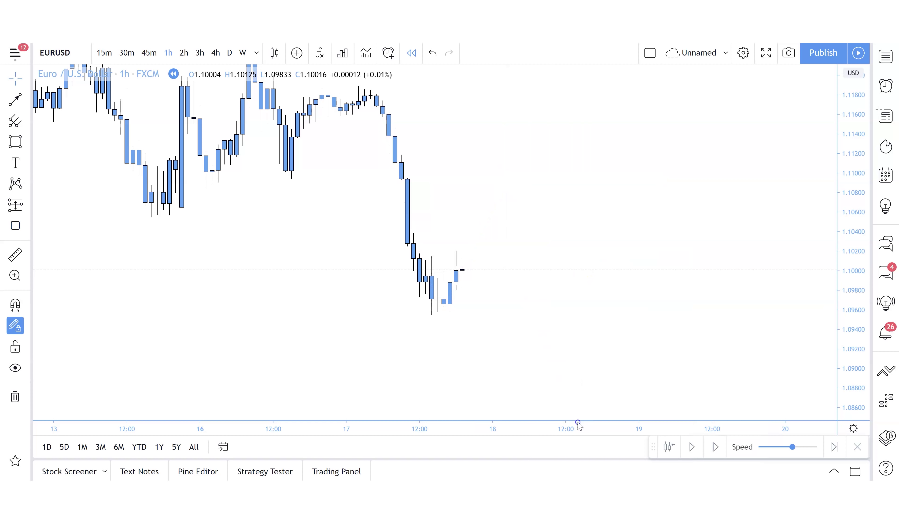
Draw a zone rectangle from about 1.1013 to 1.1004, spanning 17 March 13:00 to about 19 March 02:00.
{"action": "left_click", "coordinate": [10, 146]}
{"action": "left_click", "coordinate": [425, 257]}
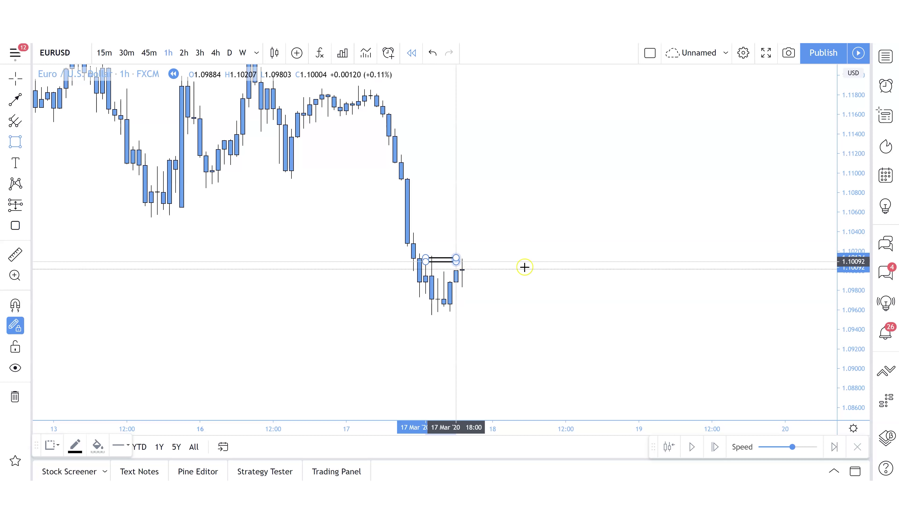
{"action": "left_click", "coordinate": [633, 267]}
{"action": "left_click", "coordinate": [653, 289]}
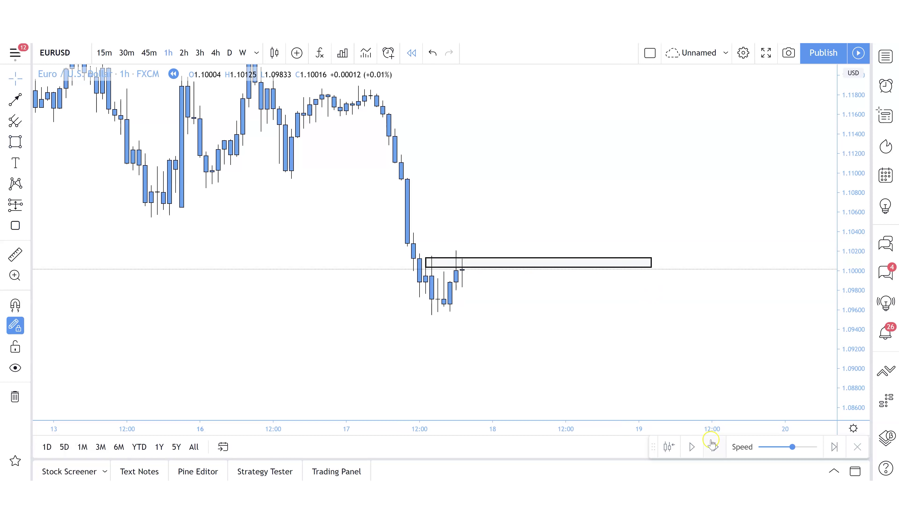
Advance the replay candle by candle to 18 March 00:00, where a candle closes below the zone.
{"action": "left_click", "coordinate": [714, 446]}
{"action": "left_click", "coordinate": [713, 446]}
{"action": "left_click", "coordinate": [713, 445]}
{"action": "left_click", "coordinate": [713, 445]}
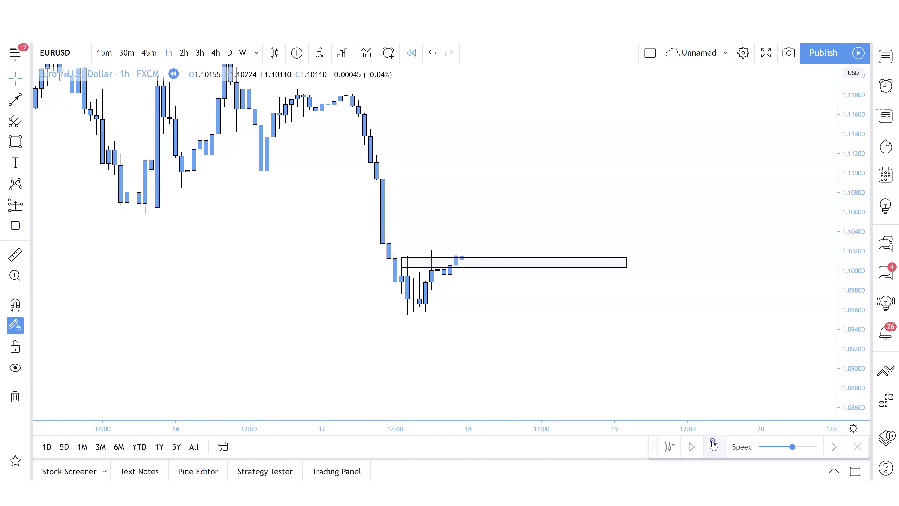
{"action": "left_click", "coordinate": [713, 446]}
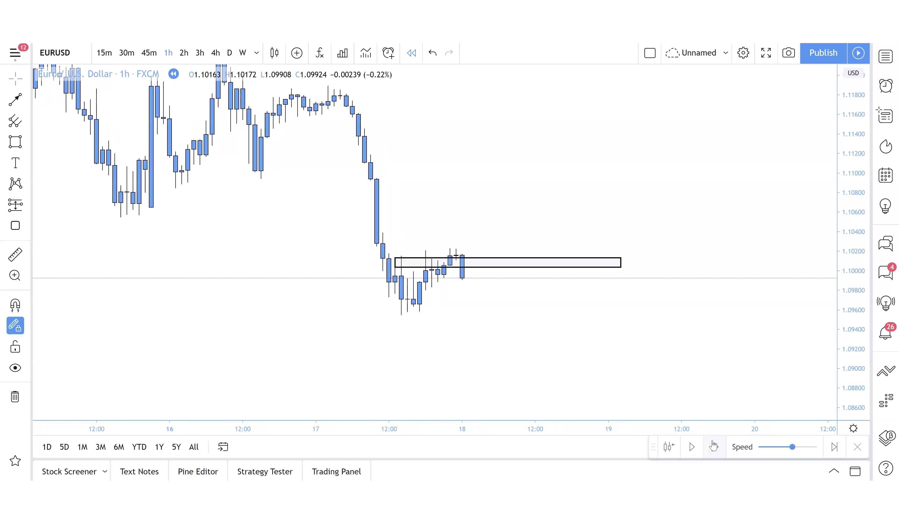
Place a short position at 18 March 00:00 with entry 1.09925 and stop 1.10286, extending its target downwards.
{"action": "left_click_drag", "start_coordinate": [717, 325], "coordinate": [735, 325]}
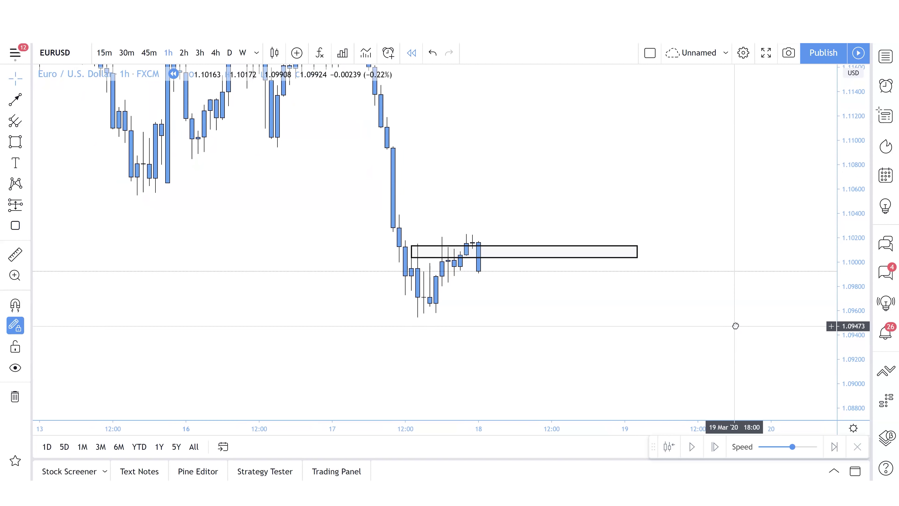
{"action": "left_click", "coordinate": [21, 210]}
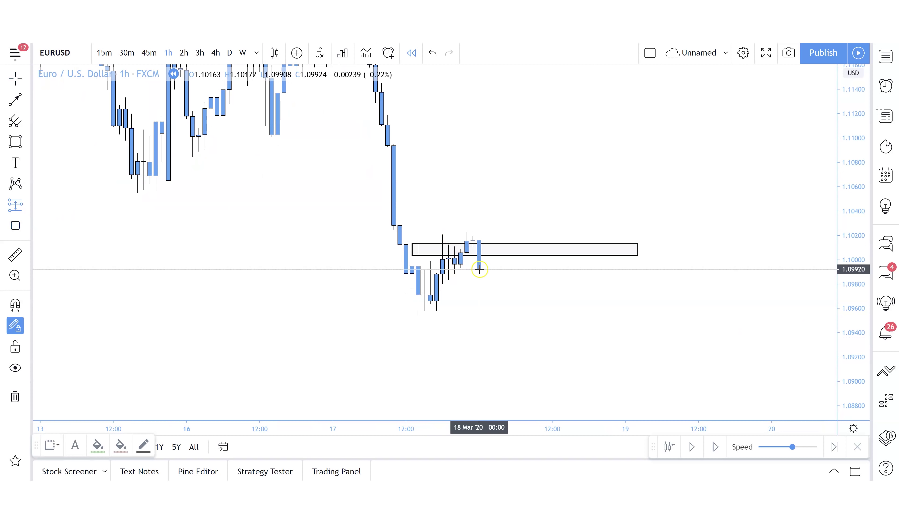
{"action": "left_click", "coordinate": [479, 269]}
{"action": "left_click_drag", "start_coordinate": [479, 201], "coordinate": [480, 225]}
{"action": "left_click_drag", "start_coordinate": [479, 338], "coordinate": [496, 398]}
Shorten the short position to end at about 19 March 05:00 and set its target to 1.08843.
{"action": "left_click", "coordinate": [813, 282]}
{"action": "left_click_drag", "start_coordinate": [812, 282], "coordinate": [645, 237]}
{"action": "left_click", "coordinate": [542, 346]}
{"action": "left_click_drag", "start_coordinate": [473, 372], "coordinate": [472, 376]}
{"action": "left_click", "coordinate": [685, 319]}
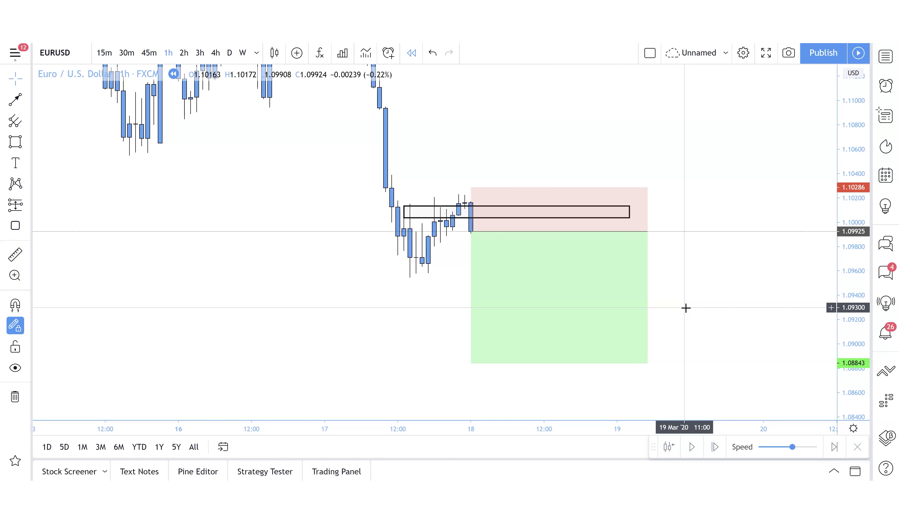
{"action": "left_click", "coordinate": [401, 204]}
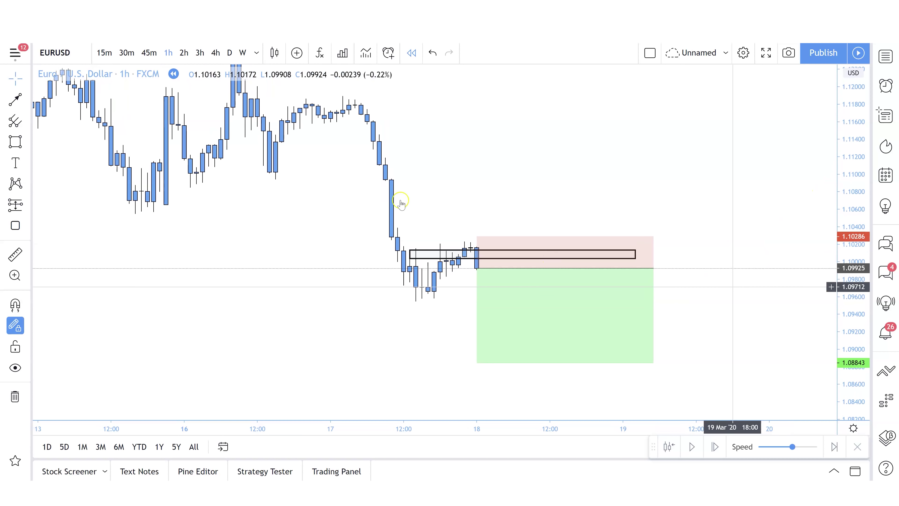
{"action": "left_click", "coordinate": [425, 279]}
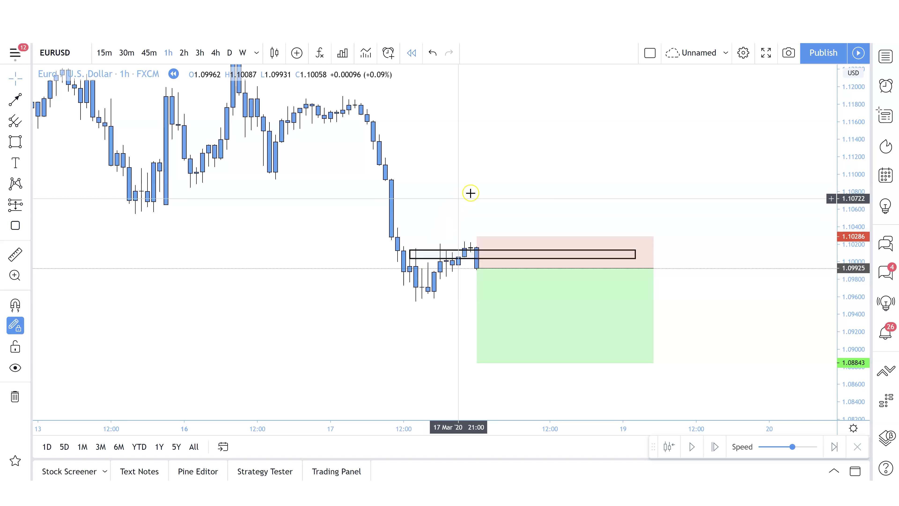
{"action": "left_click", "coordinate": [473, 186]}
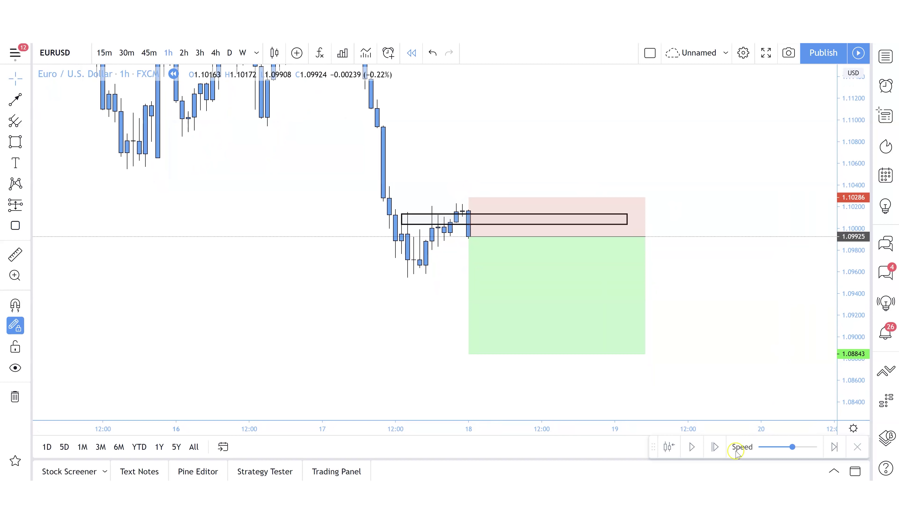
Advance the replay candle by candle to 18 March 04:00, where price reaches the short position's stop.
{"action": "left_click", "coordinate": [714, 454]}
{"action": "left_click", "coordinate": [715, 451]}
{"action": "left_click", "coordinate": [715, 452]}
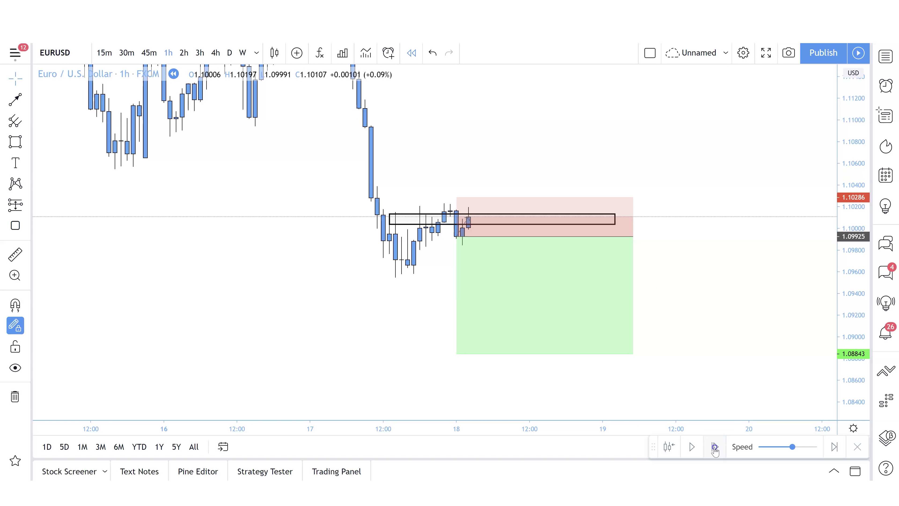
{"action": "left_click", "coordinate": [715, 451]}
{"action": "left_click", "coordinate": [715, 452]}
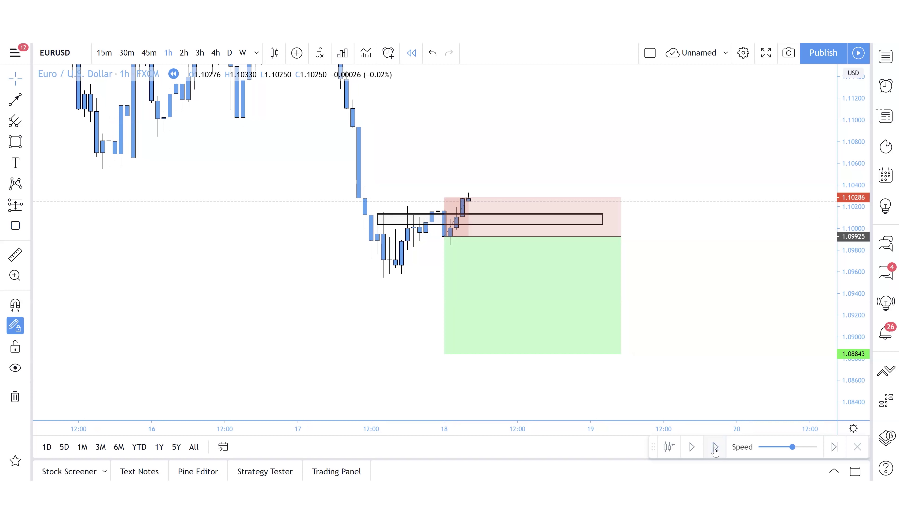
Advance the replay to the 18 March 05:00 candle.
{"action": "left_click", "coordinate": [715, 451]}
{"action": "left_click", "coordinate": [715, 451]}
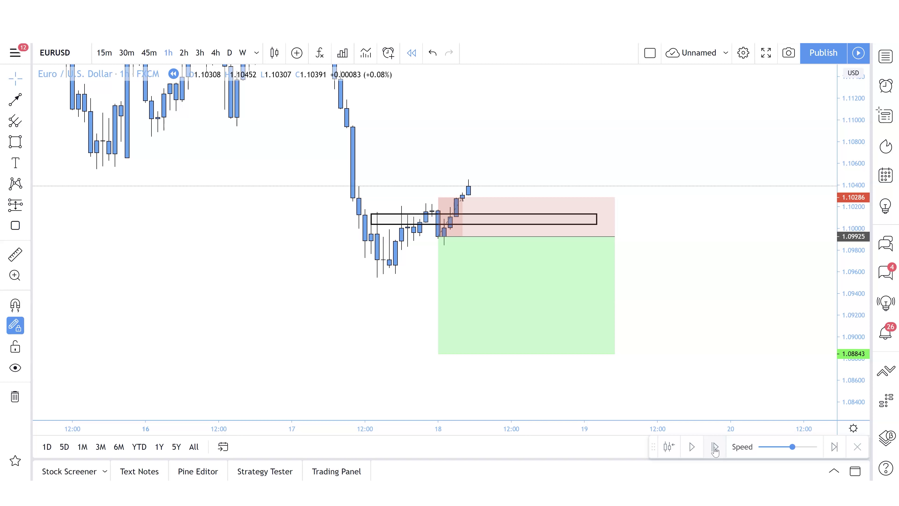
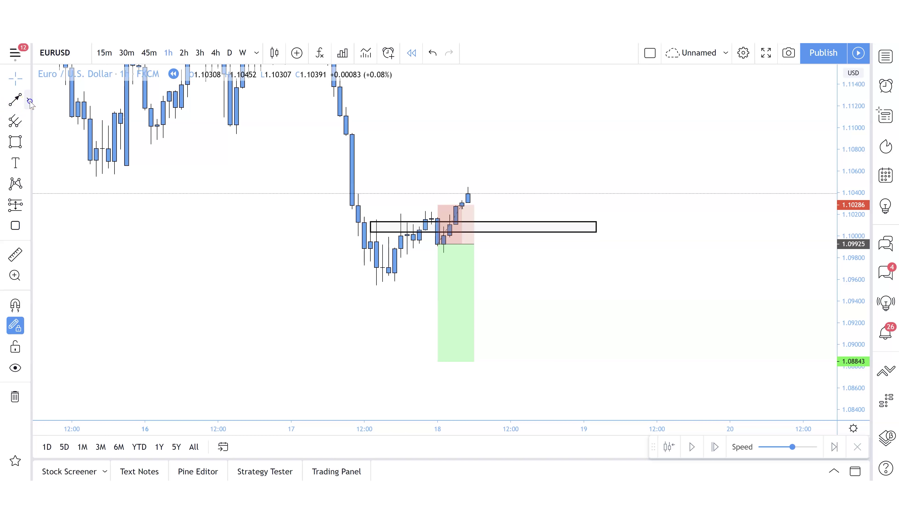
Draw a roughly horizontal trend line at about 1.1091 above price, from 17 March 20:00 to 19 March 10:00.
{"action": "left_click", "coordinate": [71, 99]}
{"action": "left_click", "coordinate": [412, 137]}
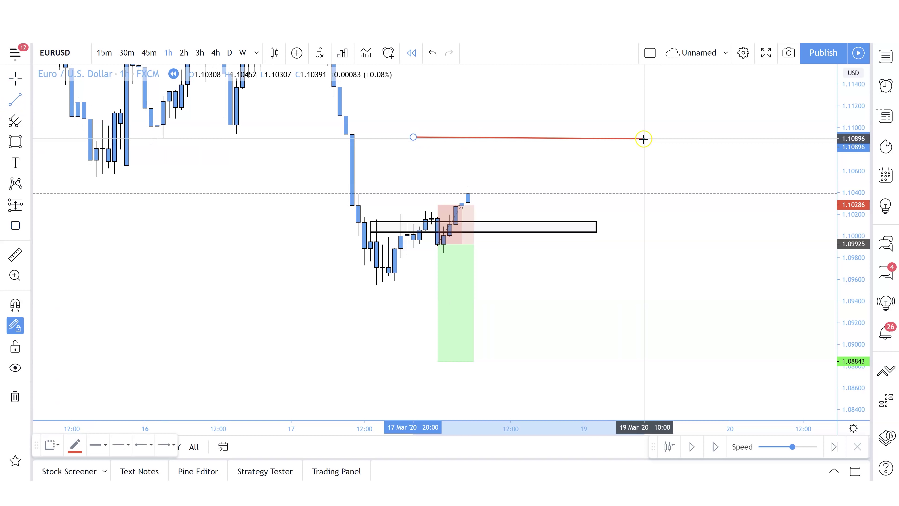
{"action": "left_click", "coordinate": [644, 137]}
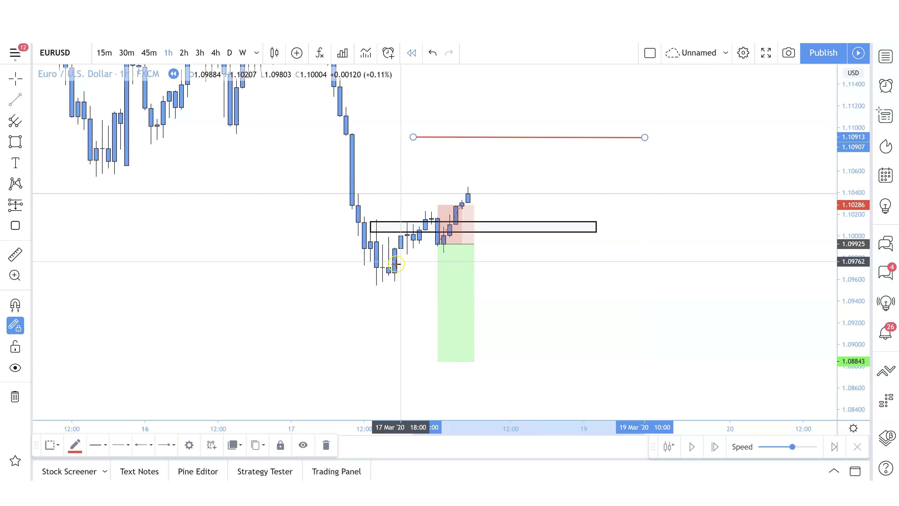
Sketch a projected path rising from about 1.0969 on 17 March 16:00 to the horizontal line around 18 March 11:00, with a falling line down to about 1.087.
{"action": "left_click", "coordinate": [388, 270]}
{"action": "left_click", "coordinate": [508, 136]}
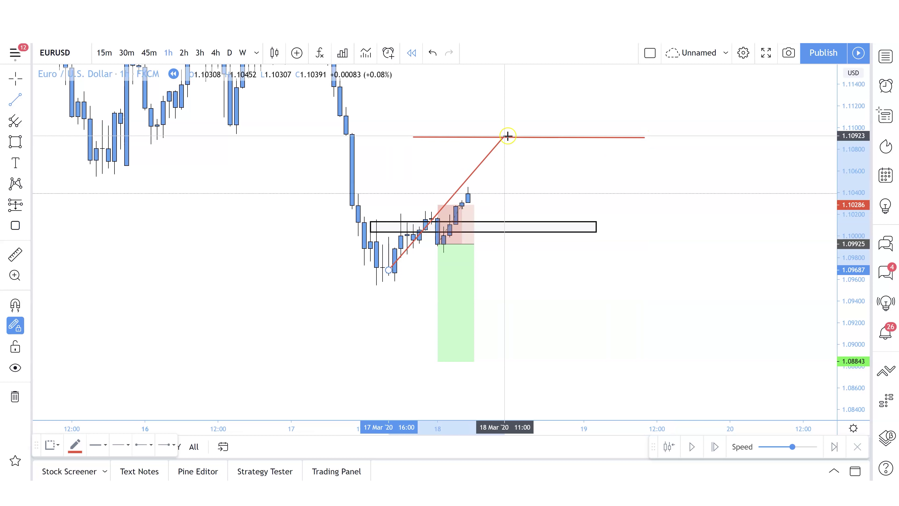
{"action": "left_click", "coordinate": [712, 376]}
{"action": "left_click", "coordinate": [745, 313]}
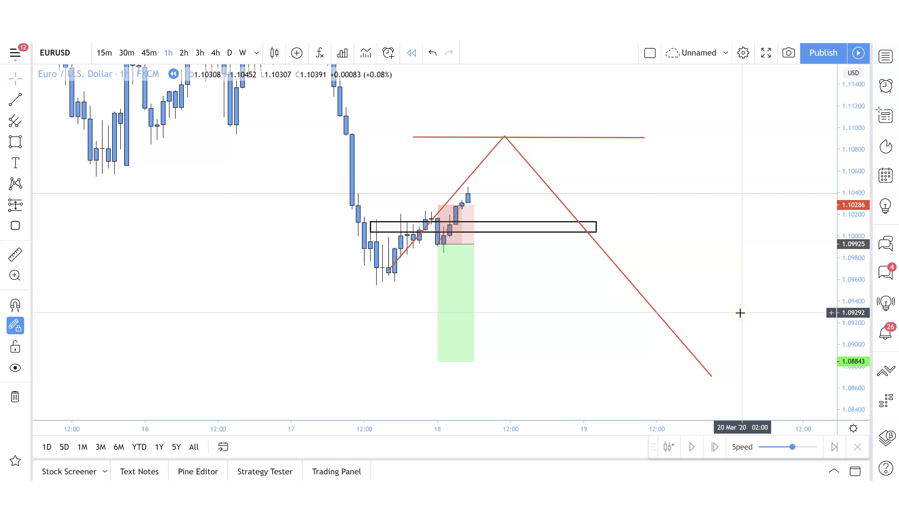
Advance the replay candle by candle to 18 March 07:00.
{"action": "left_click", "coordinate": [714, 447]}
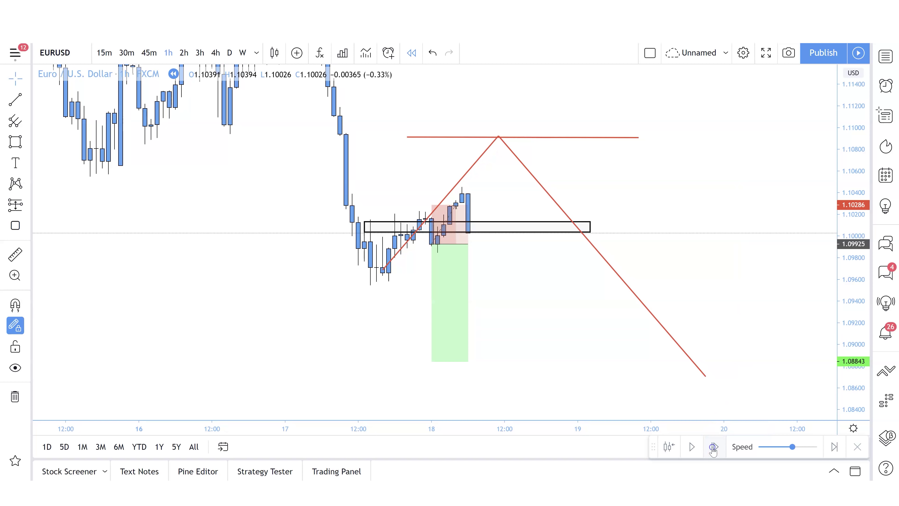
{"action": "left_click", "coordinate": [714, 447]}
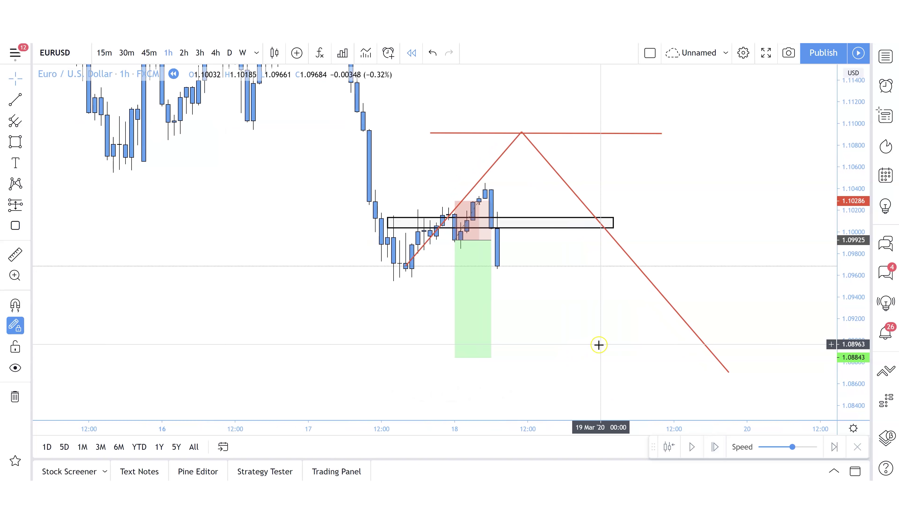
Examine the latest candles' move through the zone against the projected red path and the previous decline.
{"action": "scroll", "coordinate": [587, 345], "scroll_direction": "up", "scroll_amount": 2}
{"action": "left_click_drag", "start_coordinate": [580, 345], "coordinate": [636, 345]}
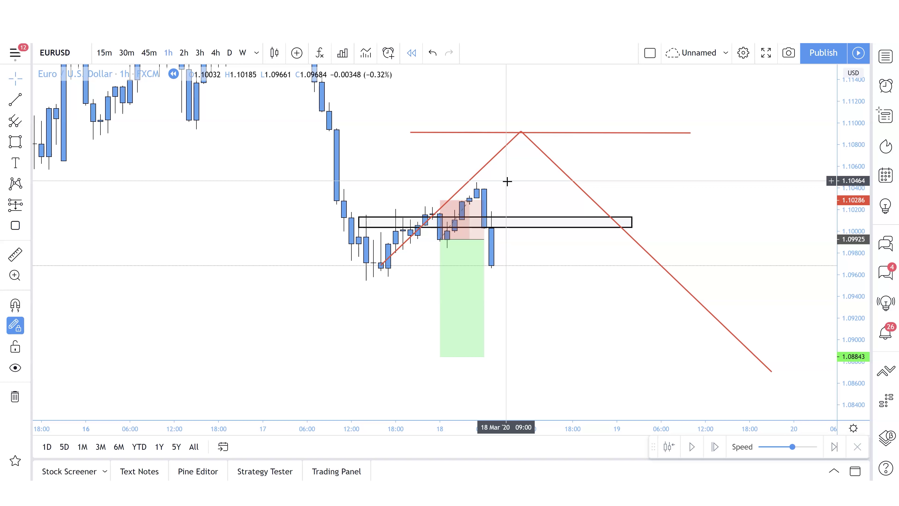
{"action": "left_click", "coordinate": [491, 223]}
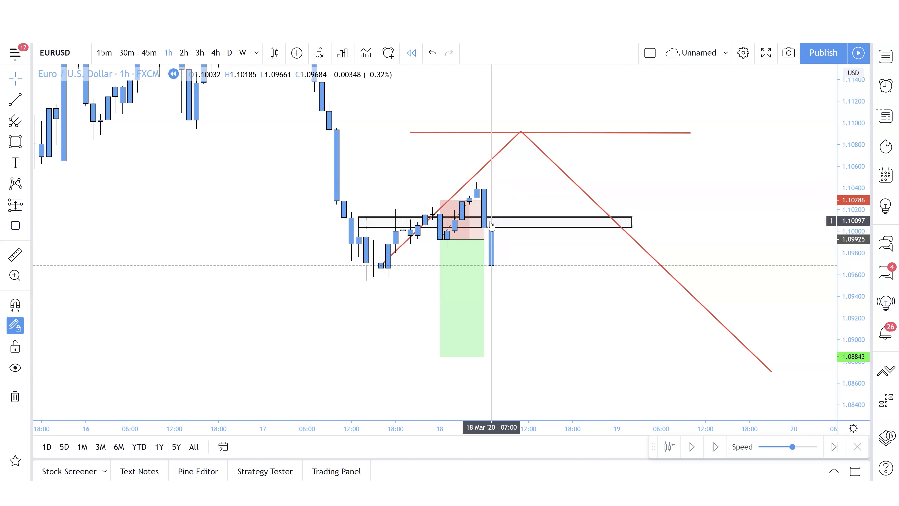
{"action": "left_click", "coordinate": [534, 138]}
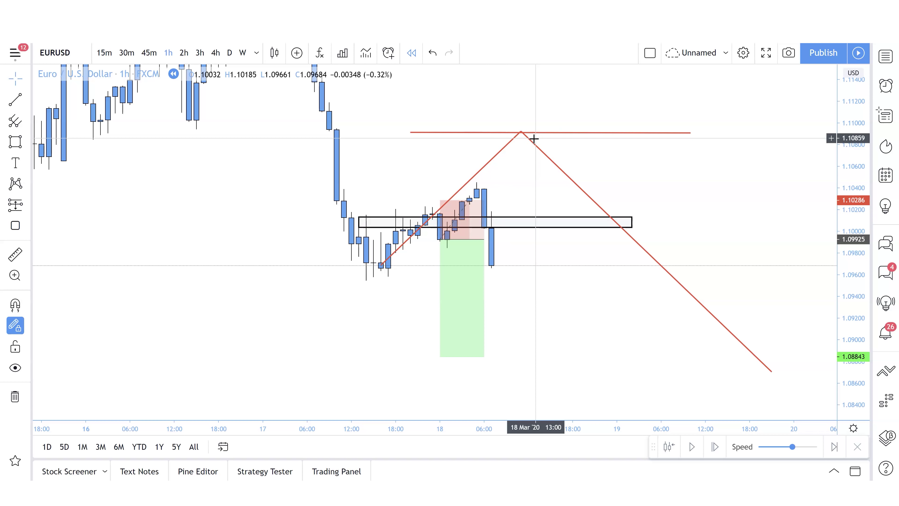
{"action": "left_click", "coordinate": [363, 120]}
{"action": "left_click_drag", "start_coordinate": [854, 290], "coordinate": [850, 241]}
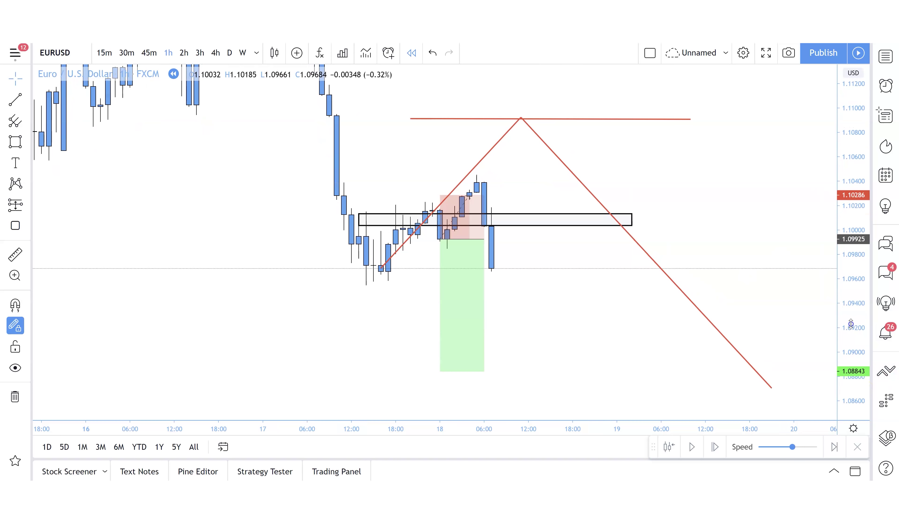
{"action": "left_click_drag", "start_coordinate": [763, 302], "coordinate": [759, 293]}
{"action": "left_click", "coordinate": [524, 188]}
{"action": "left_click", "coordinate": [501, 263]}
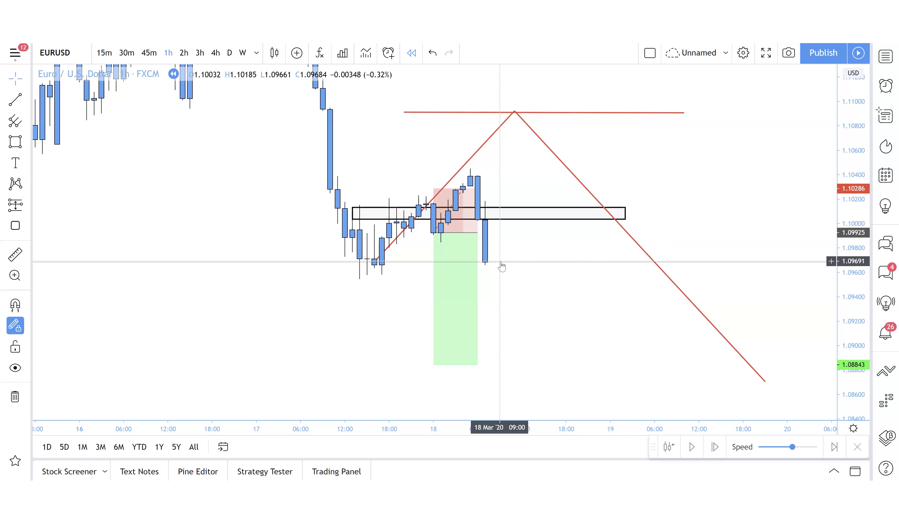
Advance the replay candle by candle to 18 March 09:00.
{"action": "left_click", "coordinate": [715, 447]}
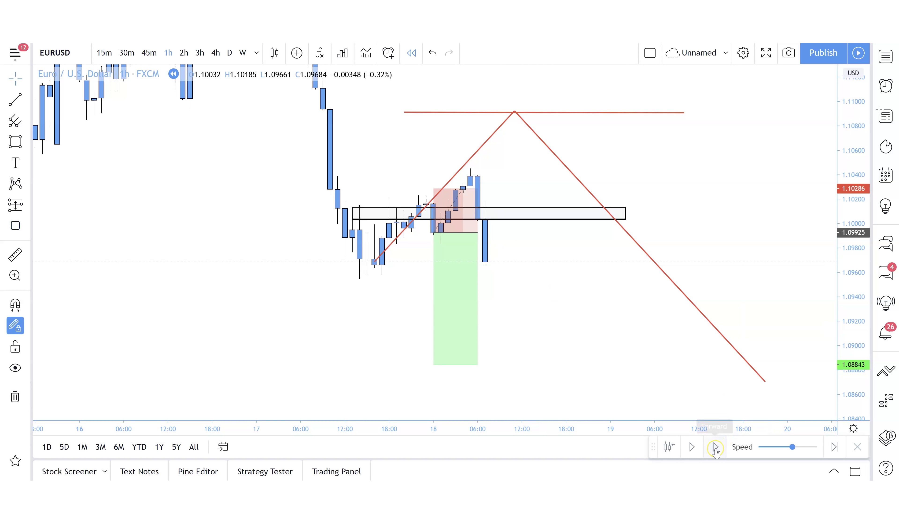
{"action": "left_click", "coordinate": [715, 447]}
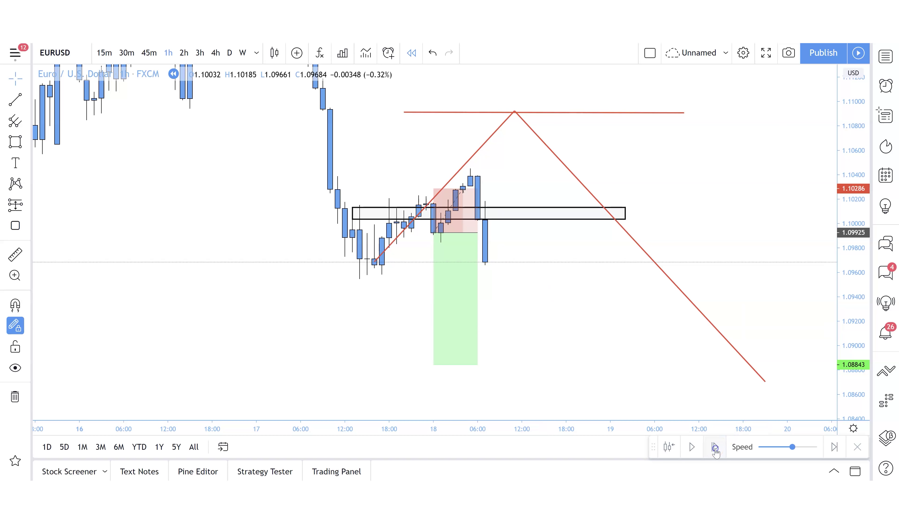
{"action": "left_click", "coordinate": [716, 447]}
{"action": "left_click", "coordinate": [716, 446]}
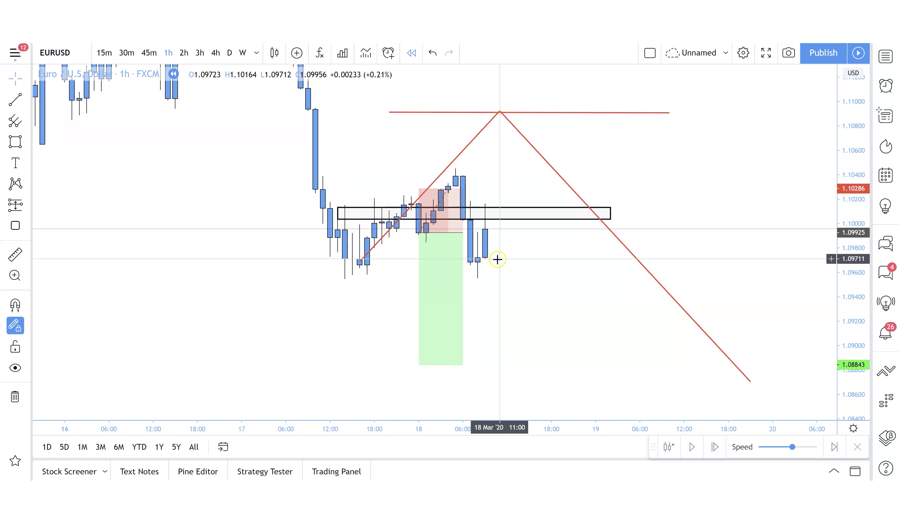
{"action": "left_click", "coordinate": [499, 203]}
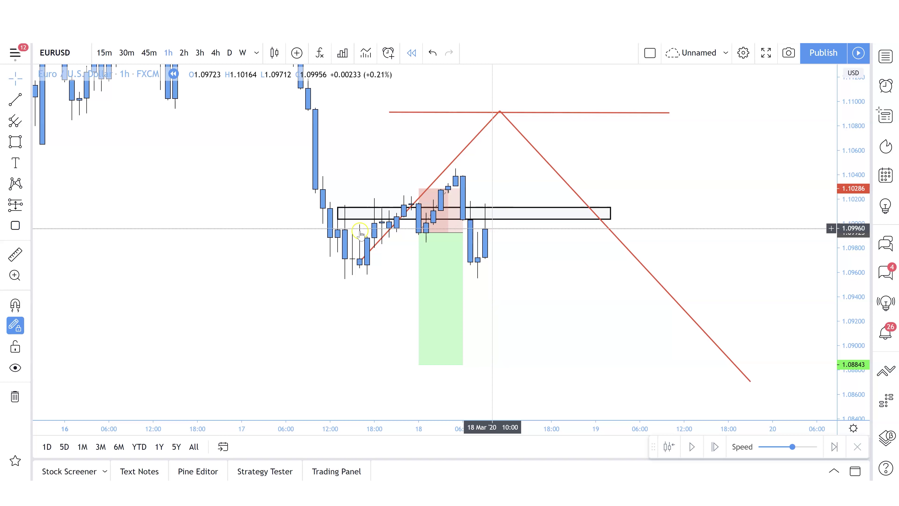
Place a second short position at 18 March 09:00 with entry 1.09960, and shorten it to end at 19 March 02:00.
{"action": "left_click", "coordinate": [443, 212]}
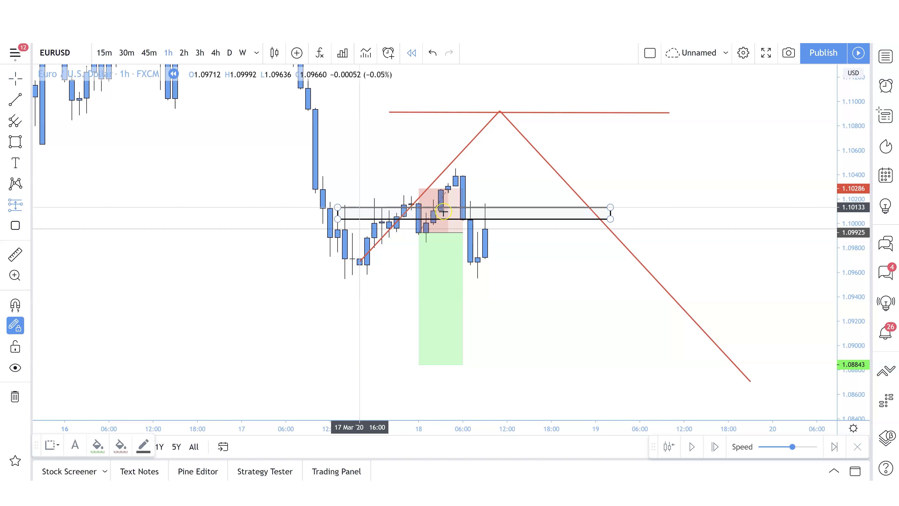
{"action": "left_click", "coordinate": [485, 229]}
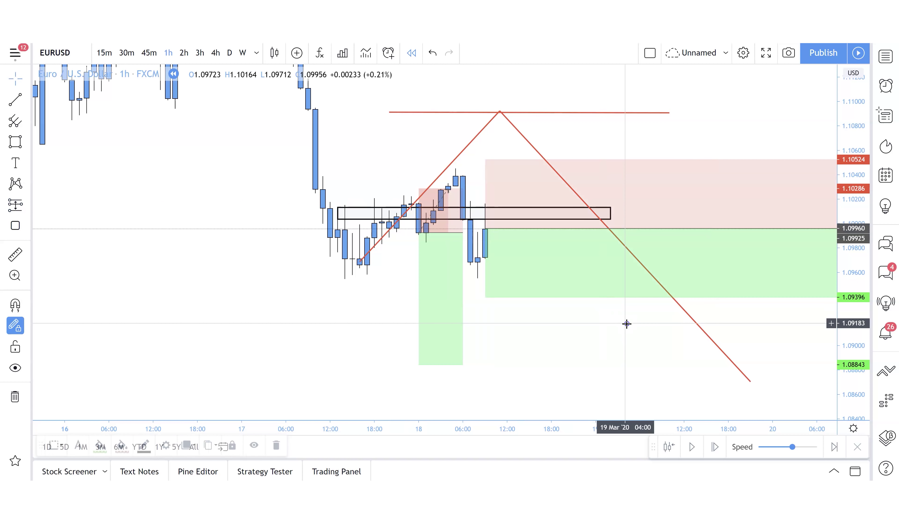
{"action": "scroll", "coordinate": [652, 290], "scroll_direction": "right", "scroll_amount": 5}
{"action": "left_click_drag", "start_coordinate": [708, 226], "coordinate": [466, 235]}
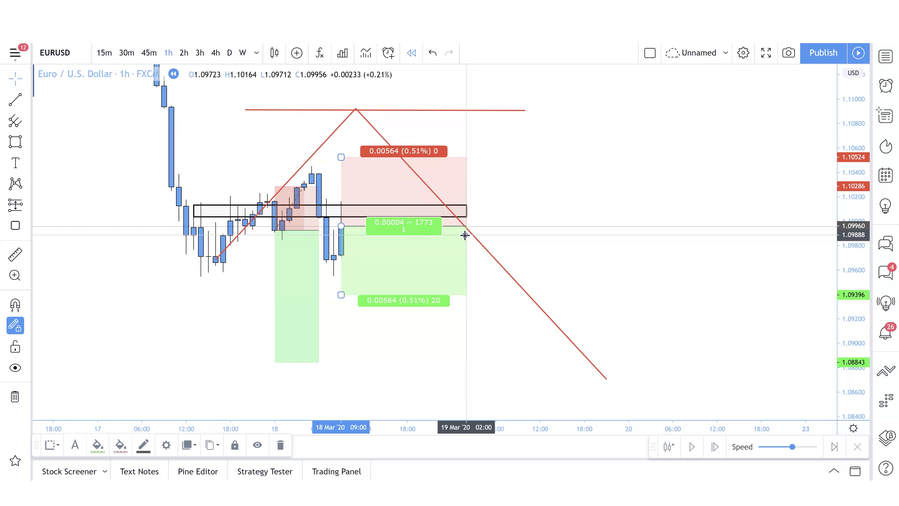
Set the second short position's stop to 1.10488 and its target to 1.08904.
{"action": "scroll", "coordinate": [473, 122], "scroll_direction": "left", "scroll_amount": 5}
{"action": "left_click_drag", "start_coordinate": [485, 162], "coordinate": [483, 161]}
{"action": "left_click_drag", "start_coordinate": [481, 297], "coordinate": [483, 354]}
{"action": "left_click_drag", "start_coordinate": [661, 346], "coordinate": [666, 346]}
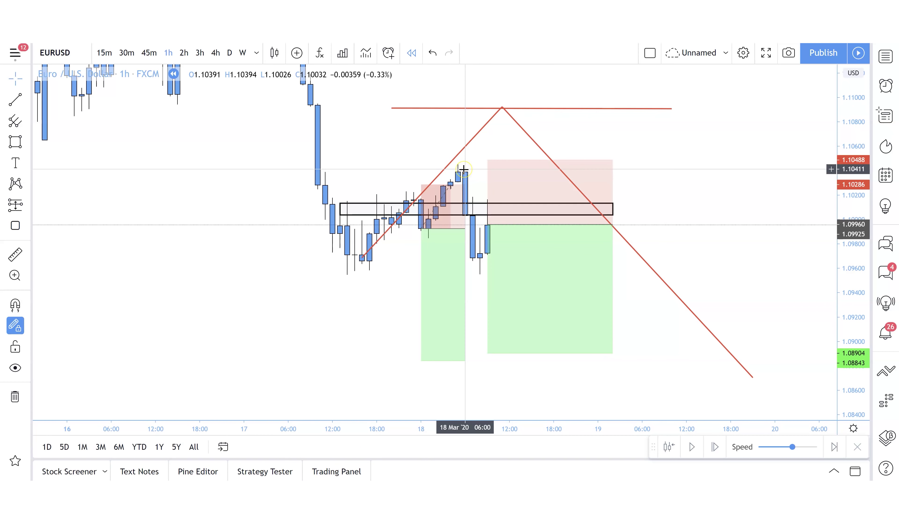
{"action": "left_click", "coordinate": [478, 257]}
{"action": "left_click", "coordinate": [485, 208]}
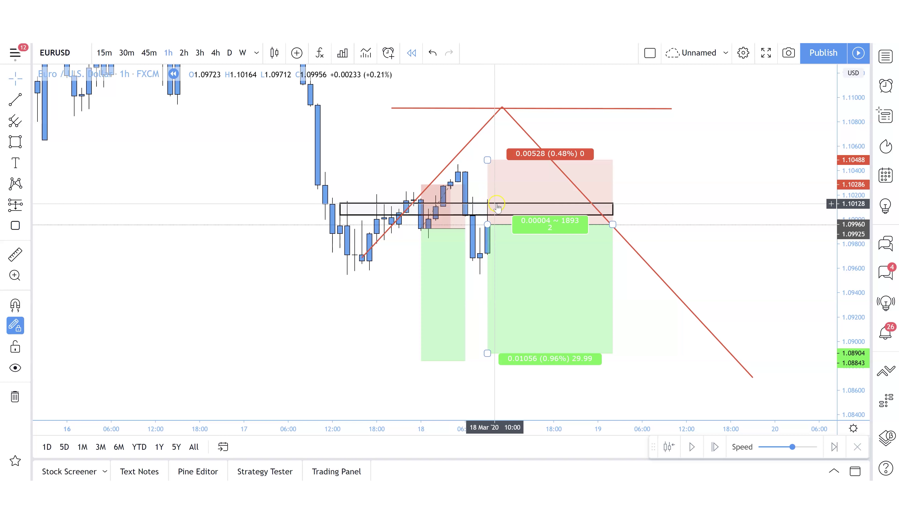
{"action": "left_click", "coordinate": [647, 325]}
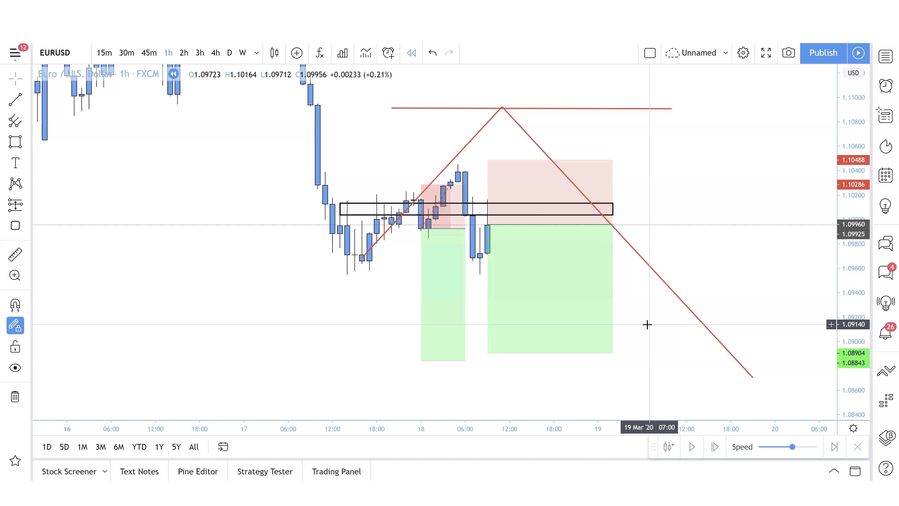
{"action": "left_click", "coordinate": [557, 199]}
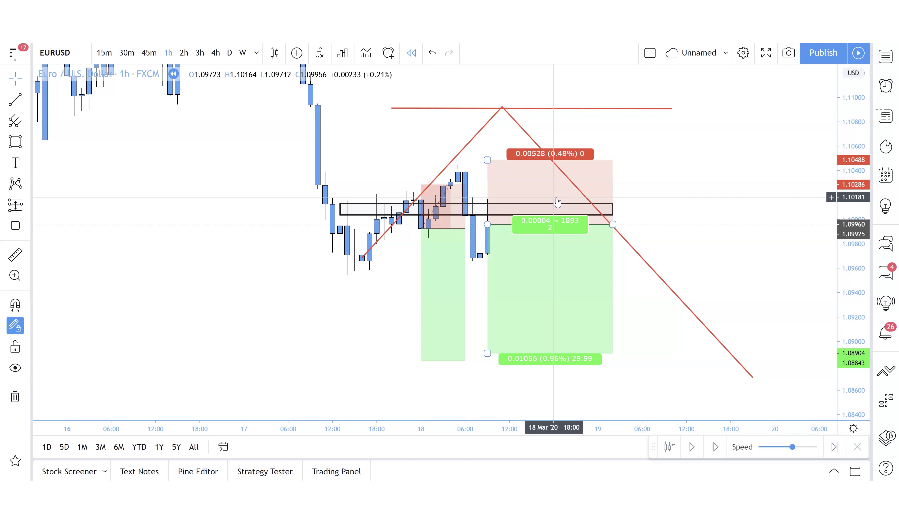
{"action": "left_click", "coordinate": [605, 260]}
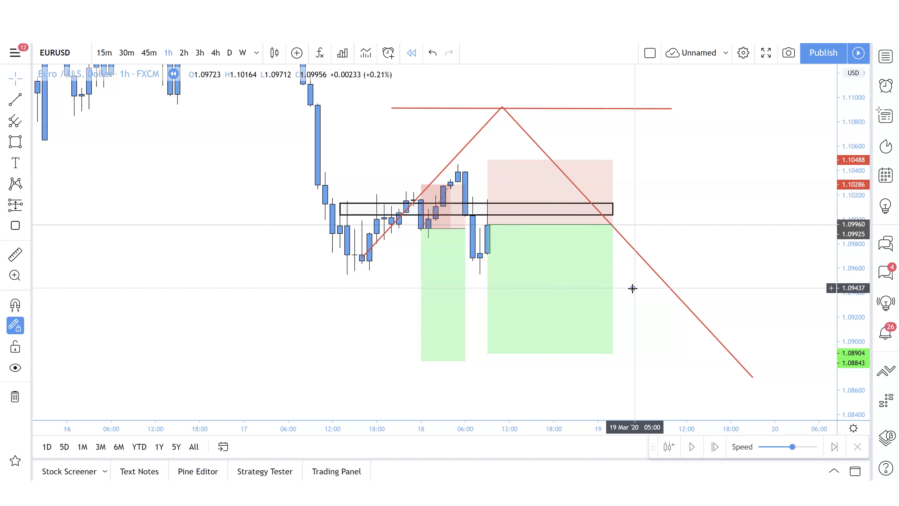
Advance the replay candle by candle to 18 March 16:00.
{"action": "left_click", "coordinate": [722, 447]}
{"action": "left_click", "coordinate": [719, 448]}
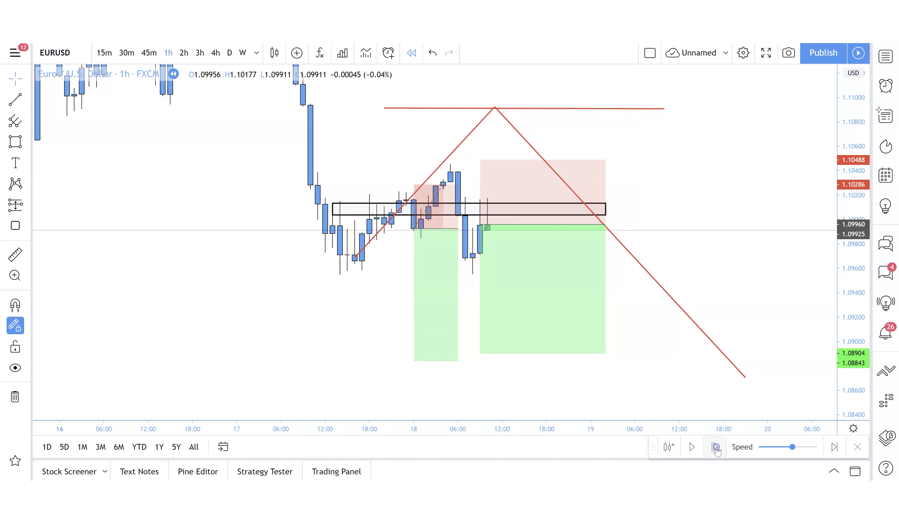
{"action": "left_click", "coordinate": [717, 448]}
{"action": "left_click", "coordinate": [717, 448]}
{"action": "left_click", "coordinate": [715, 449]}
{"action": "left_click", "coordinate": [716, 448]}
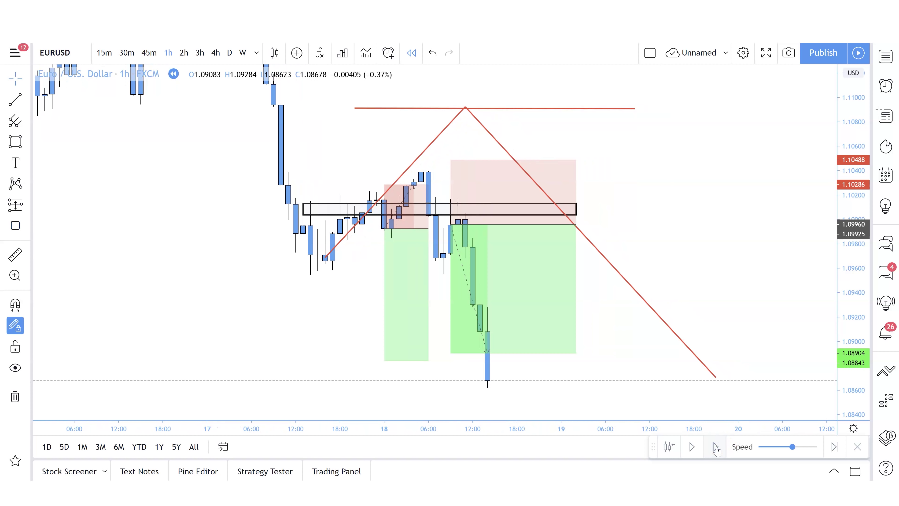
{"action": "left_click", "coordinate": [716, 448]}
{"action": "left_click", "coordinate": [716, 449]}
Extend the second short position's target down to 1.08357.
{"action": "left_click_drag", "start_coordinate": [634, 320], "coordinate": [648, 247]}
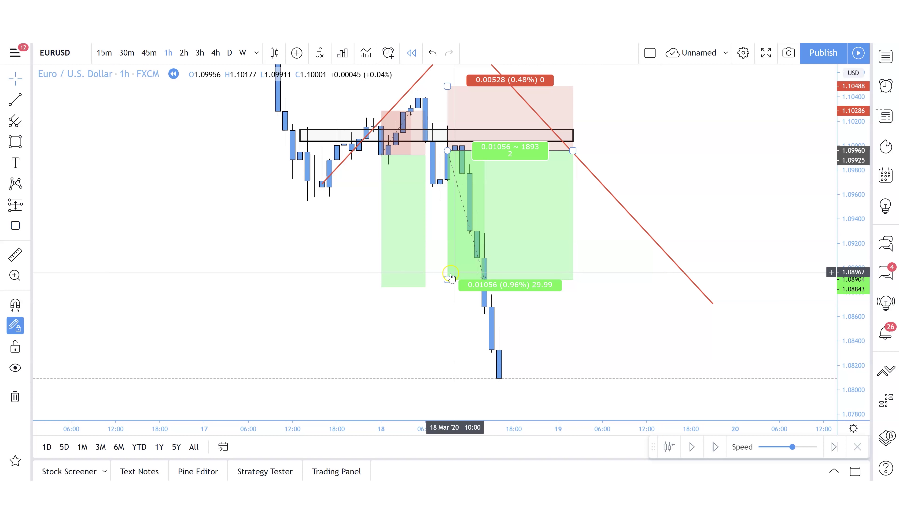
{"action": "left_click_drag", "start_coordinate": [447, 279], "coordinate": [528, 346]}
{"action": "left_click", "coordinate": [750, 199]}
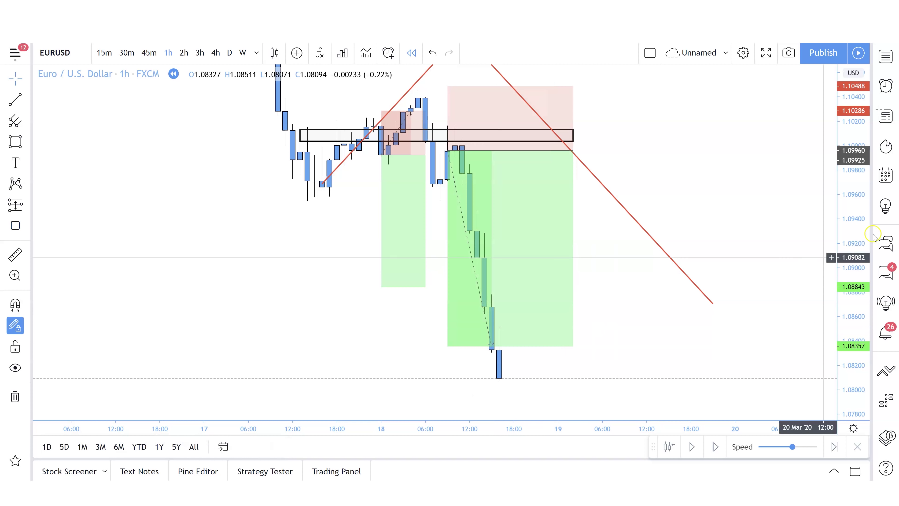
Review both short positions against the zone and the candles that led to each entry.
{"action": "left_click_drag", "start_coordinate": [750, 199], "coordinate": [756, 264]}
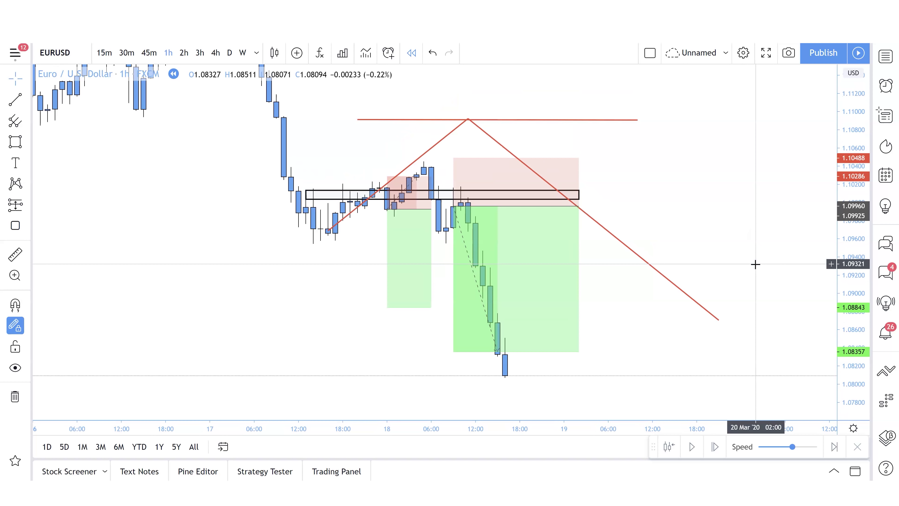
{"action": "left_click", "coordinate": [371, 194]}
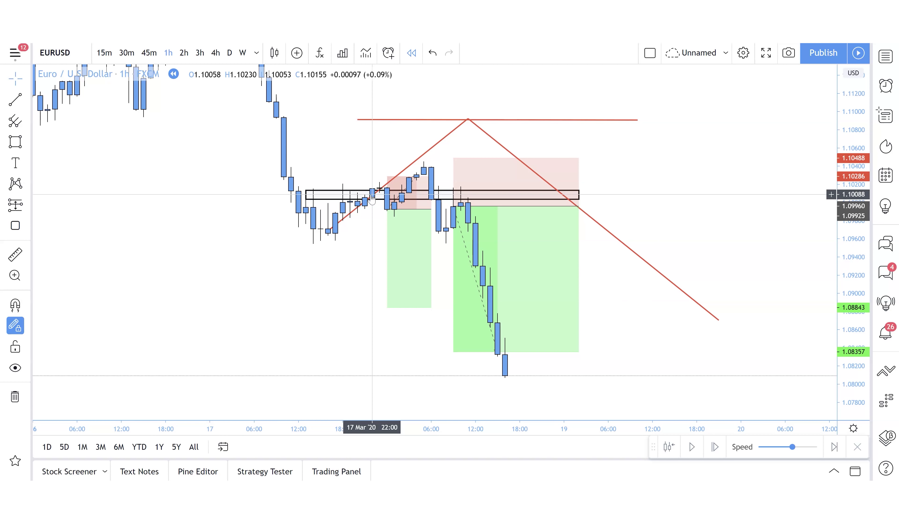
{"action": "left_click", "coordinate": [453, 195]}
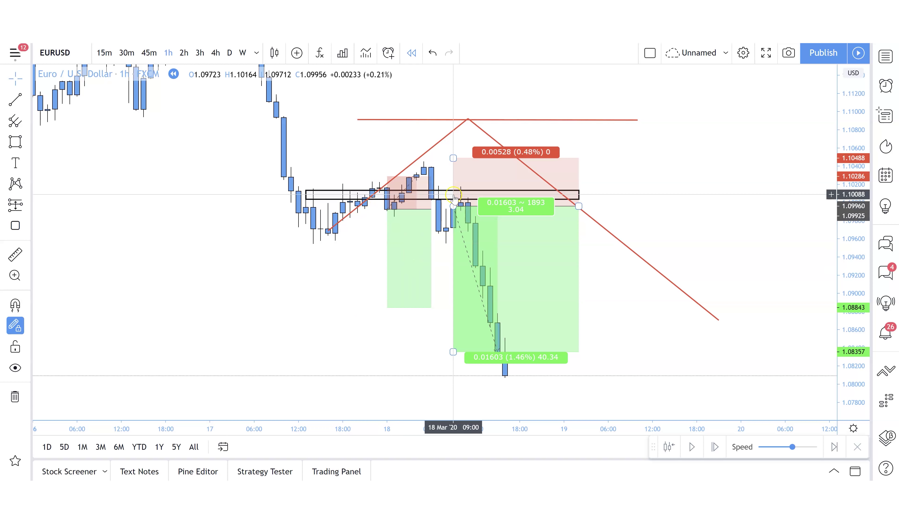
{"action": "left_click", "coordinate": [422, 156]}
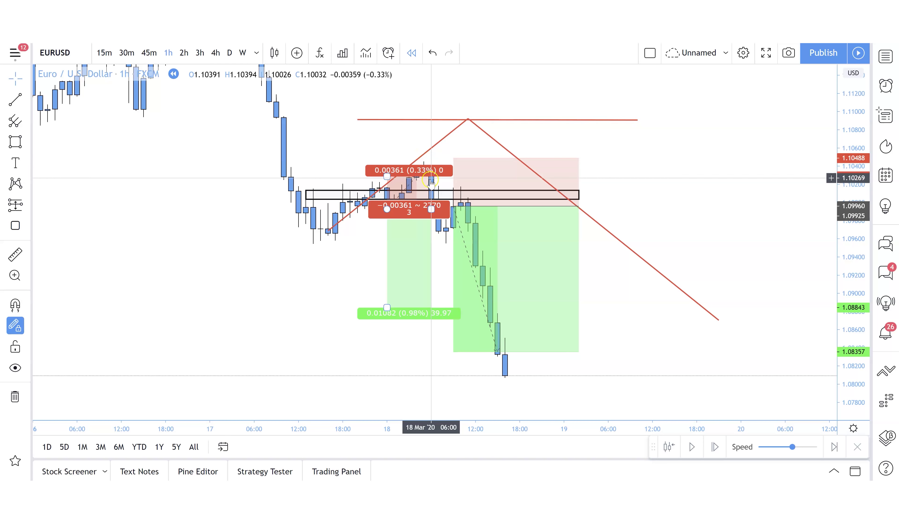
{"action": "left_click", "coordinate": [482, 118]}
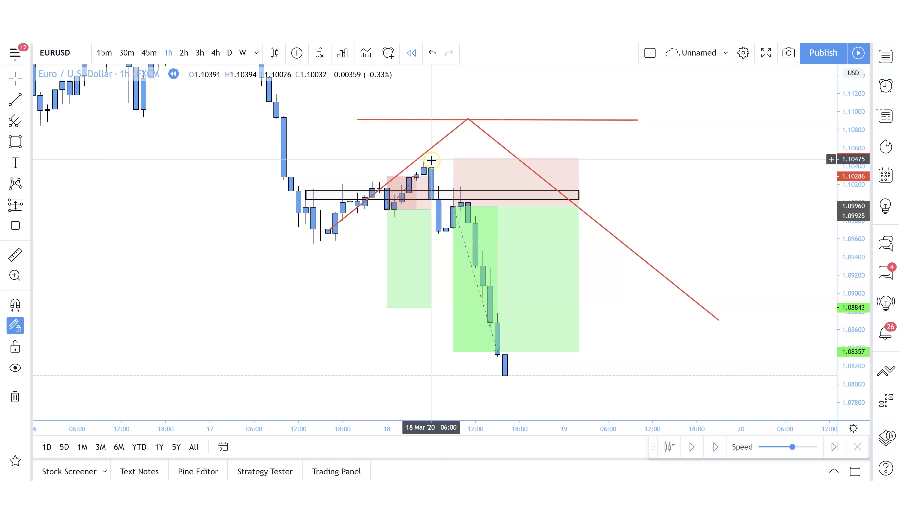
{"action": "left_click", "coordinate": [427, 230]}
{"action": "left_click", "coordinate": [451, 236]}
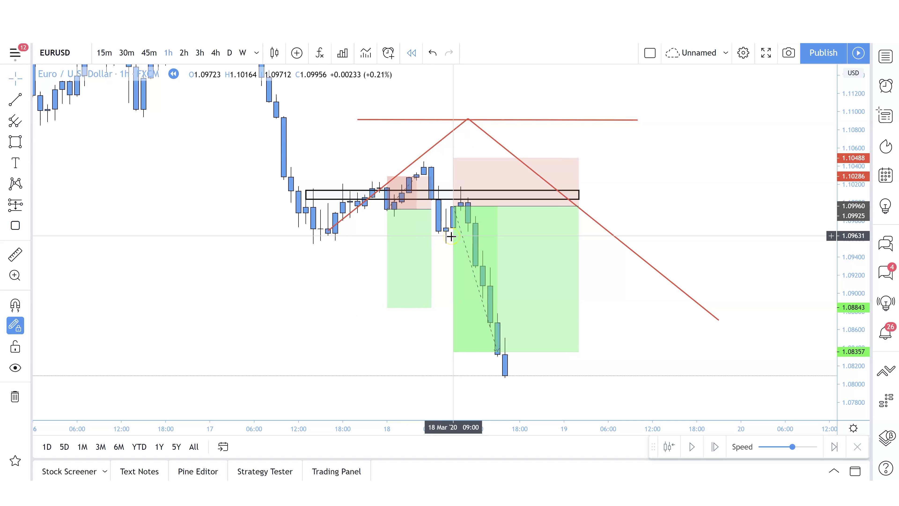
{"action": "left_click", "coordinate": [445, 240]}
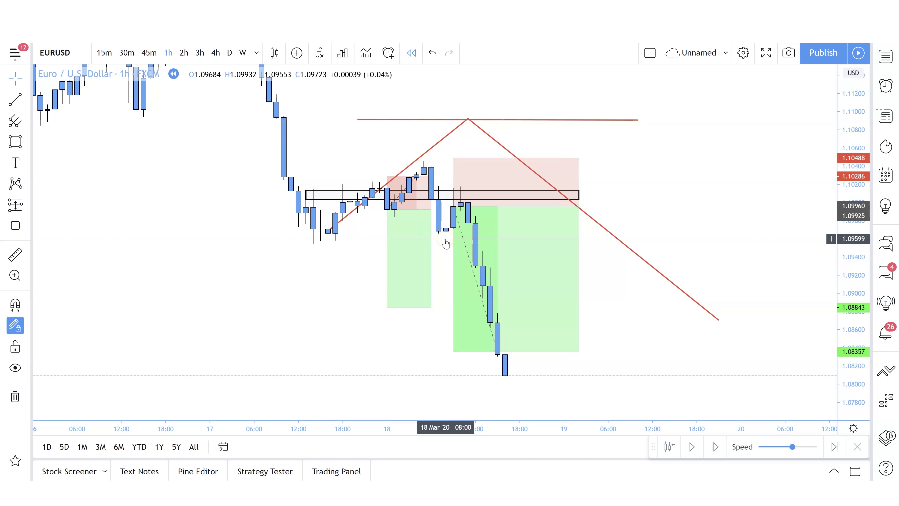
{"action": "left_click", "coordinate": [463, 200]}
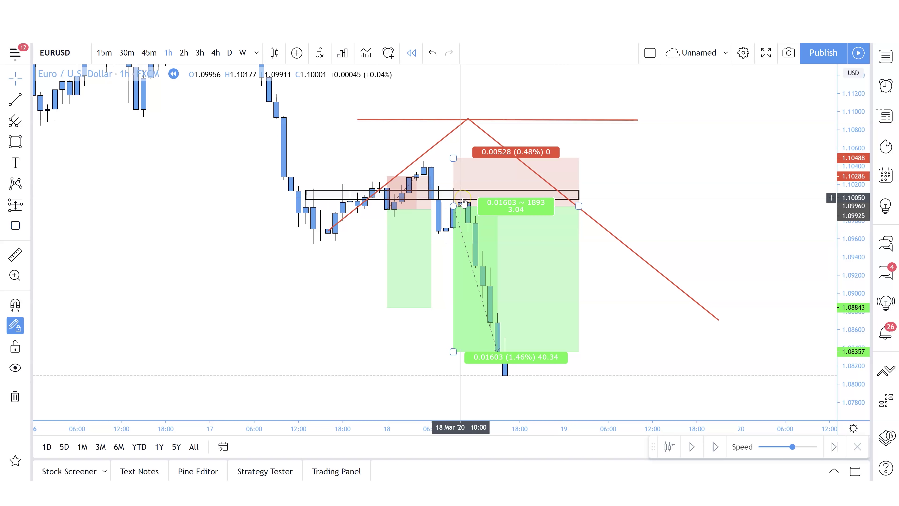
{"action": "right_click", "coordinate": [565, 263]}
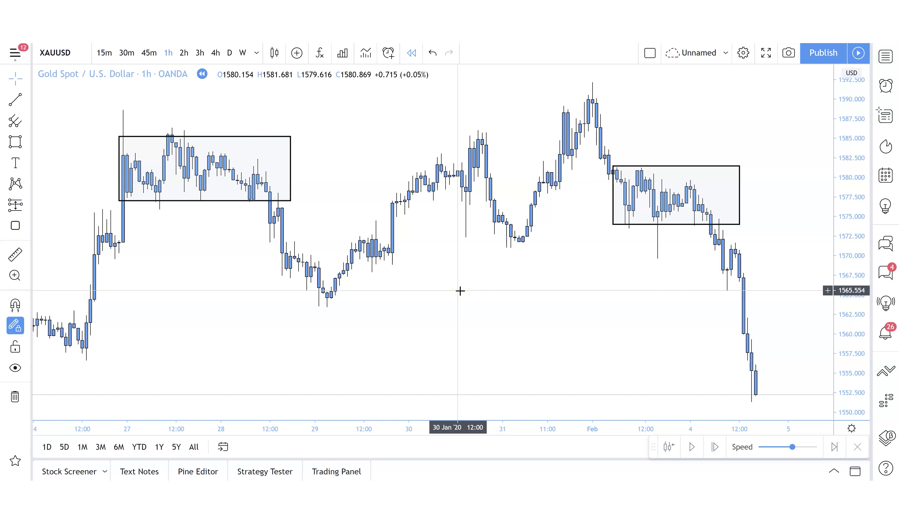
Examine the two boxed ranges on the XAUUSD 1h chart and the candles around each of them.
{"action": "left_click_drag", "start_coordinate": [468, 291], "coordinate": [485, 293]}
{"action": "left_click", "coordinate": [487, 293]}
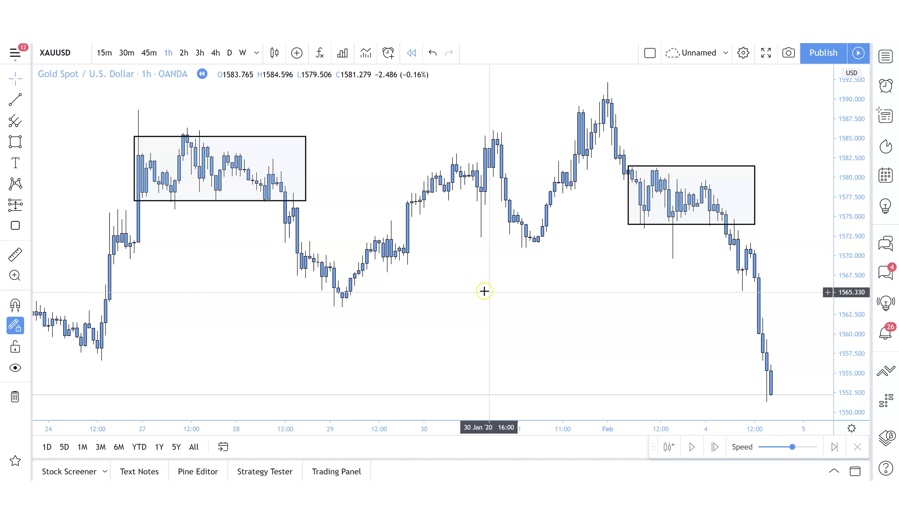
{"action": "left_click", "coordinate": [67, 339]}
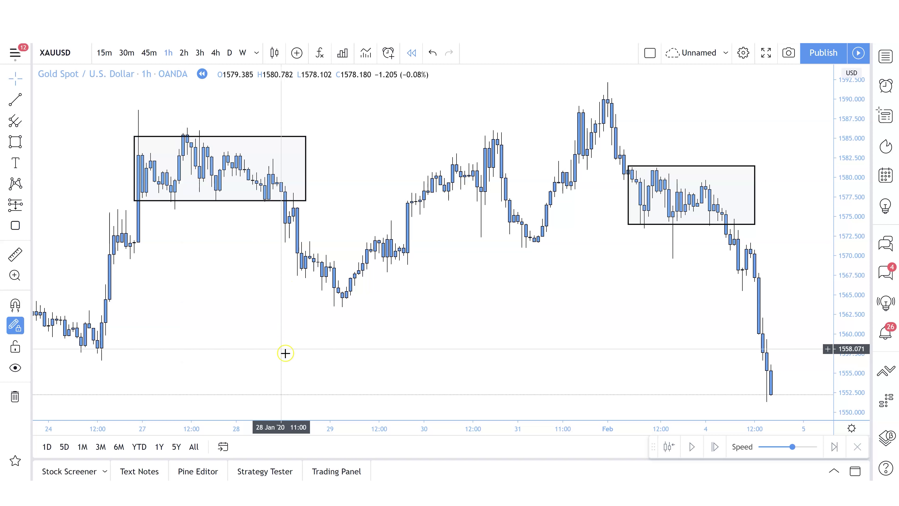
{"action": "left_click", "coordinate": [207, 143]}
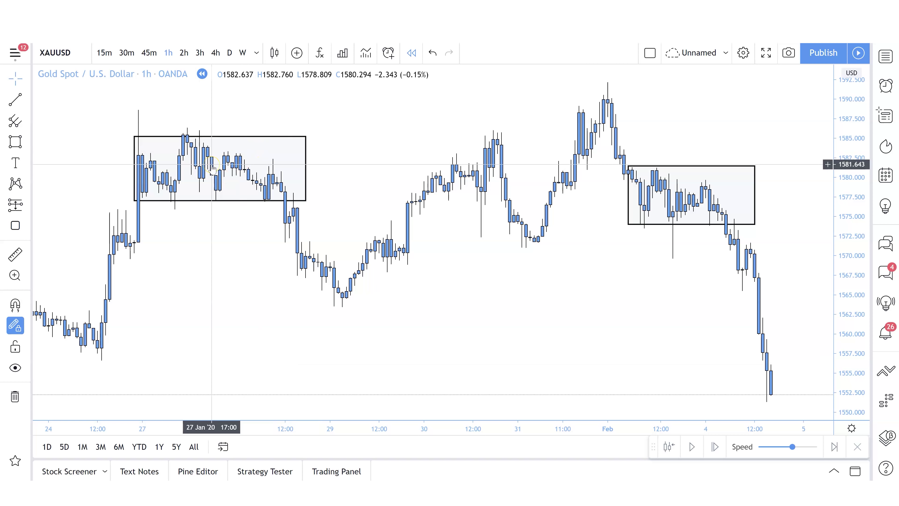
{"action": "left_click", "coordinate": [297, 359]}
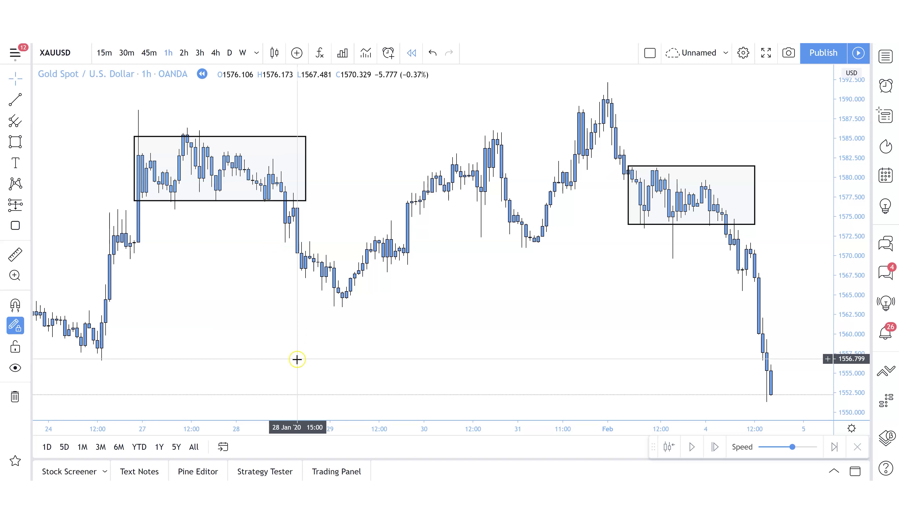
{"action": "left_click", "coordinate": [213, 310]}
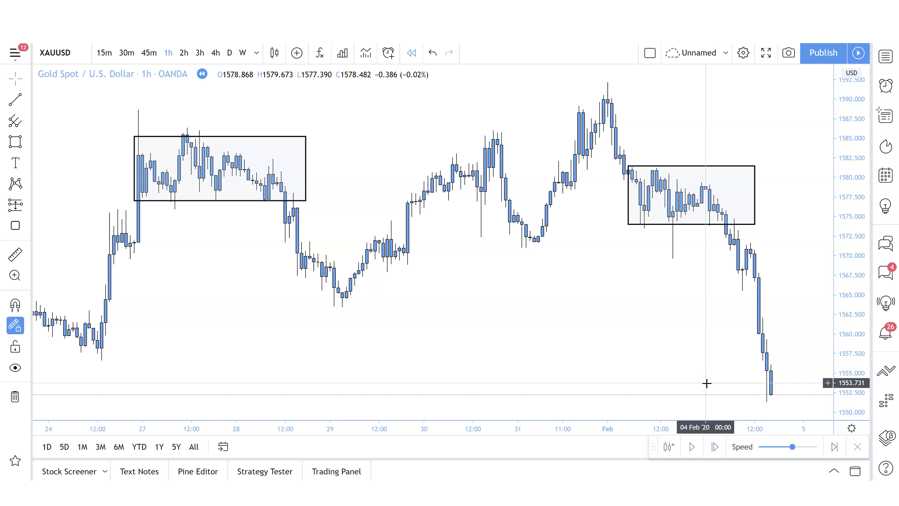
{"action": "left_click", "coordinate": [637, 330]}
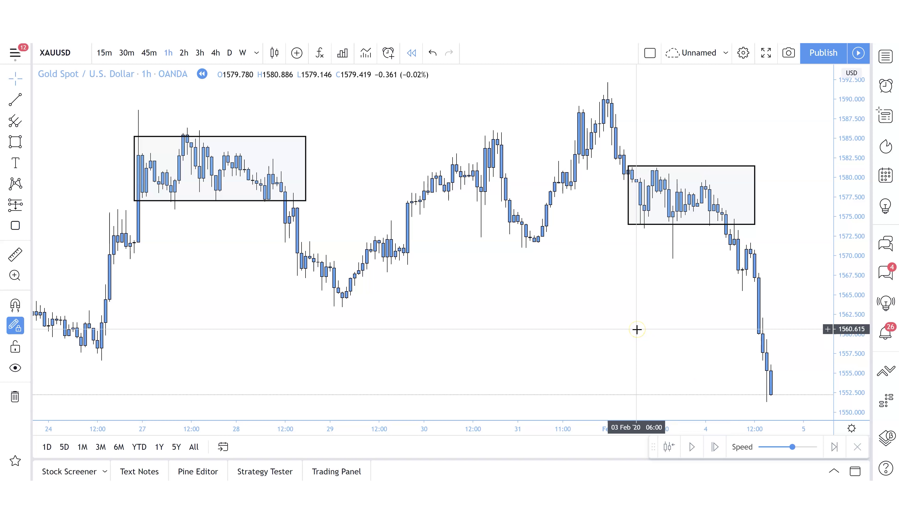
Draw a rising trend line through the first box from 23 Jan 20:00 at 1552.533 to 29 Jan 05:00 at 1587.331.
{"action": "left_click", "coordinate": [7, 105]}
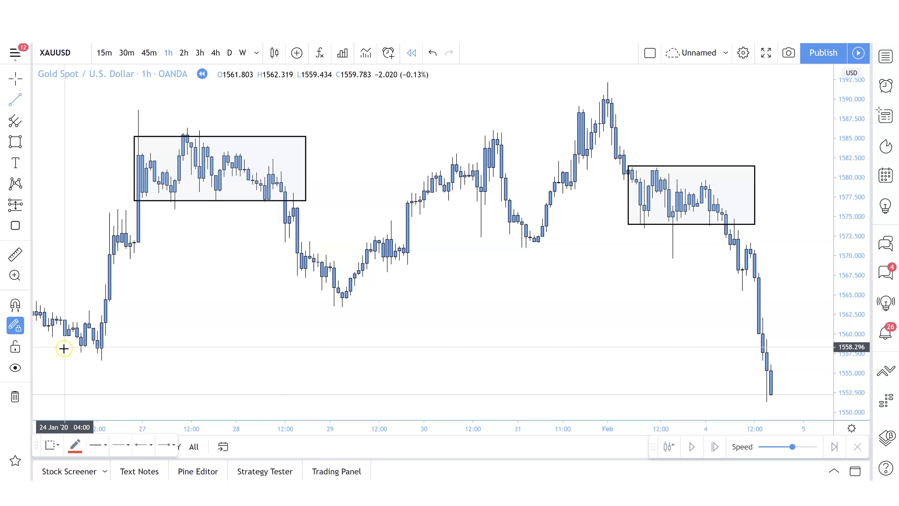
{"action": "left_click", "coordinate": [41, 378]}
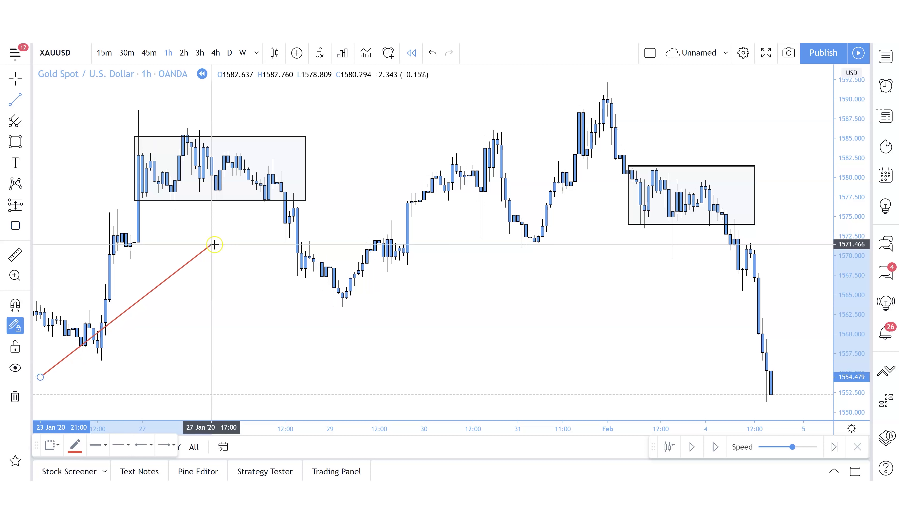
{"action": "left_click", "coordinate": [355, 105]}
{"action": "left_click_drag", "start_coordinate": [198, 233], "coordinate": [92, 334]}
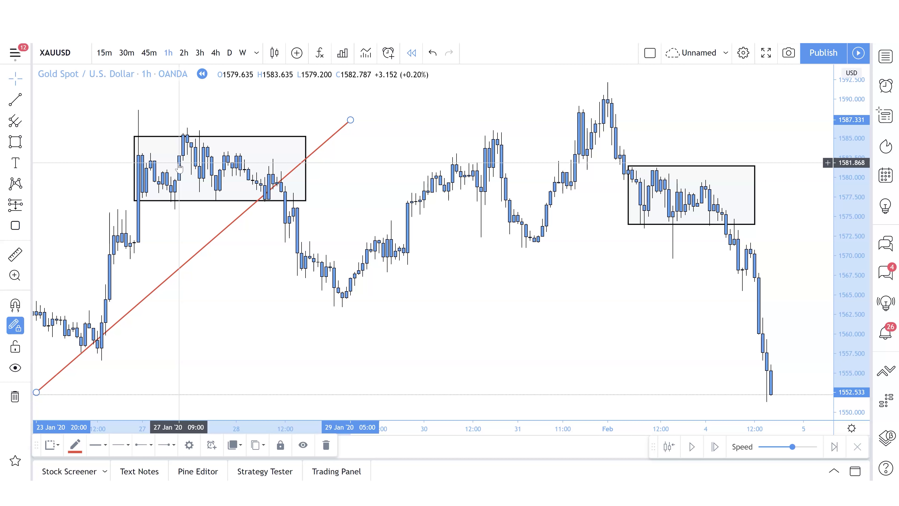
Draw a falling trend line along the first box's highs from 27 Jan 12:00 at about 1586 to 28 Jan 16:00 at about 1579.
{"action": "key", "text": "alt+t"}
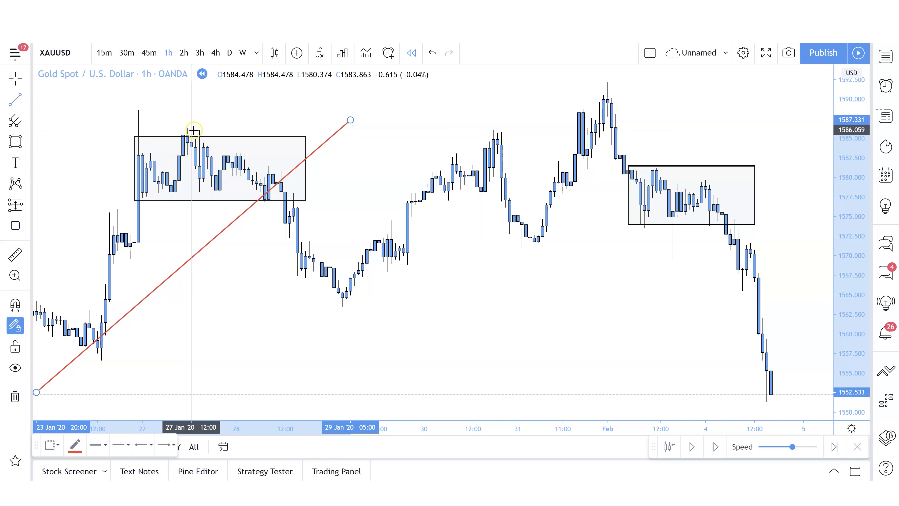
{"action": "left_click", "coordinate": [191, 130]}
{"action": "left_click", "coordinate": [301, 185]}
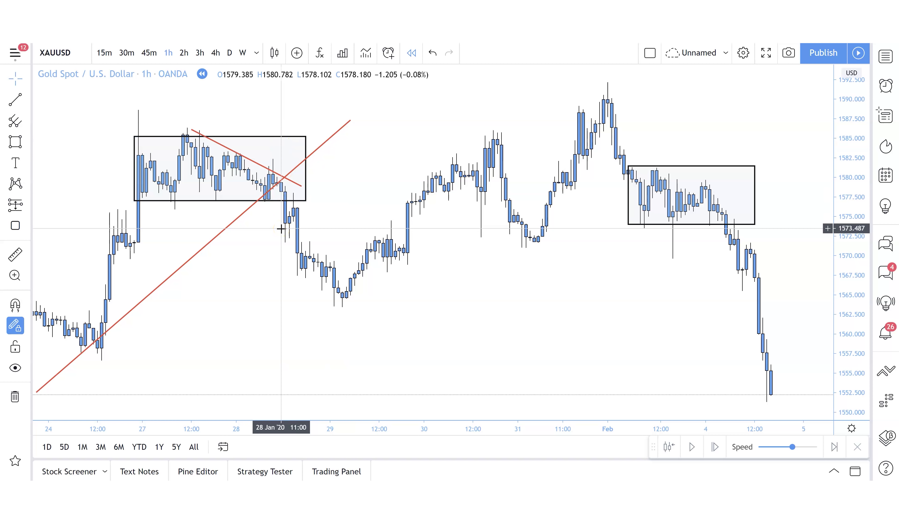
Place a short position below the first box on 28 Jan 14:00 with entry at 1576.106 and stop at 1579.847.
{"action": "left_click", "coordinate": [15, 205]}
{"action": "left_click", "coordinate": [122, 217]}
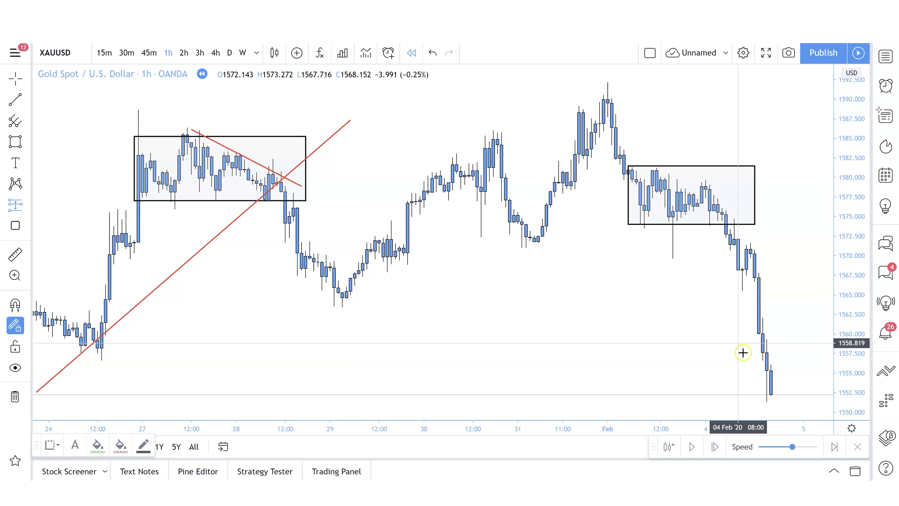
{"action": "left_click", "coordinate": [770, 407]}
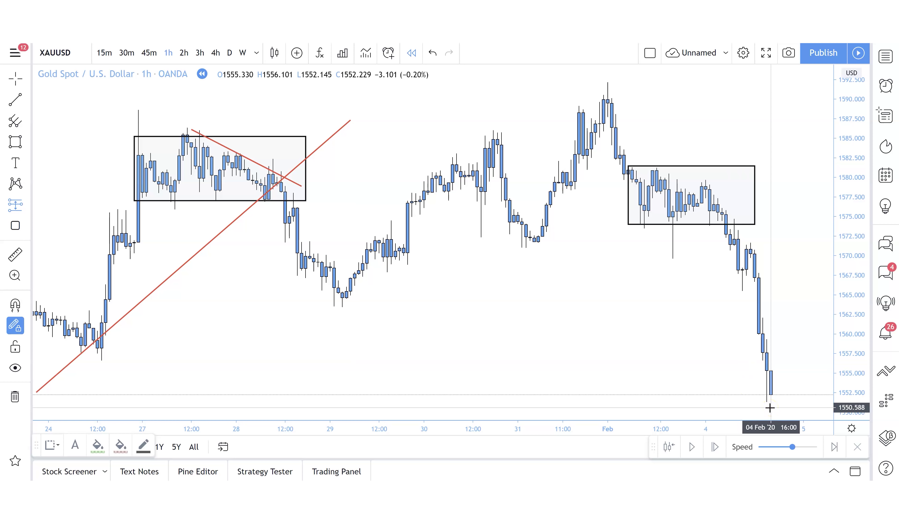
{"action": "left_click", "coordinate": [302, 203]}
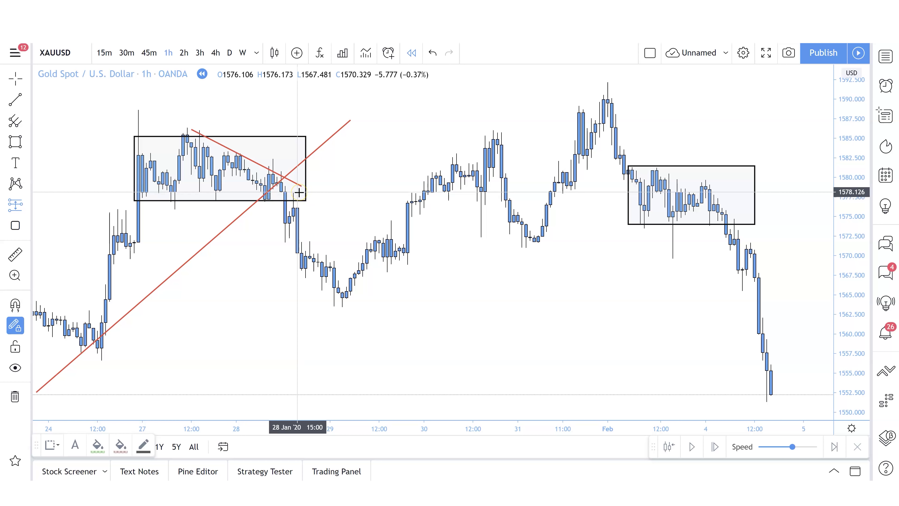
{"action": "left_click", "coordinate": [294, 208]}
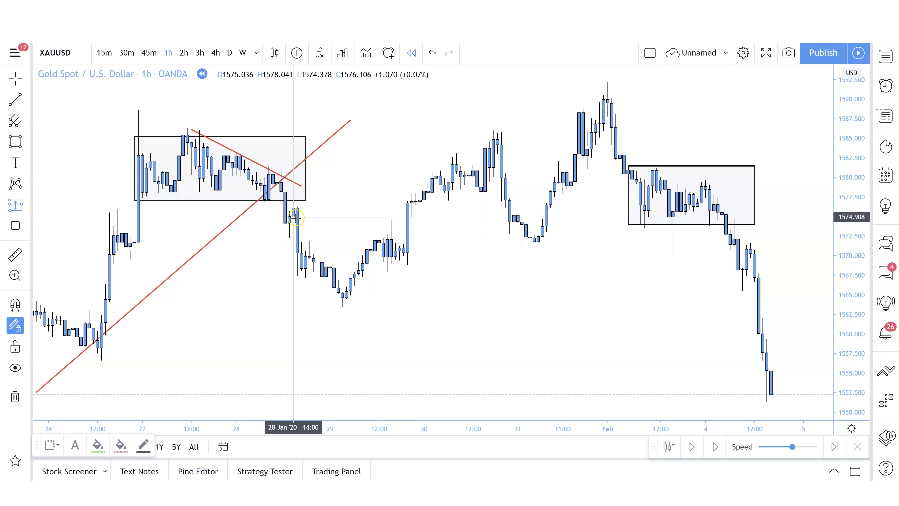
{"action": "left_click_drag", "start_coordinate": [296, 143], "coordinate": [298, 179]}
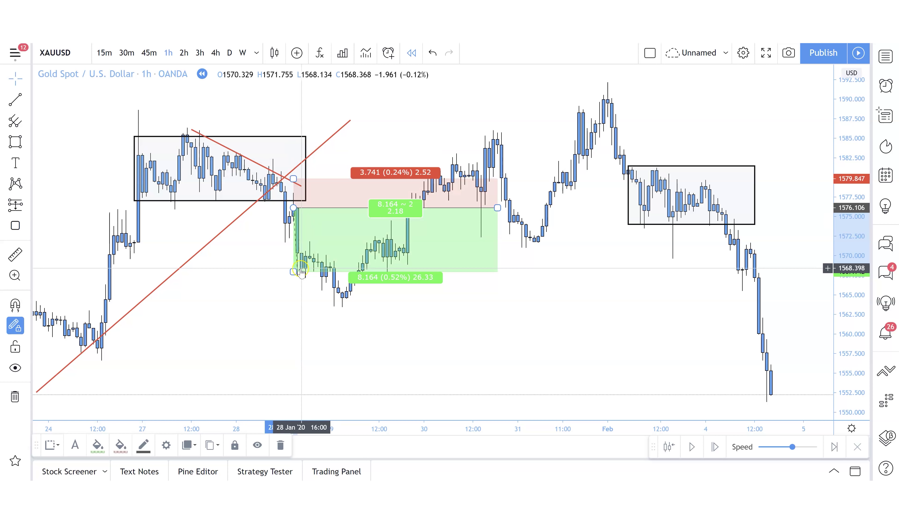
Set the first short position's target to 1564.282 and shorten its box to end about 29 Jan 14:00.
{"action": "left_click_drag", "start_coordinate": [293, 272], "coordinate": [296, 300]}
{"action": "left_click", "coordinate": [395, 263]}
{"action": "left_click_drag", "start_coordinate": [497, 208], "coordinate": [387, 207]}
Send the first short position to the back of the visual order.
{"action": "right_click", "coordinate": [342, 243]}
{"action": "left_click", "coordinate": [397, 273]}
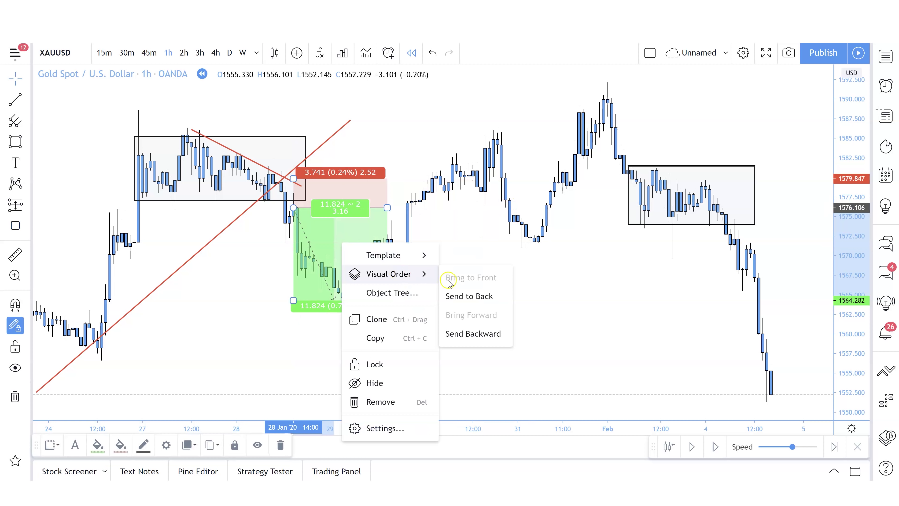
{"action": "left_click", "coordinate": [460, 297]}
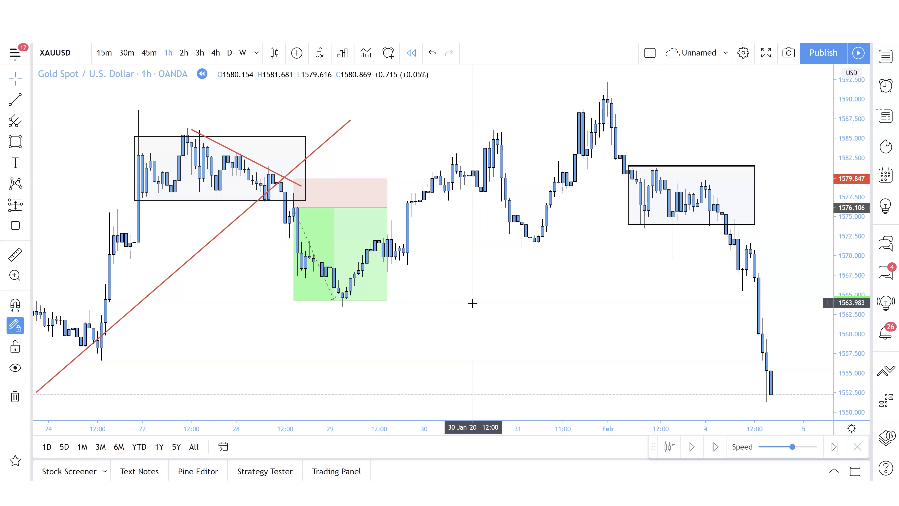
Draw a rising trend line from 29 Jan 14:00 at 1562.711 to 4 Feb 00:00 at 1589.351 and a falling one along the second box's highs.
{"action": "left_click", "coordinate": [8, 102]}
{"action": "left_click", "coordinate": [388, 313]}
{"action": "left_click", "coordinate": [667, 140]}
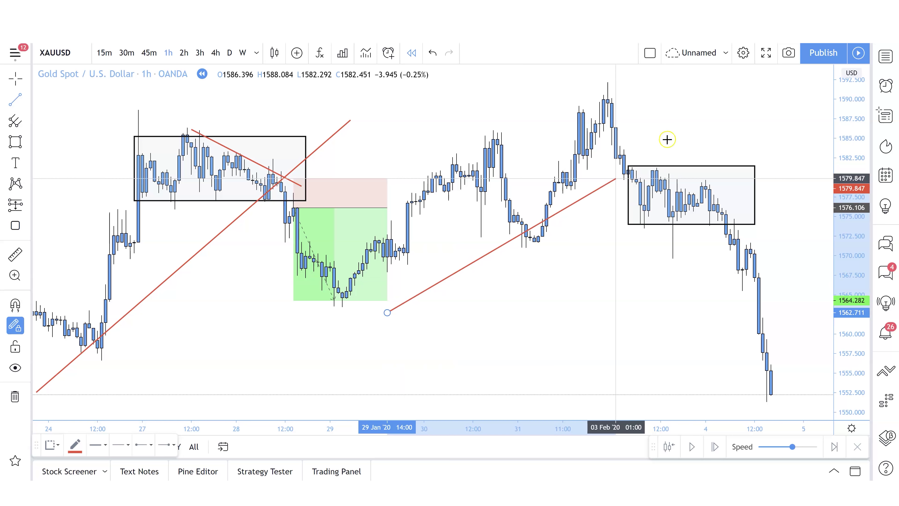
{"action": "left_click", "coordinate": [705, 104]}
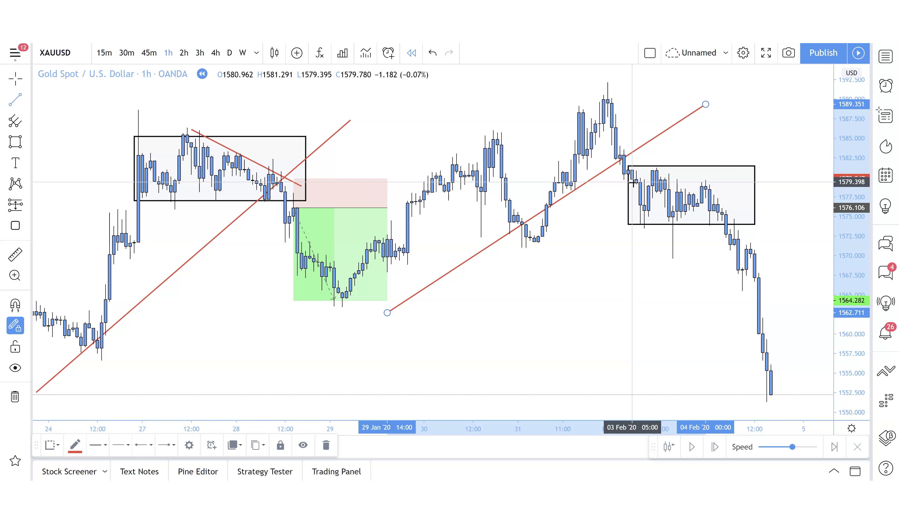
{"action": "mouse_move", "coordinate": [652, 163]}
{"action": "left_mouse_down"}
{"action": "mouse_move", "coordinate": [743, 186]}
{"action": "mouse_move", "coordinate": [771, 209]}
{"action": "left_mouse_up"}
{"action": "left_click", "coordinate": [765, 257]}
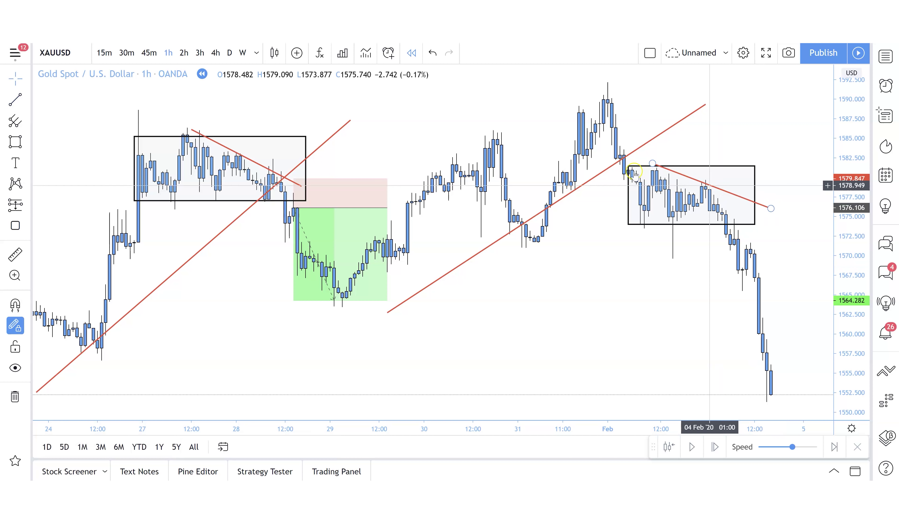
Sketch a V of two trend lines from the second box's lower edge down to 1570.718 on 4 Feb 05:00 and back up to the edge.
{"action": "left_click", "coordinate": [15, 99]}
{"action": "left_click", "coordinate": [715, 224]}
{"action": "left_click", "coordinate": [726, 250]}
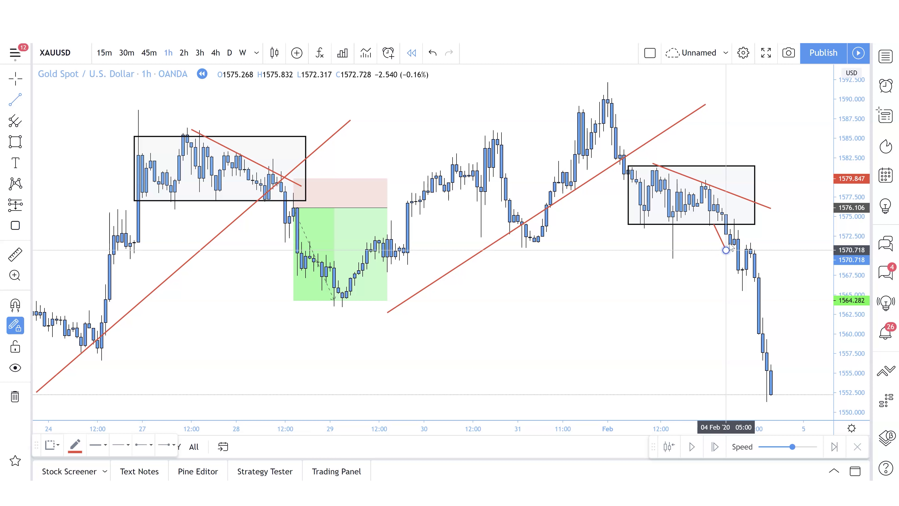
{"action": "left_click", "coordinate": [739, 223]}
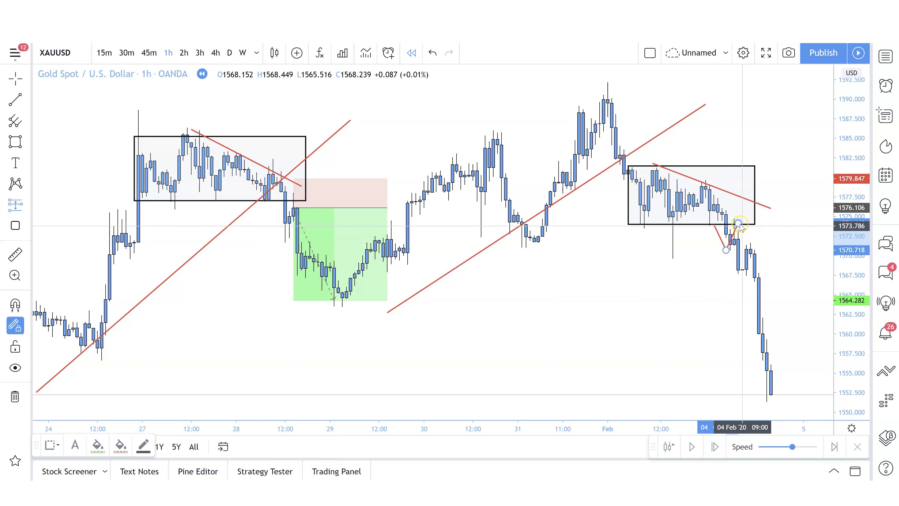
Place a short position below the second box with entry 1572.140, stop 1576.031 and target 1560.241, and shorten its box to early 5 Feb.
{"action": "left_click", "coordinate": [739, 239]}
{"action": "left_click_drag", "start_coordinate": [738, 174], "coordinate": [739, 209]}
{"action": "left_click_drag", "start_coordinate": [722, 305], "coordinate": [609, 331]}
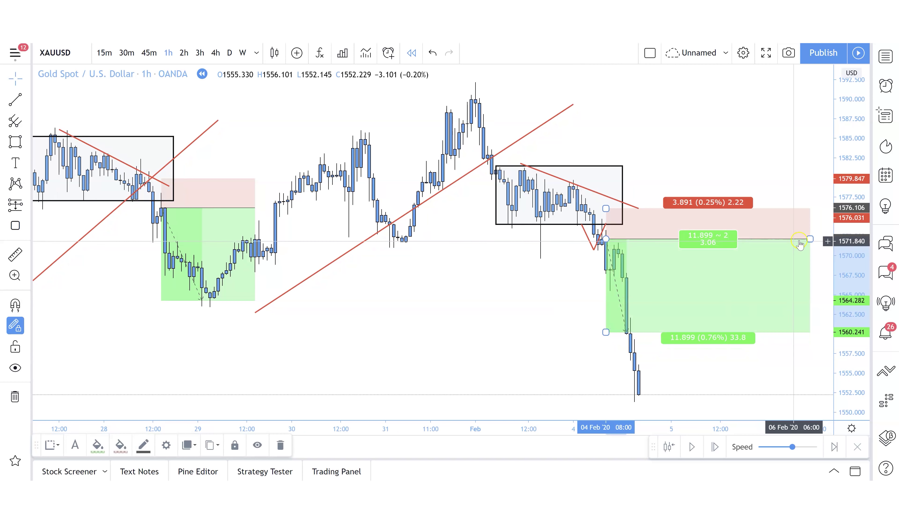
{"action": "left_click_drag", "start_coordinate": [796, 239], "coordinate": [684, 257]}
{"action": "scroll", "coordinate": [762, 271], "scroll_direction": "left", "scroll_amount": 5}
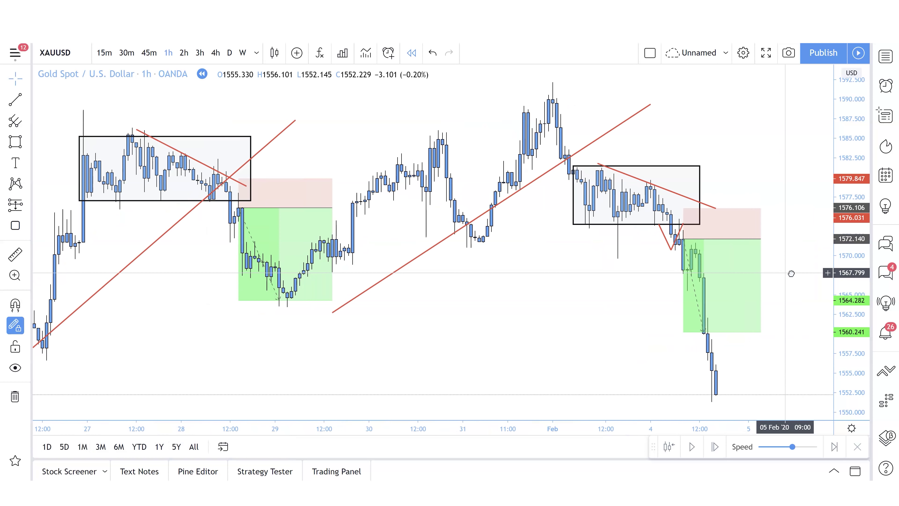
Review the NZDUSD long position and the two EURUSD short positions against their zones and trend lines.
{"action": "left_click", "coordinate": [659, 291]}
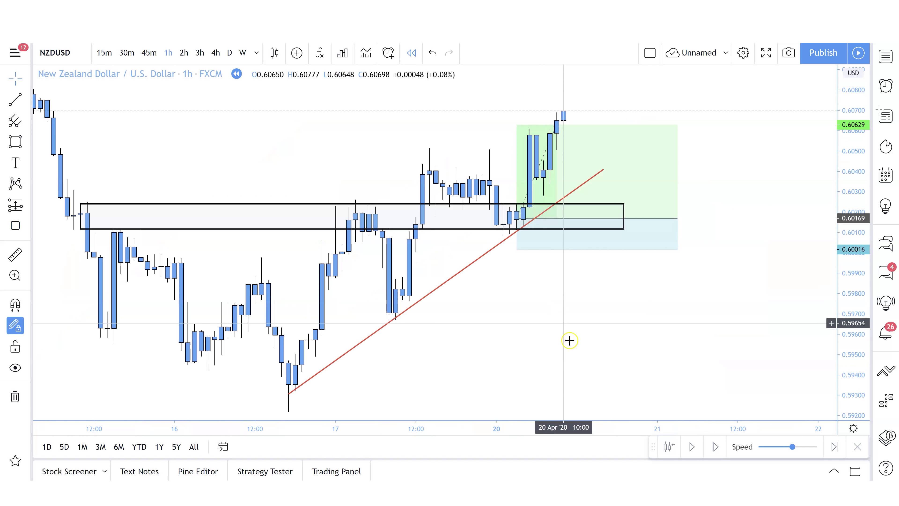
{"action": "mouse_move", "coordinate": [568, 339]}
{"action": "left_mouse_down"}
{"action": "mouse_move", "coordinate": [594, 342]}
{"action": "mouse_move", "coordinate": [572, 327]}
{"action": "left_mouse_up"}
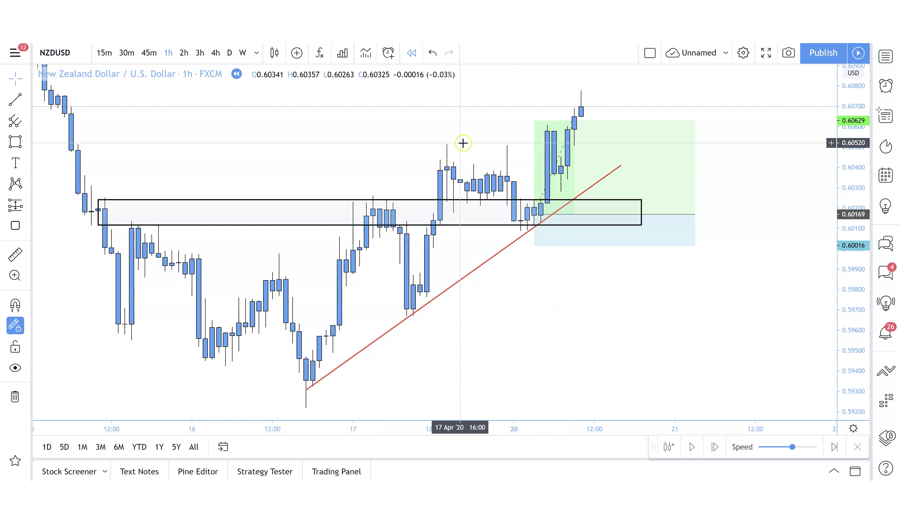
{"action": "left_click", "coordinate": [536, 225]}
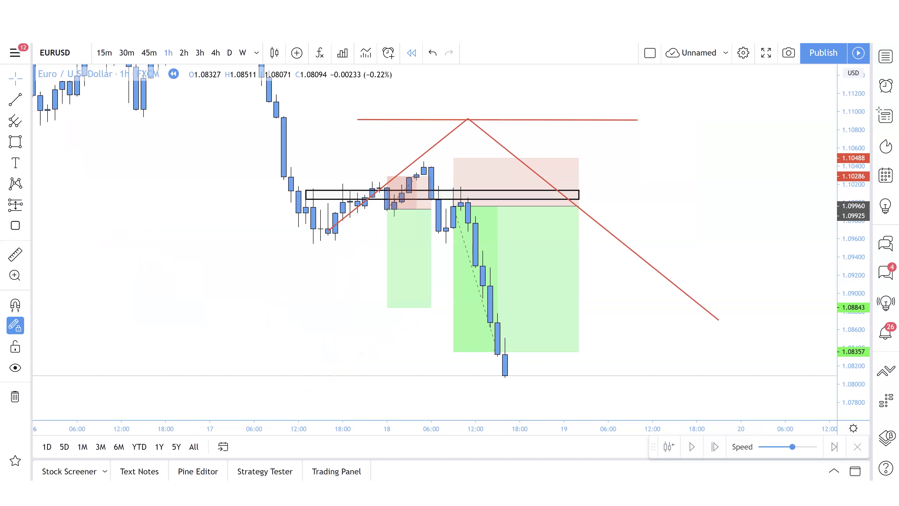
{"action": "left_click", "coordinate": [409, 210]}
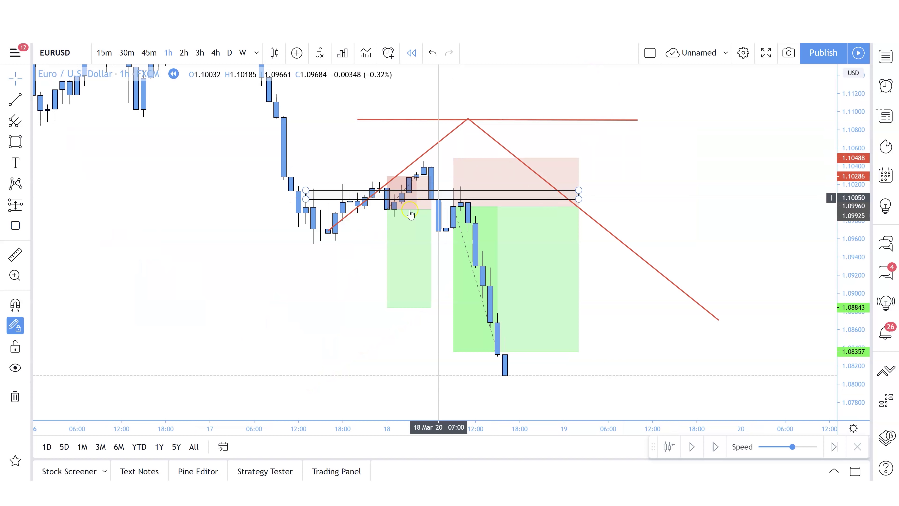
{"action": "left_click", "coordinate": [410, 213]}
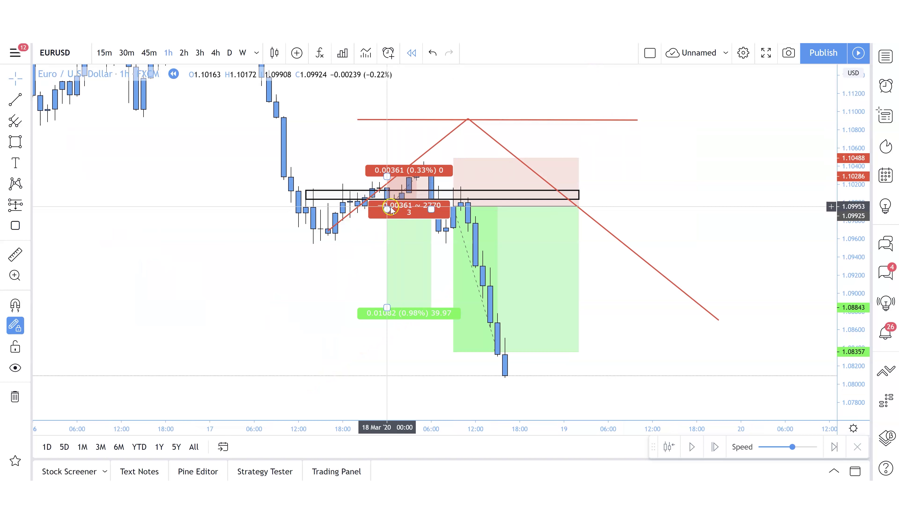
{"action": "left_click", "coordinate": [429, 157]}
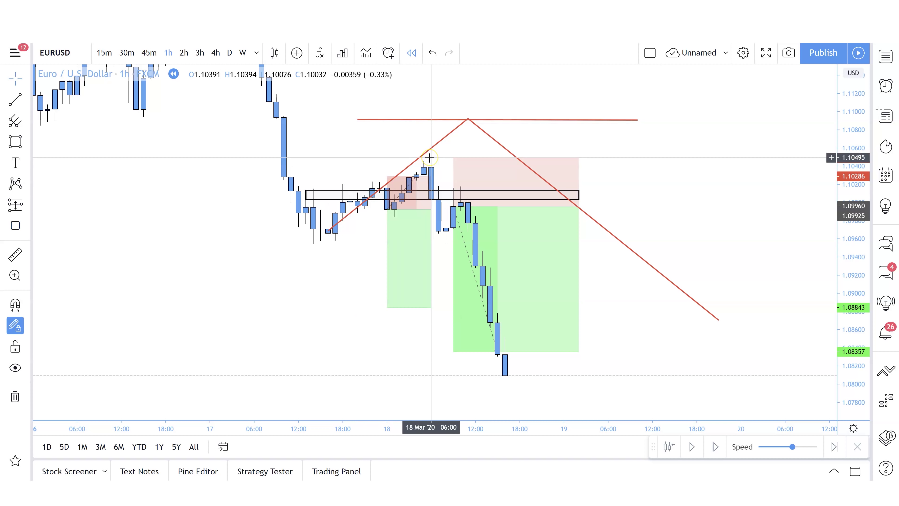
{"action": "left_click", "coordinate": [435, 195]}
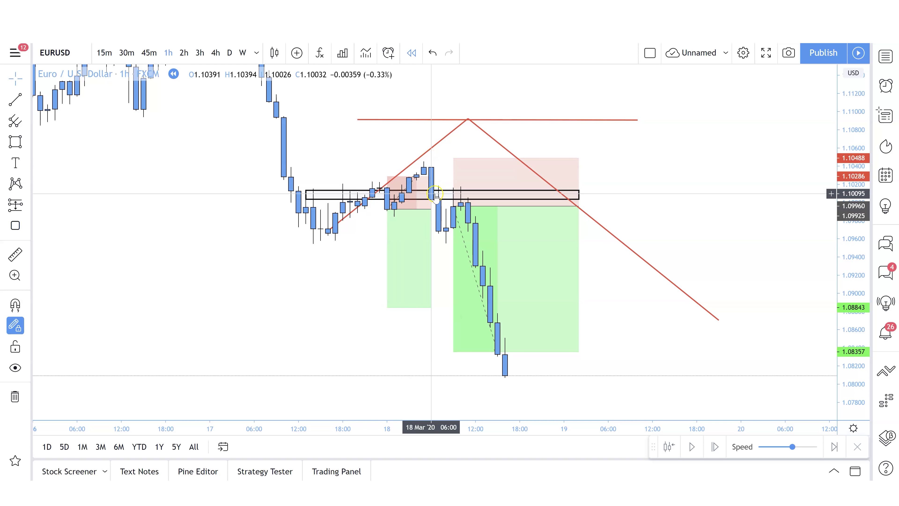
Examine the EURUSD break back below the black zone and the retest where the second short position enters on 18 Mar.
{"action": "left_click", "coordinate": [348, 104]}
{"action": "left_click", "coordinate": [431, 180]}
{"action": "left_click", "coordinate": [441, 232]}
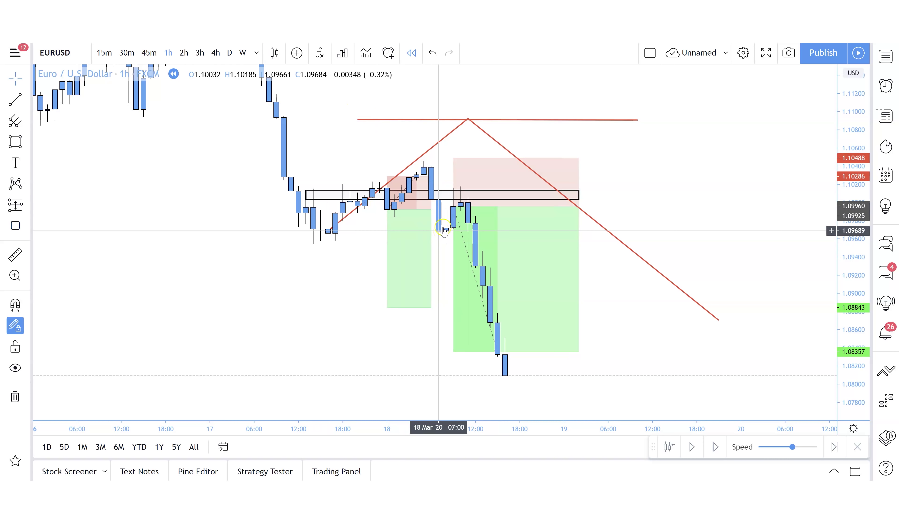
{"action": "left_click", "coordinate": [463, 196]}
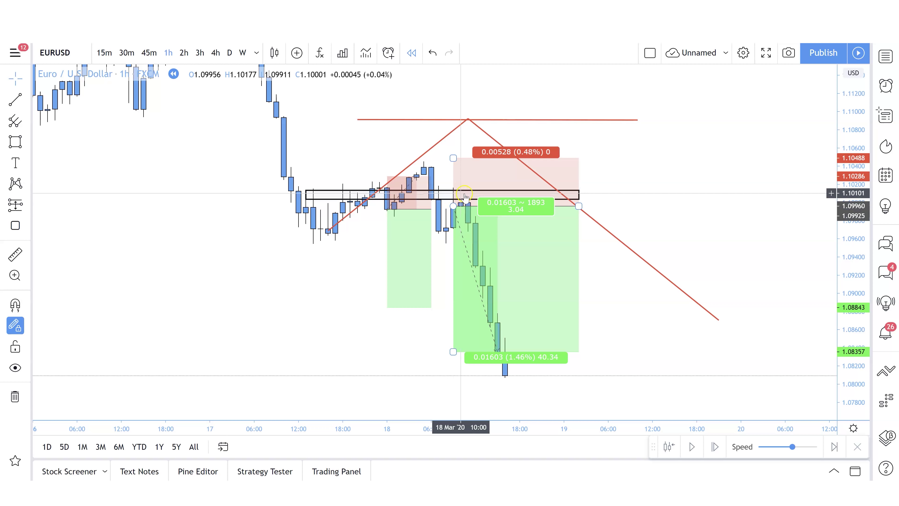
{"action": "left_click", "coordinate": [594, 83]}
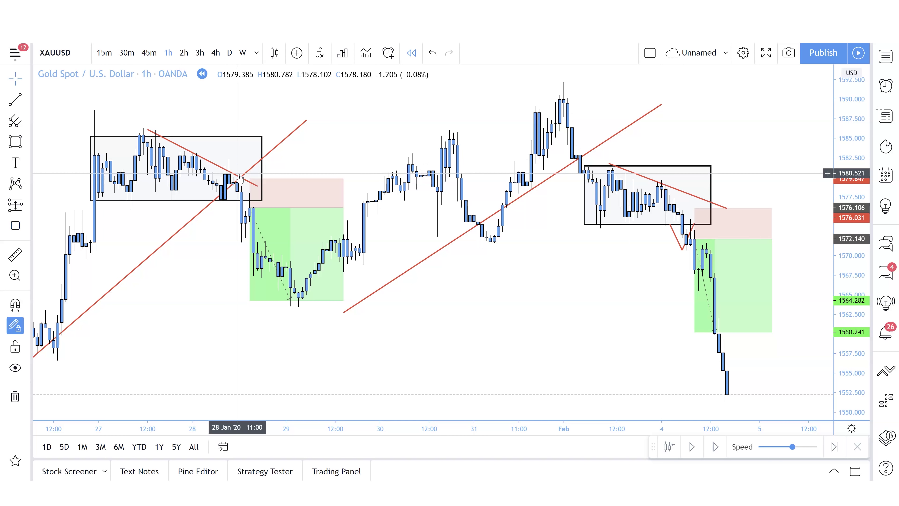
Review the two XAUUSD short positions against their boxes, the broken rising trend lines and the retests of the boxes' lower edges.
{"action": "left_click", "coordinate": [252, 200]}
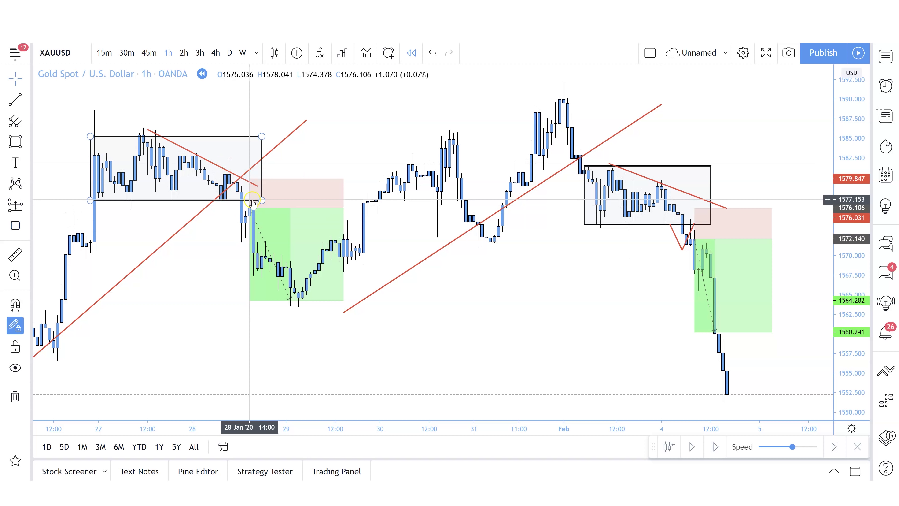
{"action": "left_click", "coordinate": [254, 201]}
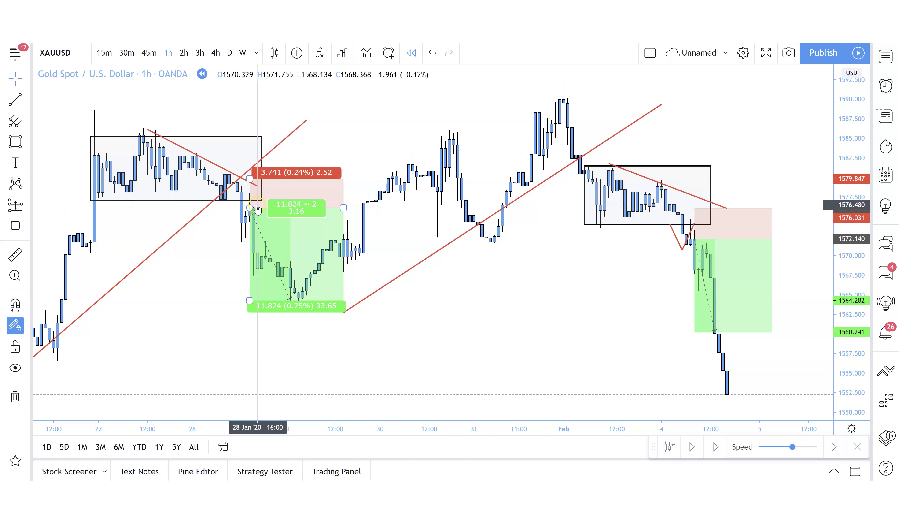
{"action": "left_click", "coordinate": [356, 298]}
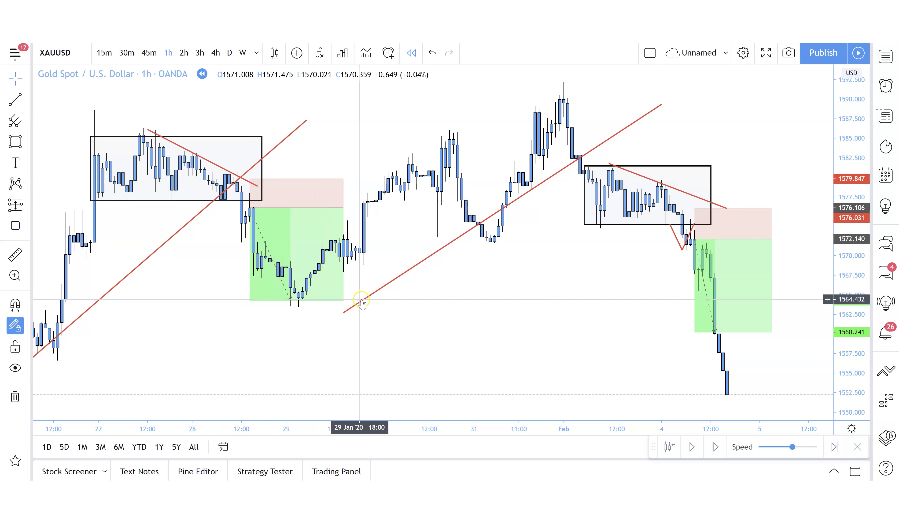
{"action": "left_click", "coordinate": [582, 151]}
{"action": "left_click", "coordinate": [552, 103]}
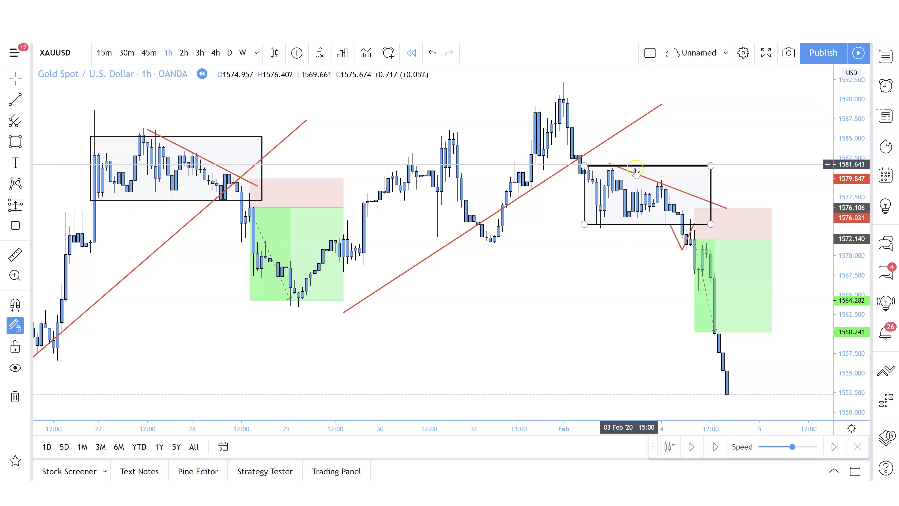
{"action": "left_click", "coordinate": [686, 197]}
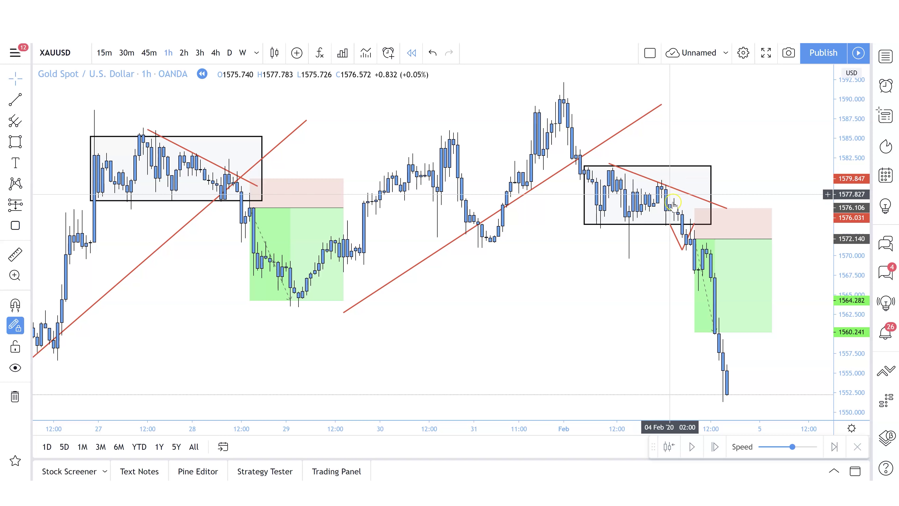
{"action": "left_click", "coordinate": [691, 246]}
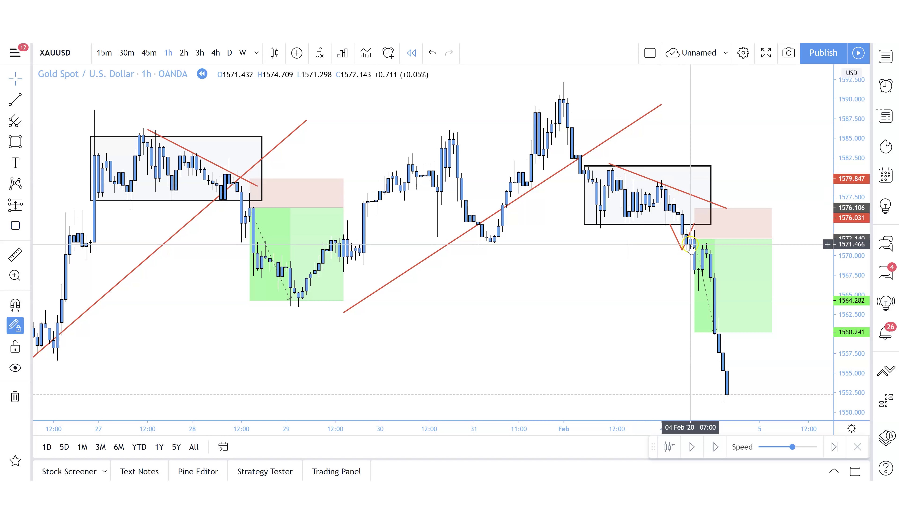
{"action": "left_click", "coordinate": [695, 222]}
{"action": "left_click", "coordinate": [696, 235]}
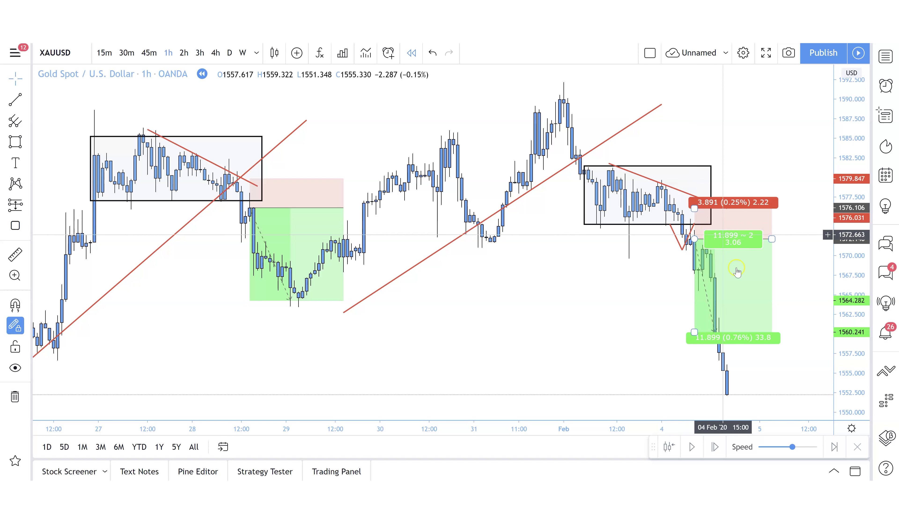
{"action": "left_click", "coordinate": [719, 378]}
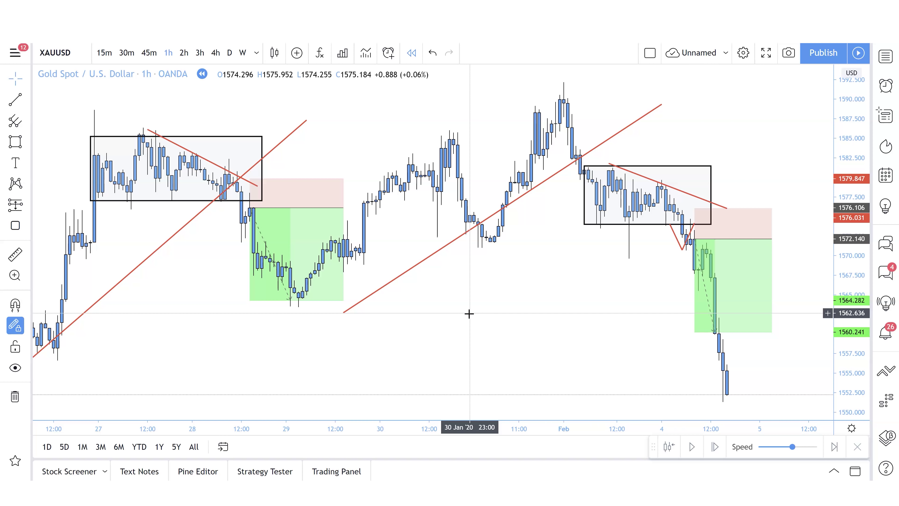